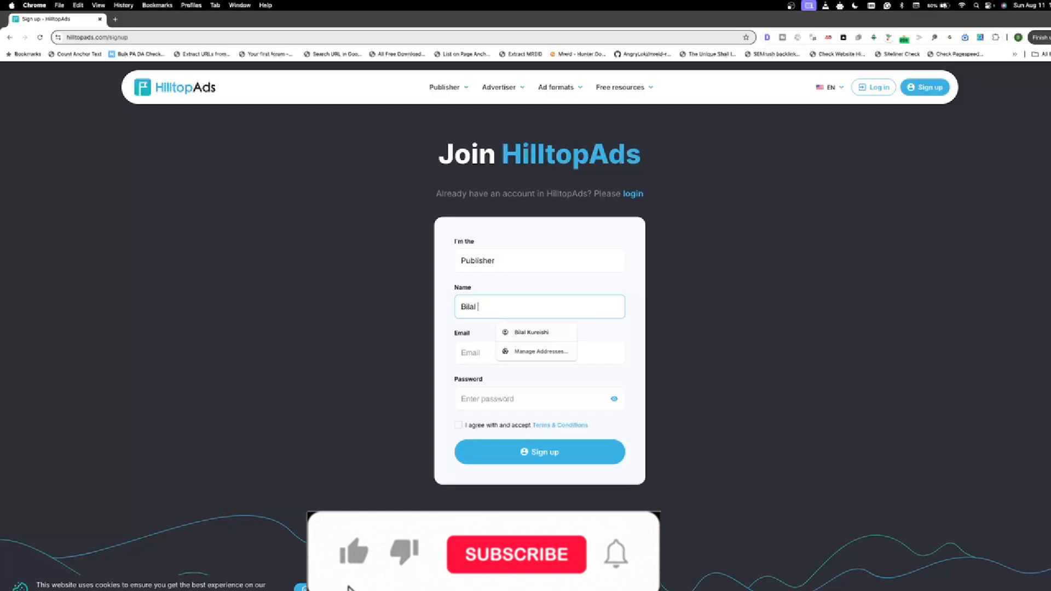
Step: Complete the full name and fill in the e-mail address on the Publisher sign-up form
text(shi)
key(Tab)
text(bilal@)
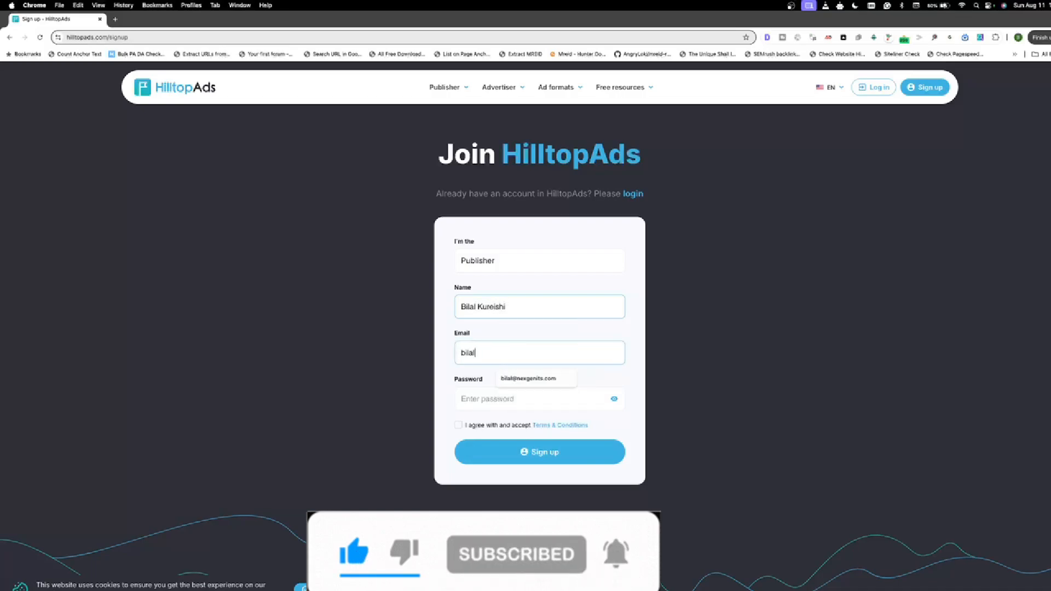
click(529, 378)
Step: Enter the account password, accept the Terms & Conditions and submit the sign-up form
click(515, 396)
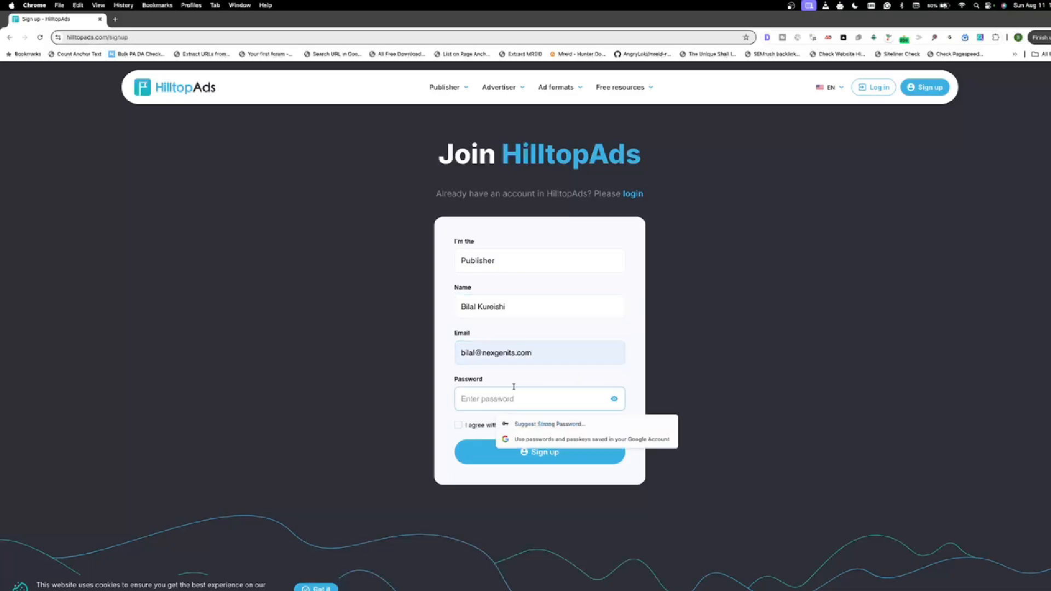
text(•)
click(458, 425)
click(496, 453)
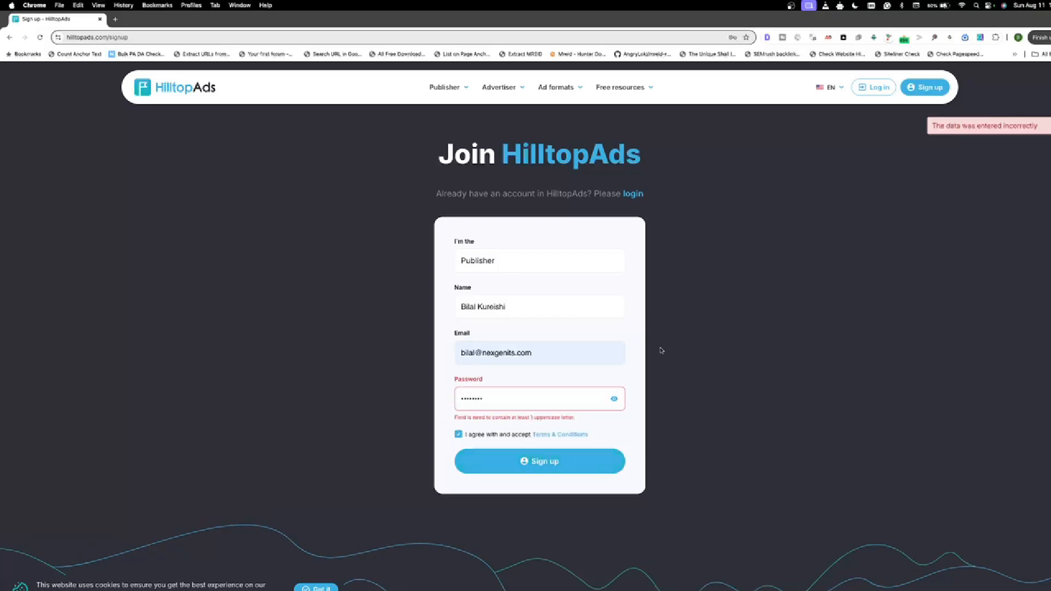
Step: Resubmit the sign-up with a new account password containing an uppercase letter, and reload the user panel
double_click(541, 395)
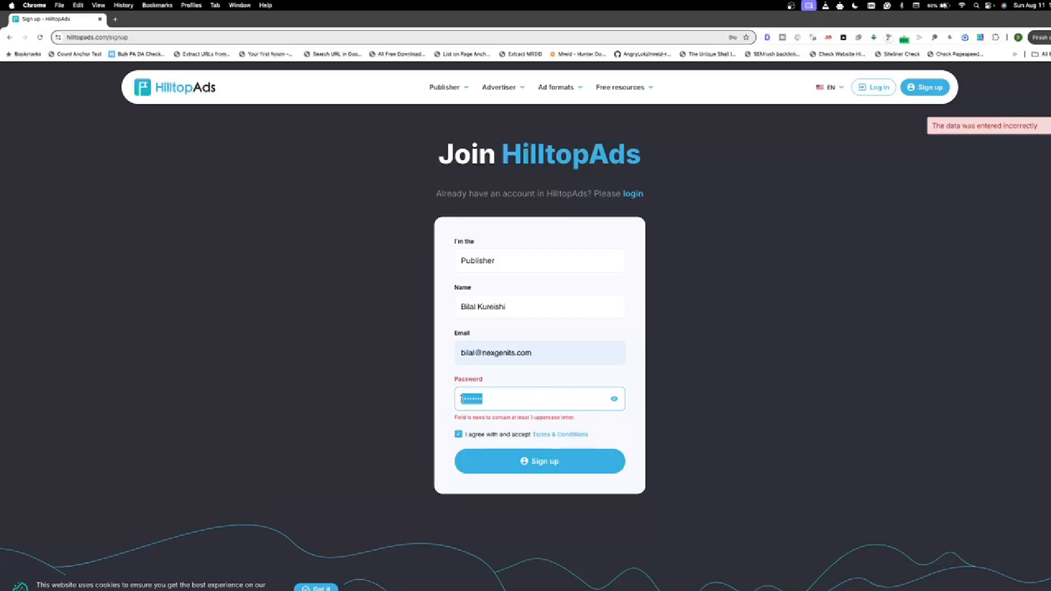
text(••••••••)
click(550, 445)
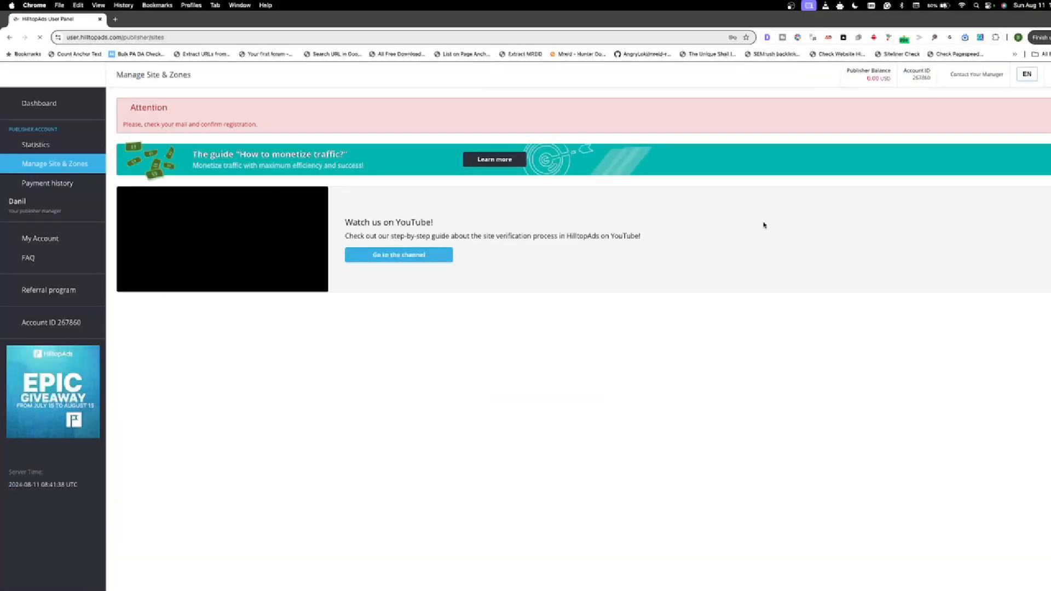
mouse_move(2, 3)
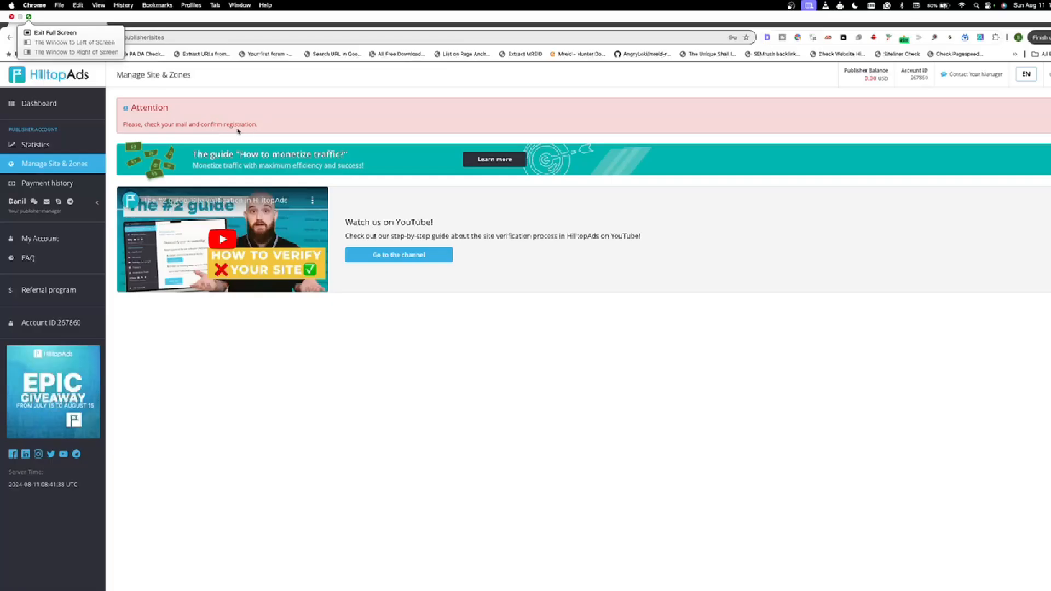
click(41, 37)
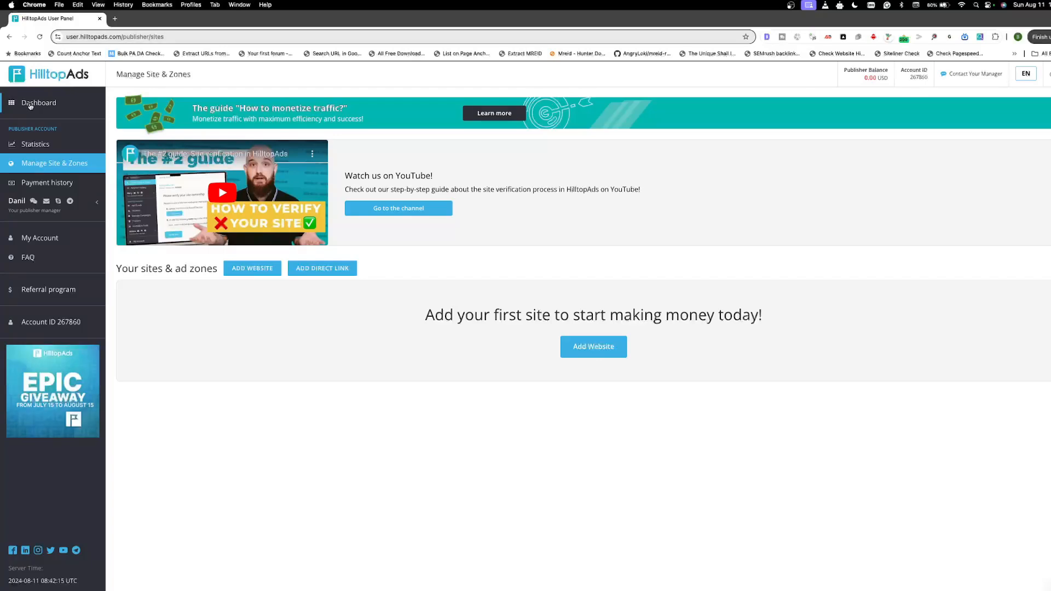
Step: Expand the publisher manager's entry, examine the e-mail, Skype, Telegram and WeChat contacts, and collapse it again
drag(9, 129, 68, 129)
click(85, 206)
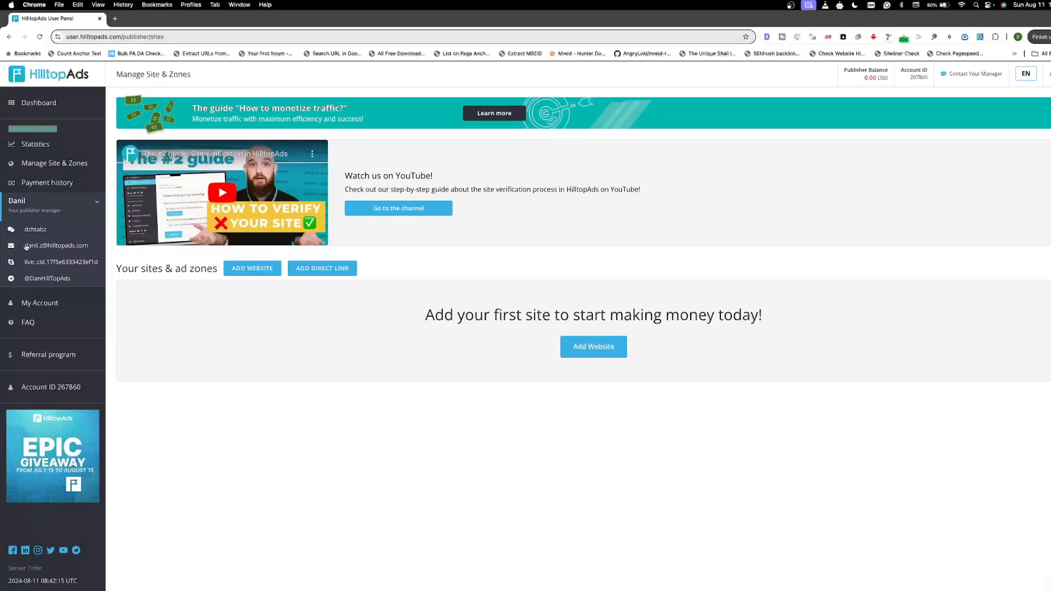
triple_click(92, 246)
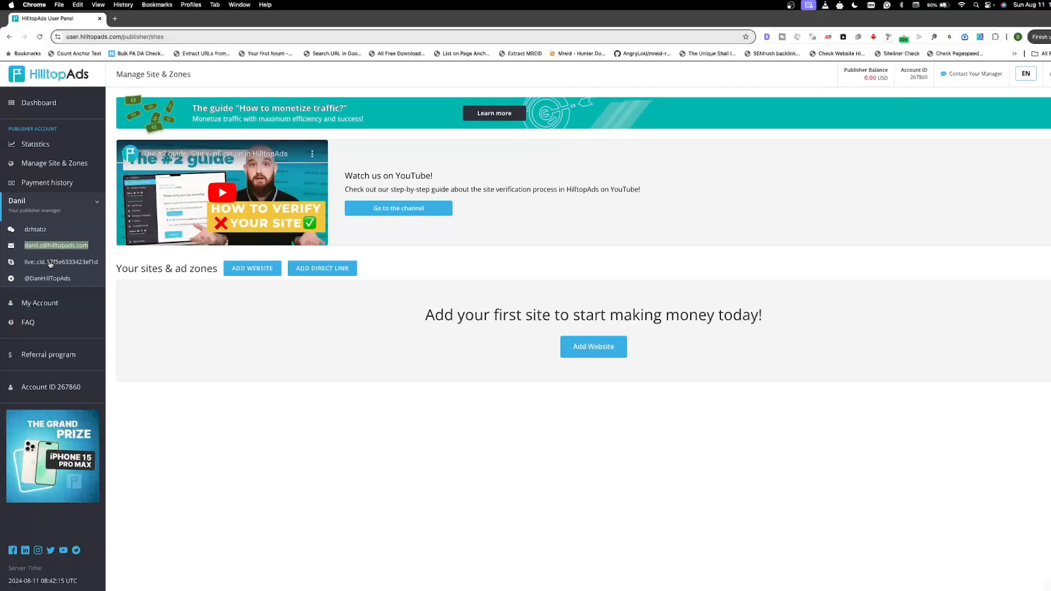
drag(99, 263, 25, 282)
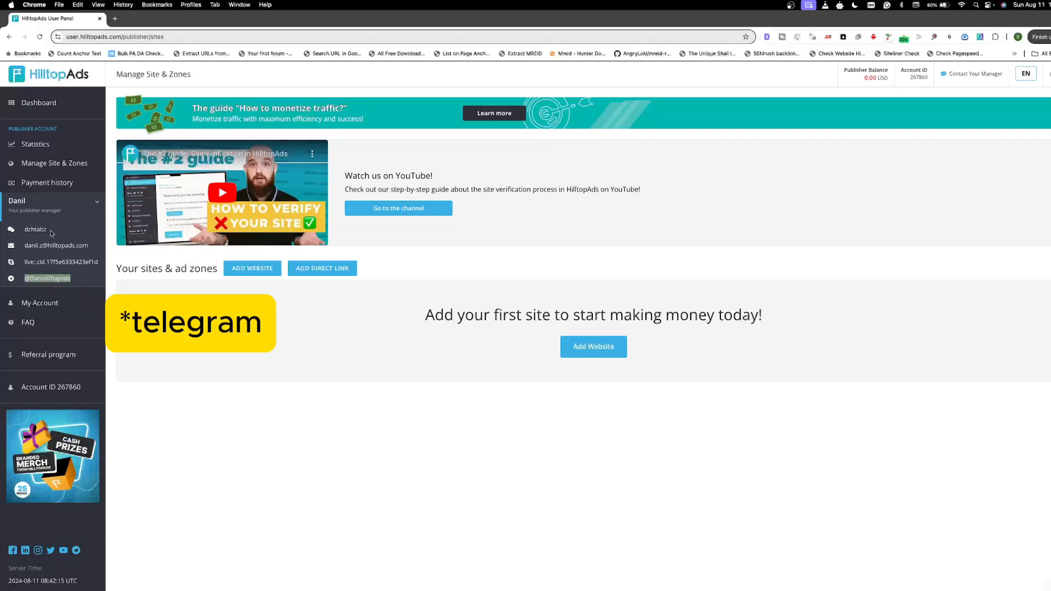
drag(47, 230, 24, 231)
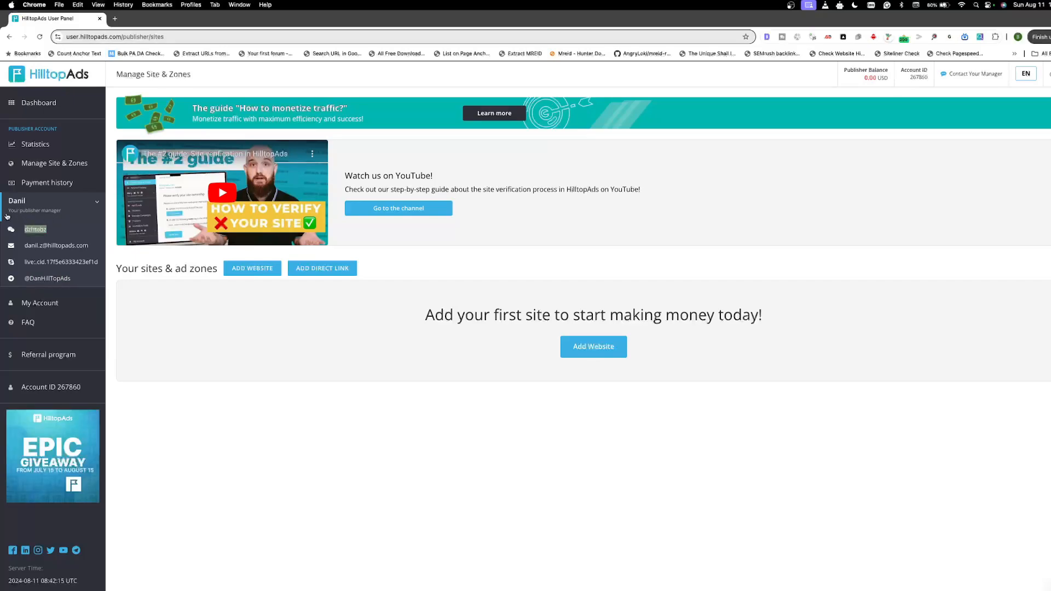
click(97, 202)
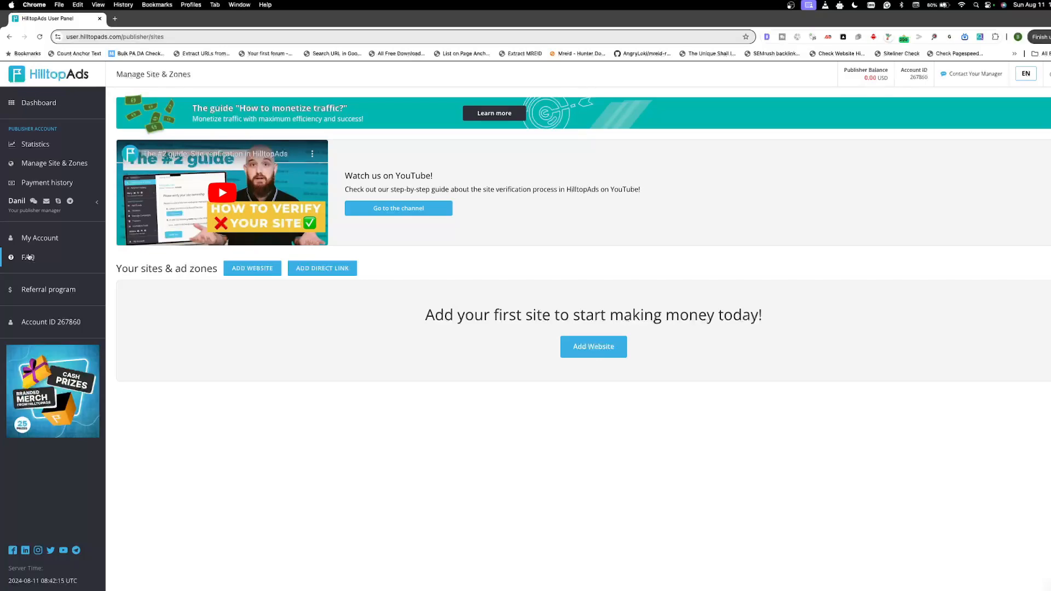
Step: Open the FAQ page in a new tab and switch to it
right_click(29, 259)
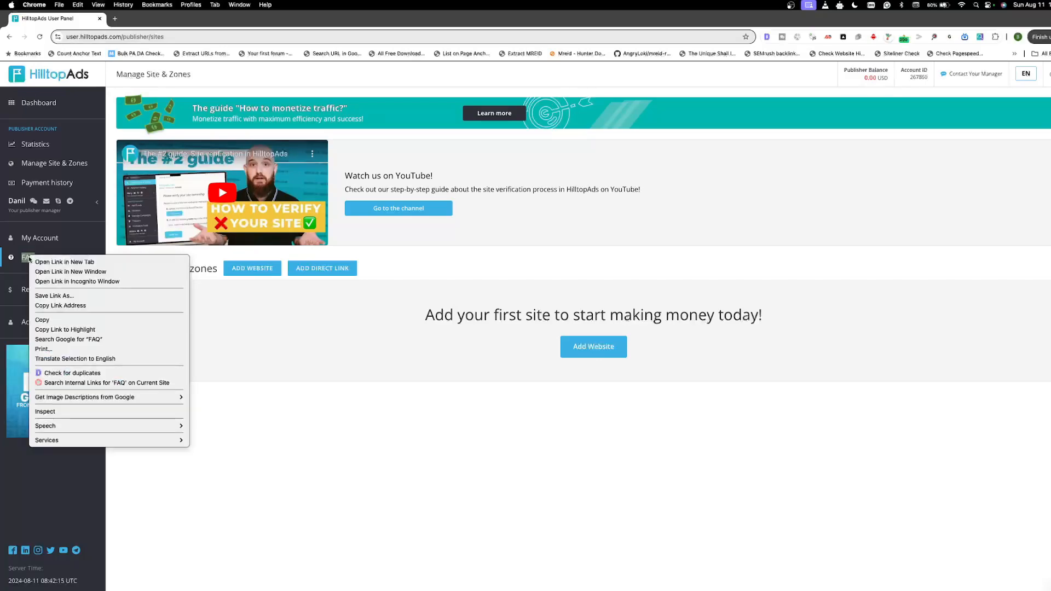
click(41, 262)
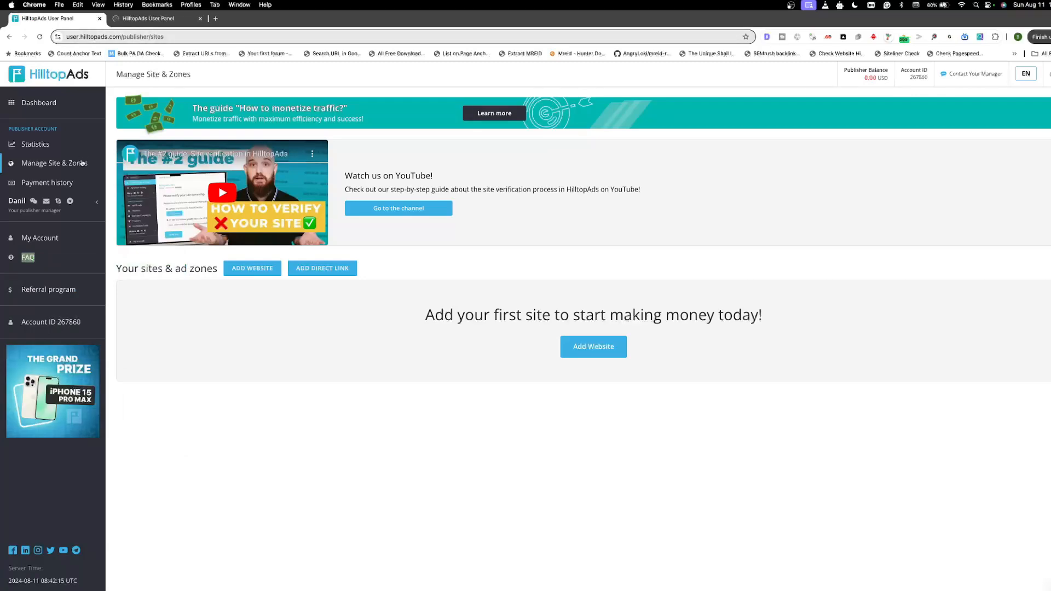
click(150, 20)
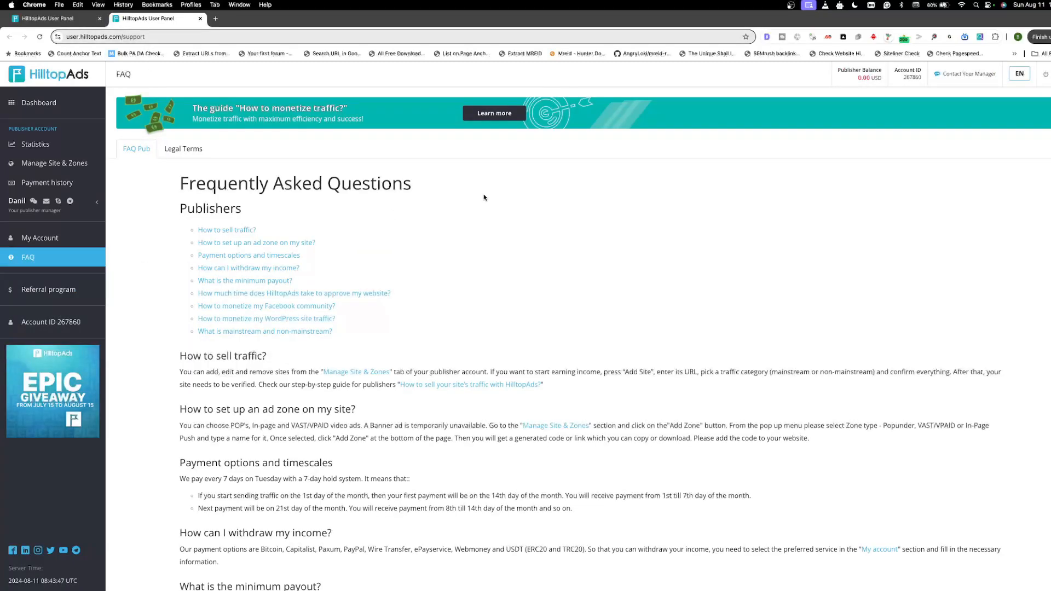
Step: Read through the publisher FAQ on selling traffic, ad zones and payment timescales down to the minimum payout section
scroll(483, 197, down, 2)
scroll(238, 317, down, 2)
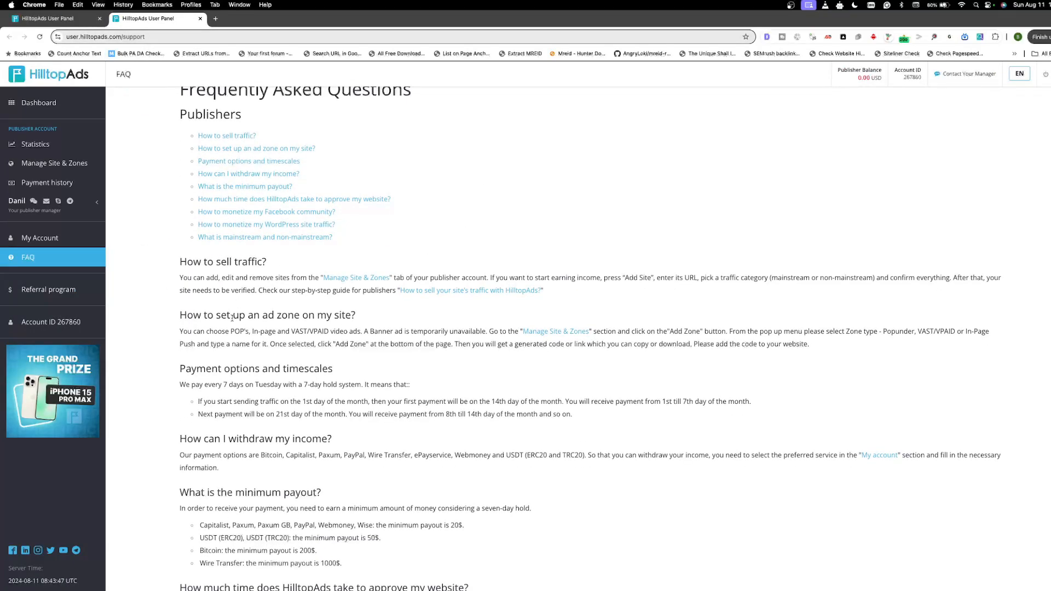
scroll(327, 307, down, 4)
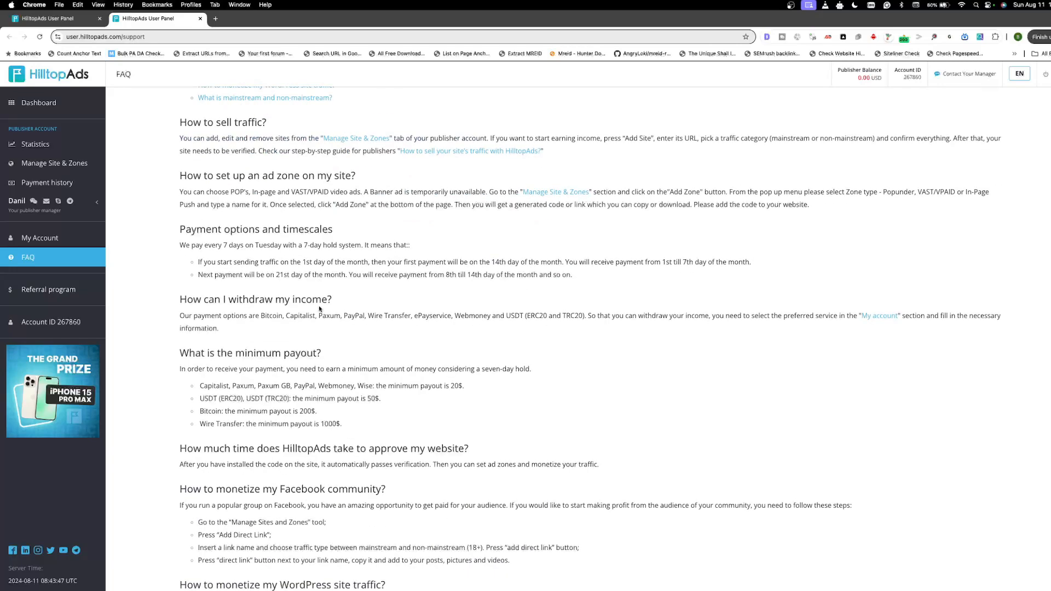
drag(181, 256, 350, 322)
click(353, 328)
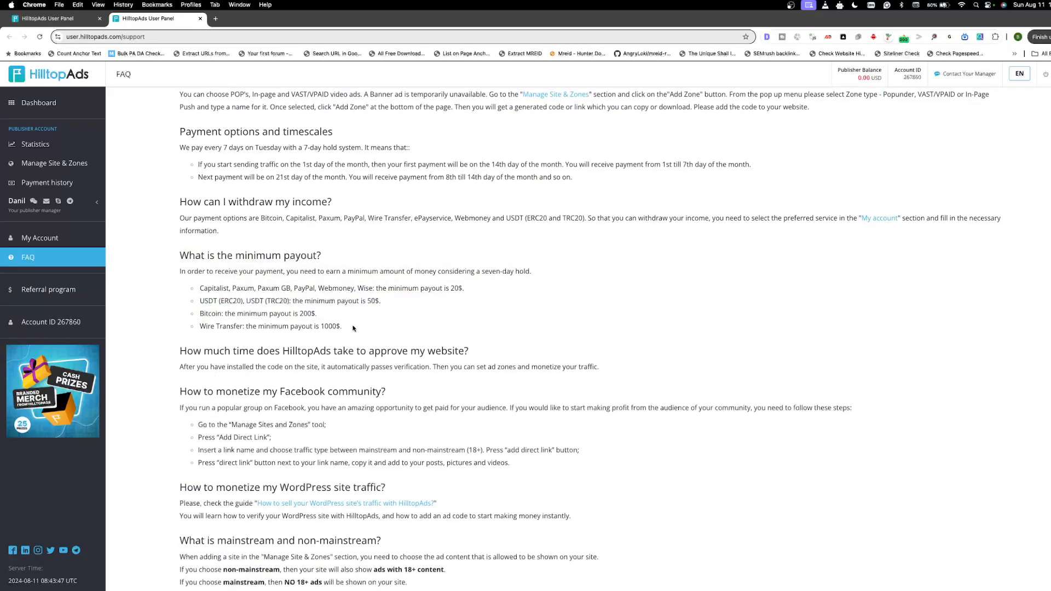
drag(176, 271, 376, 328)
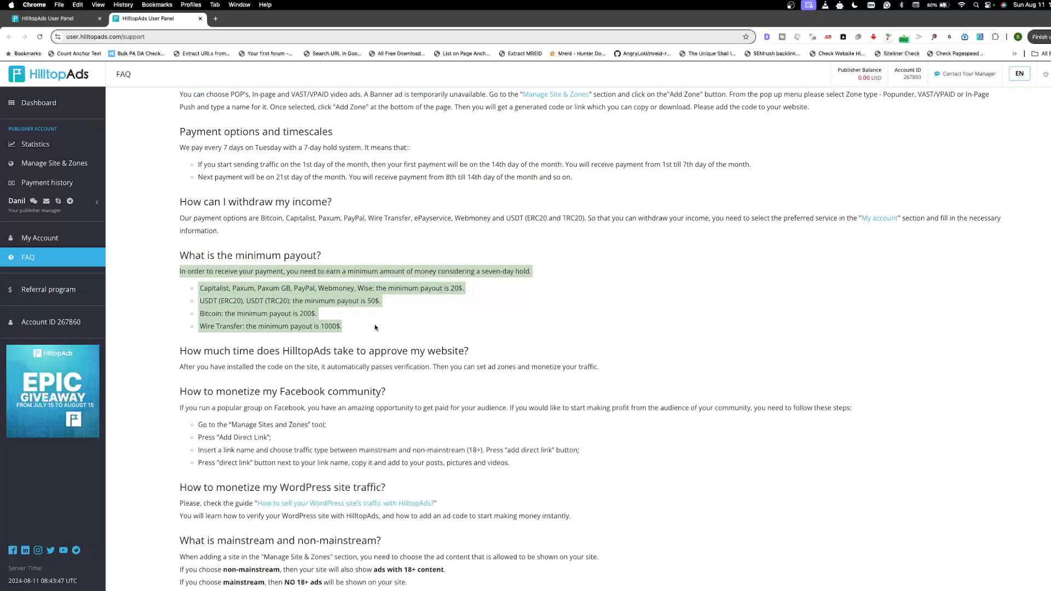
click(267, 296)
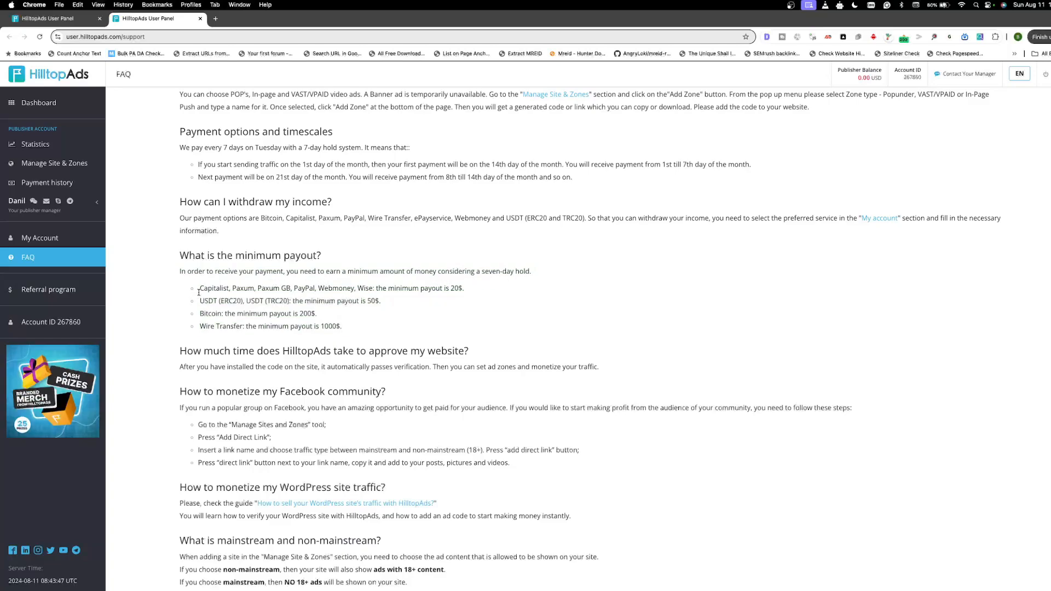
Step: Examine the minimum payout listed for each payment method, including PayPal, USDT, Bitcoin and Wire Transfer
drag(201, 291, 465, 288)
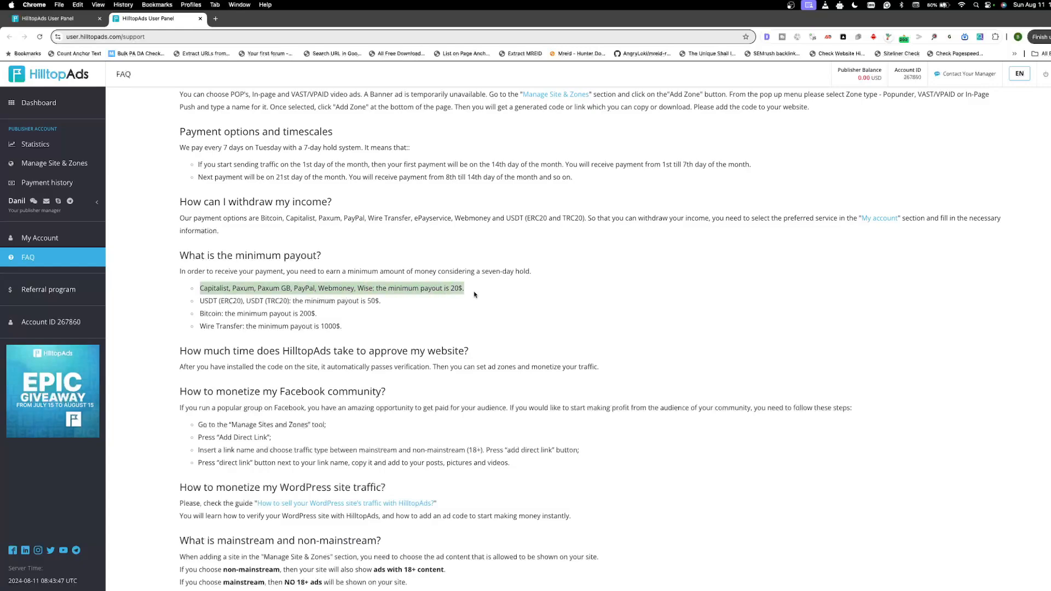
click(214, 301)
drag(204, 301, 371, 302)
click(226, 306)
drag(204, 314, 303, 315)
drag(231, 325, 355, 326)
click(207, 327)
drag(206, 326, 291, 327)
click(322, 334)
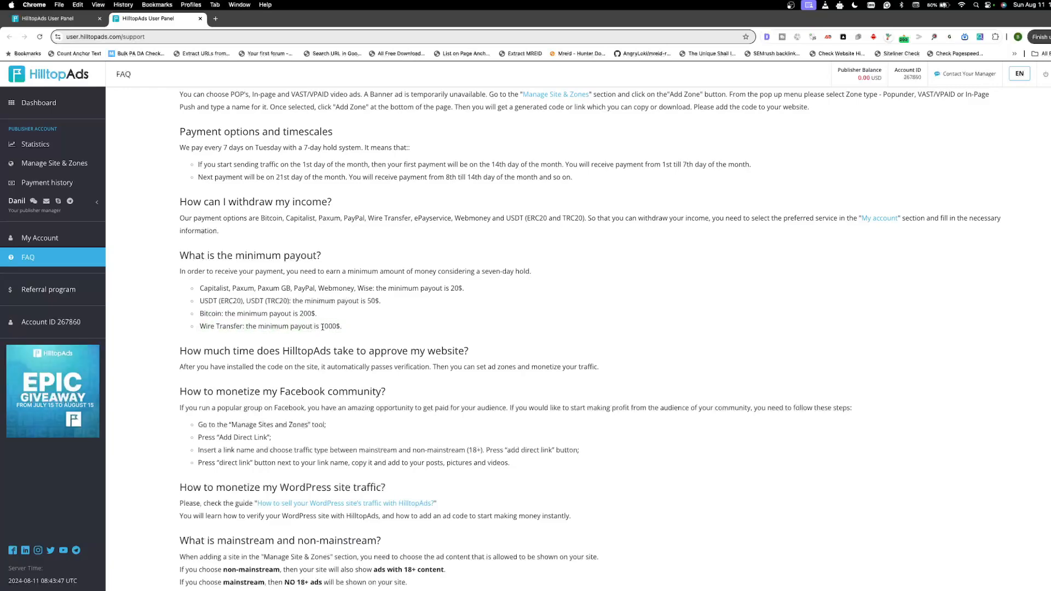
triple_click(324, 329)
click(323, 327)
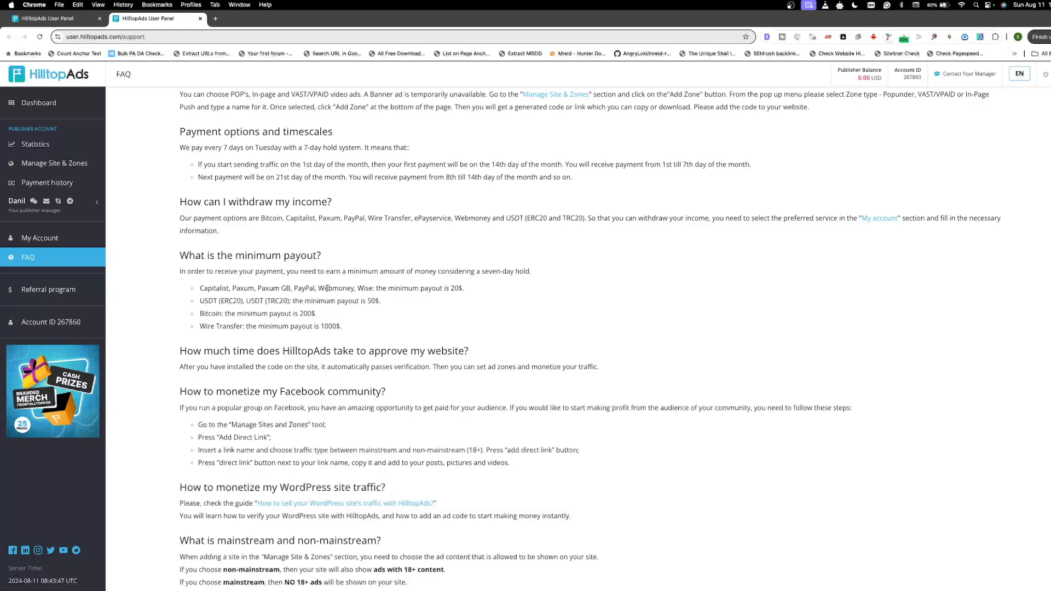
drag(450, 289, 464, 291)
click(449, 300)
Step: From the Manage Site & Zones page, open the HilltopAds YouTube channel in a new tab and switch to it
click(78, 21)
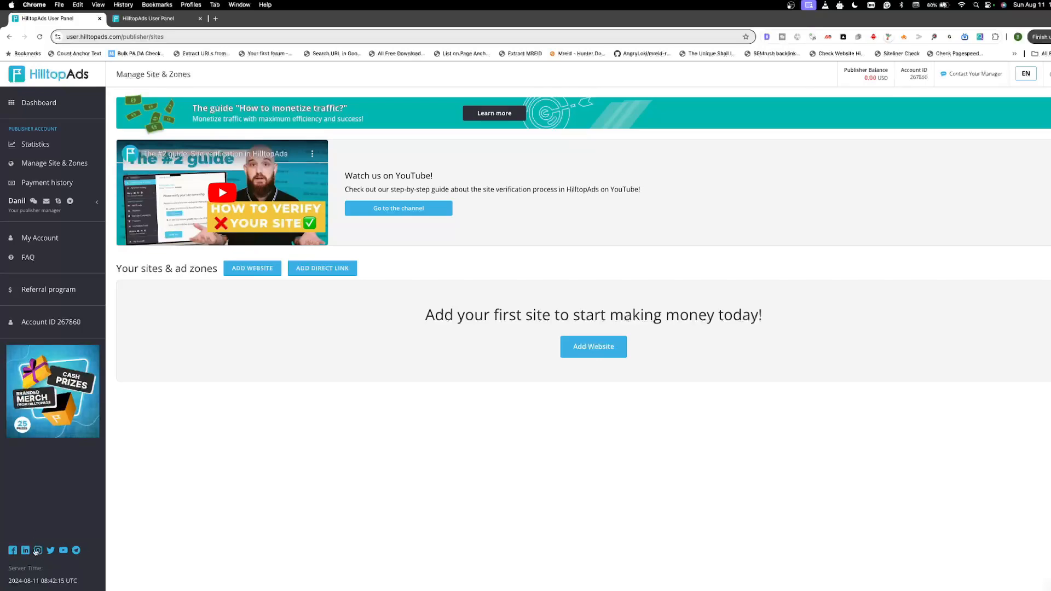
right_click(65, 553)
click(99, 466)
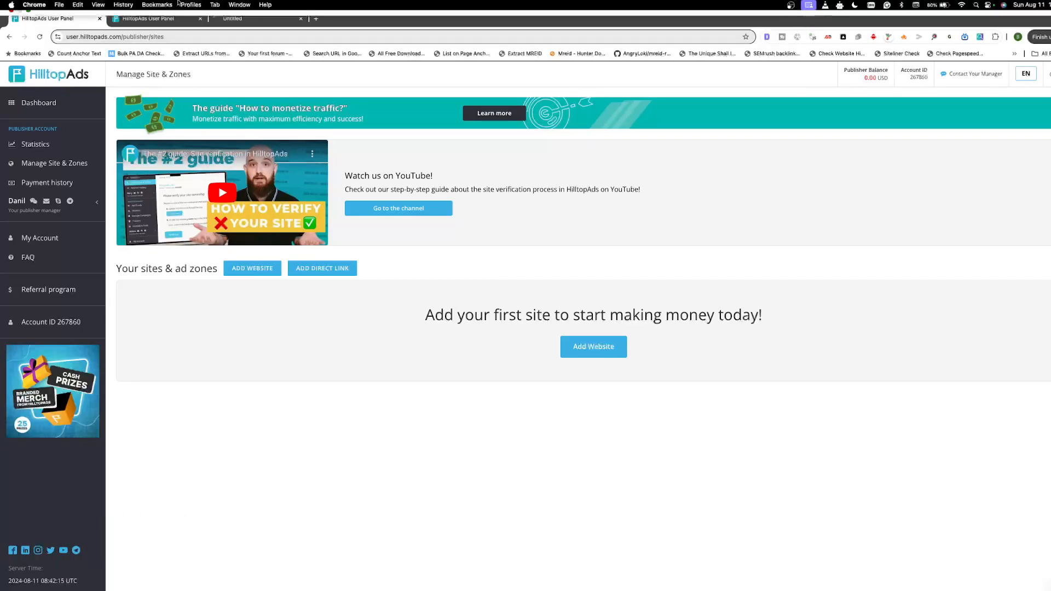
click(263, 19)
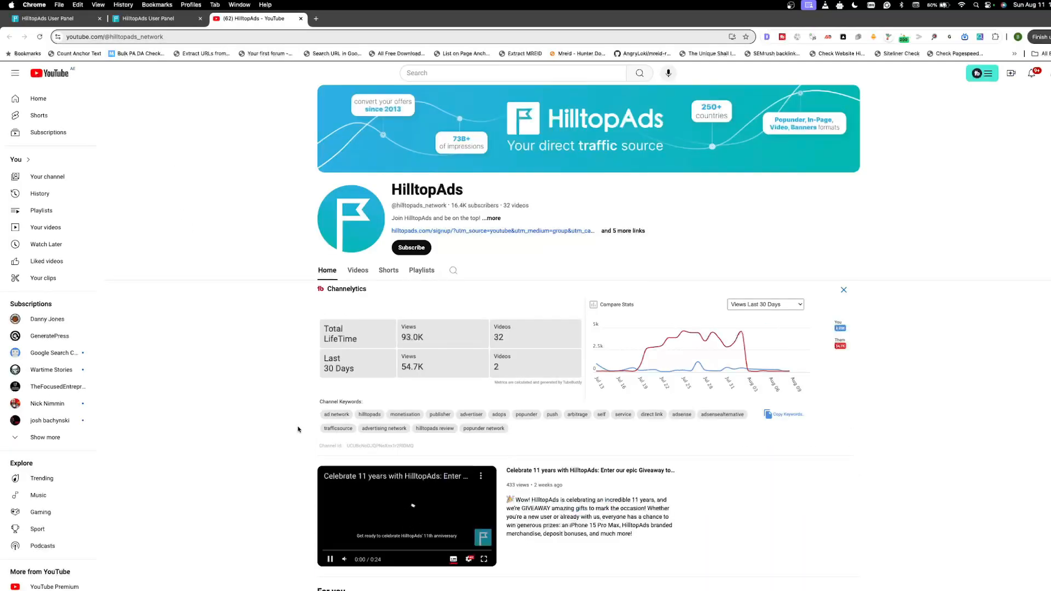
Step: Pause the channel's featured video, look through its Videos list of publisher guides, and return to the Manage Site & Zones page
scroll(329, 462, down, 3)
click(330, 472)
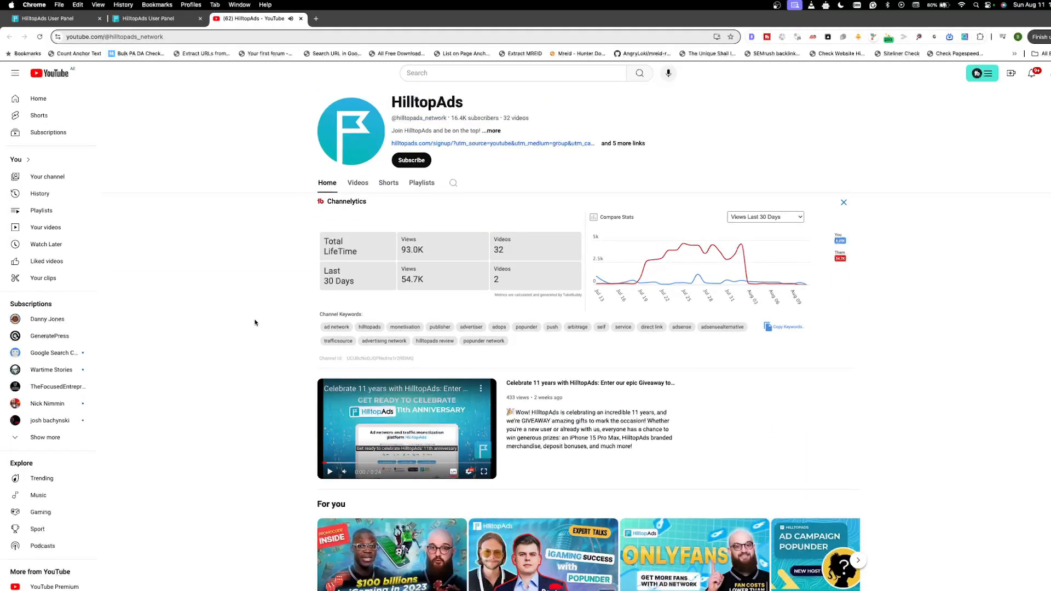
scroll(251, 329, down, 4)
scroll(306, 298, up, 6)
click(358, 270)
scroll(249, 279, down, 3)
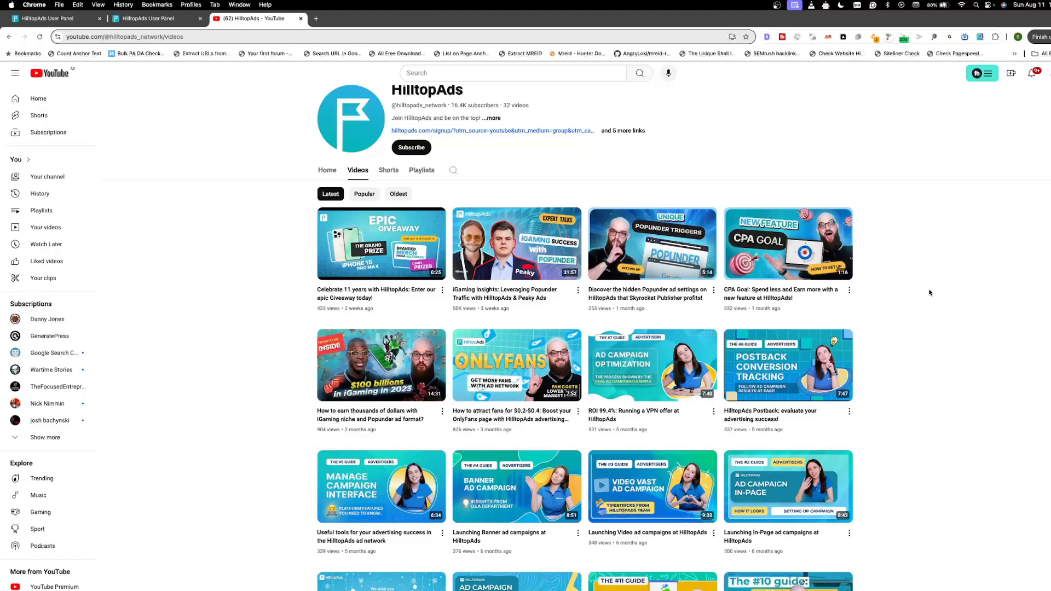
scroll(913, 280, down, 5)
scroll(914, 282, down, 3)
scroll(914, 282, down, 7)
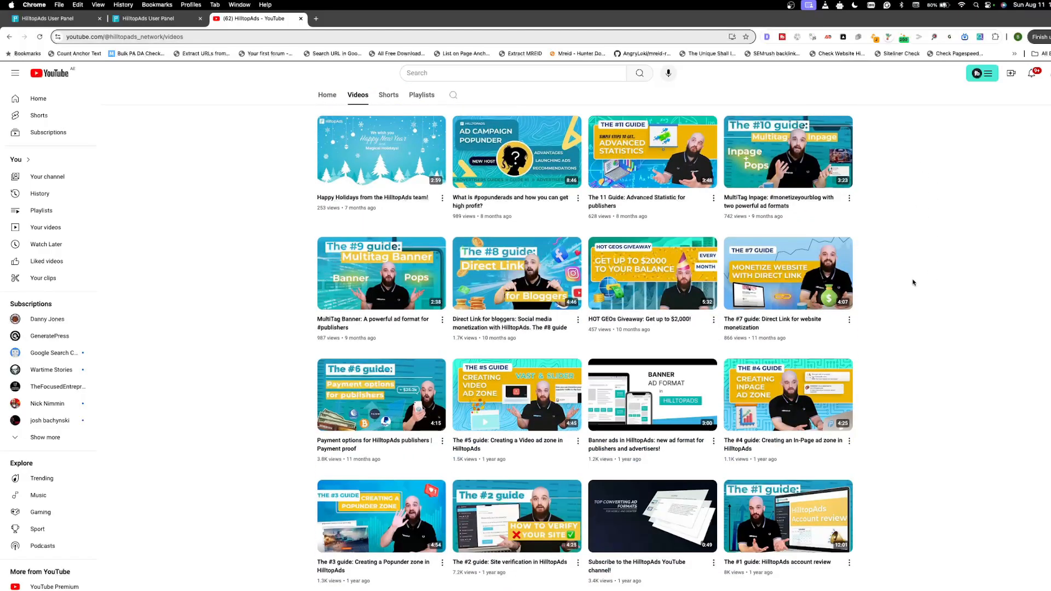
scroll(914, 282, up, 18)
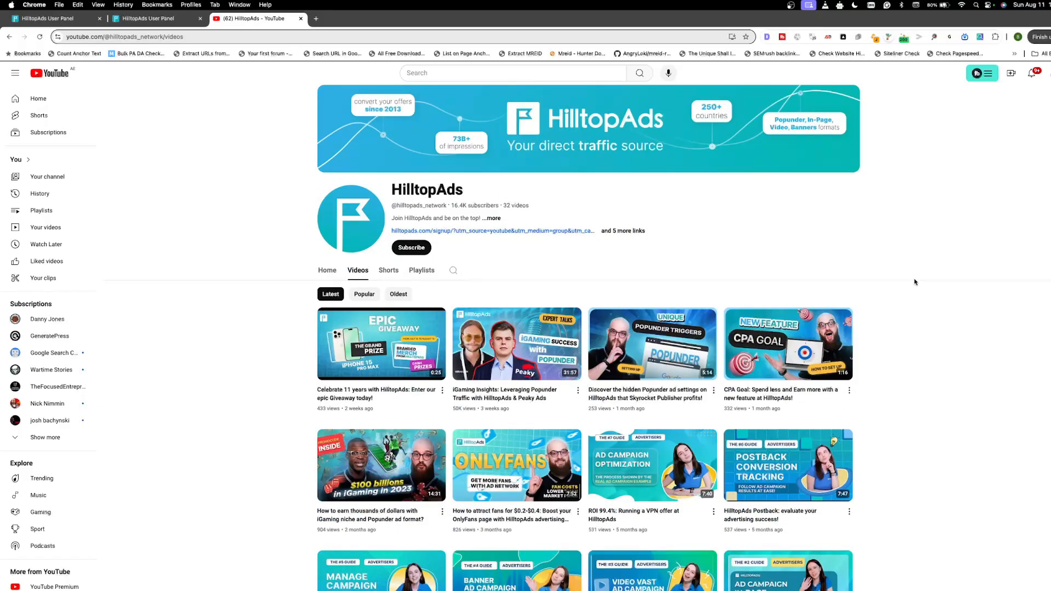
scroll(892, 272, down, 10)
scroll(890, 273, up, 6)
scroll(889, 272, up, 5)
click(52, 18)
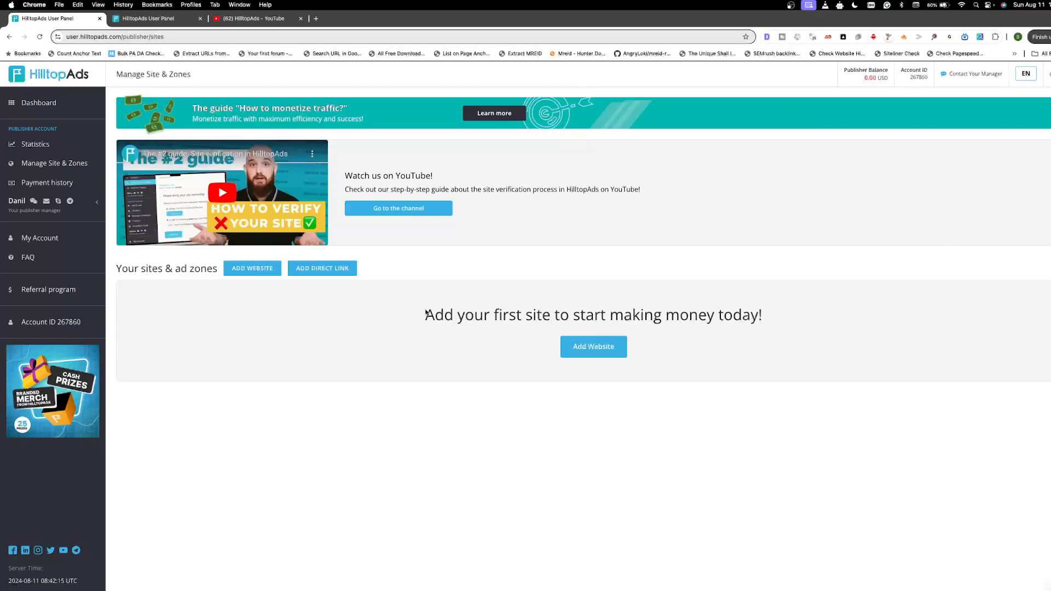
click(316, 19)
click(315, 35)
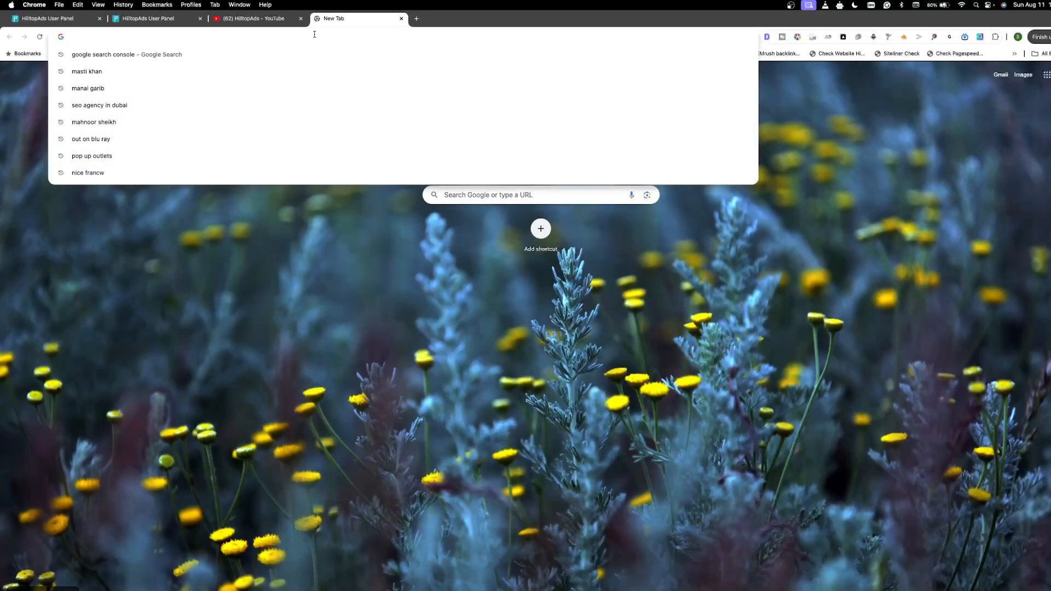
key(super+w)
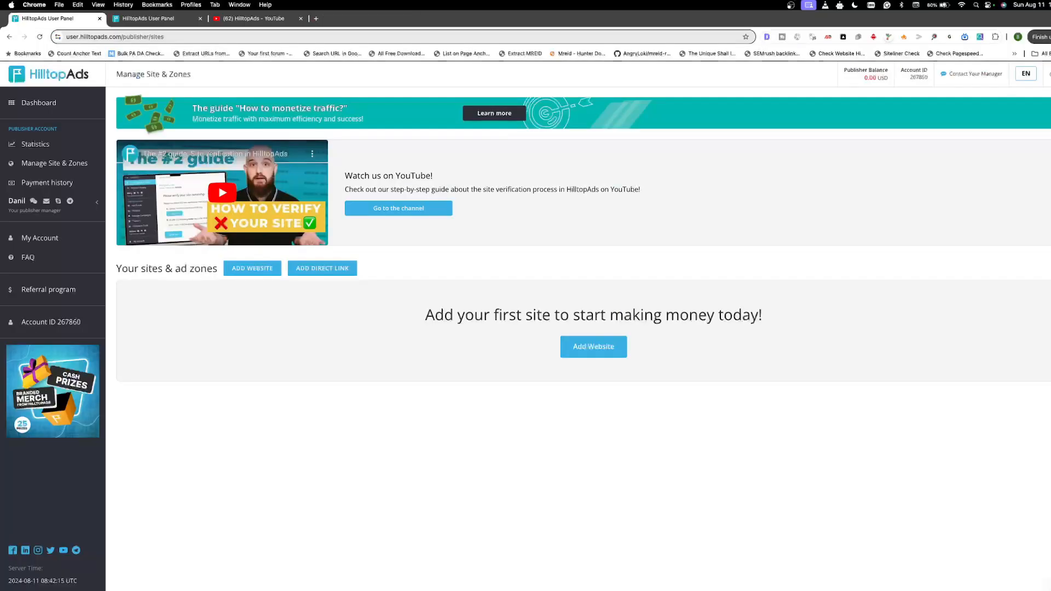
Step: Switch to the webartem.com site in Safari and look through the blog posts on its homepage
click(29, 18)
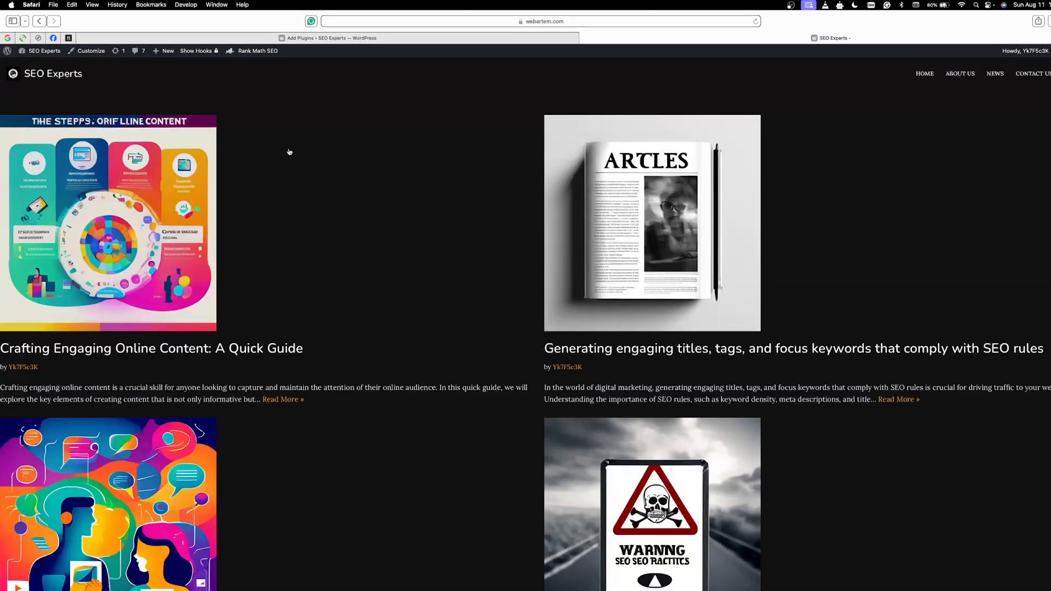
scroll(414, 183, down, 3)
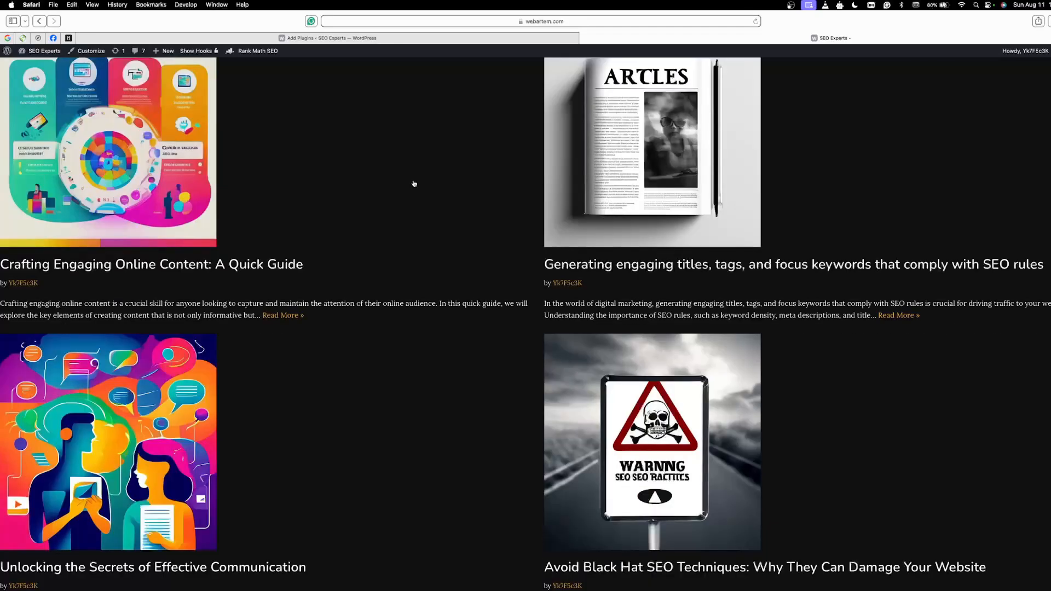
scroll(414, 184, down, 3)
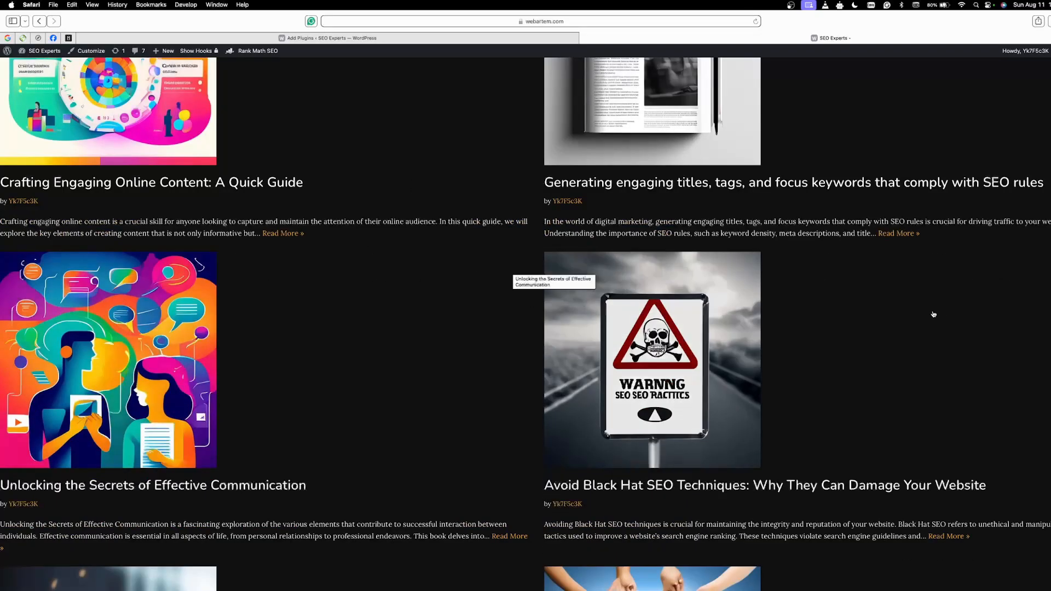
scroll(436, 275, down, 7)
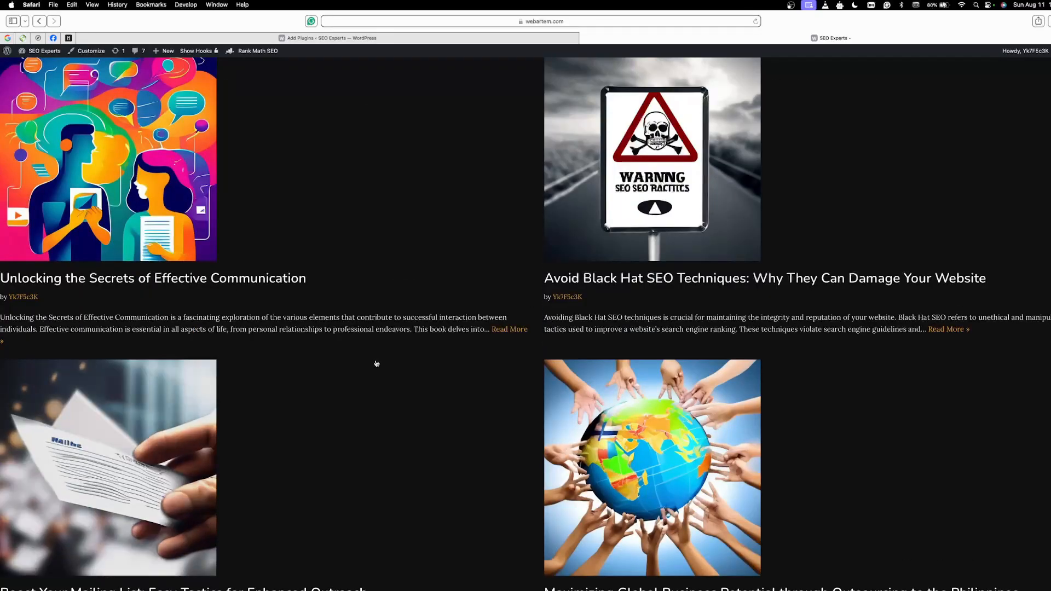
scroll(375, 363, down, 4)
scroll(377, 361, down, 12)
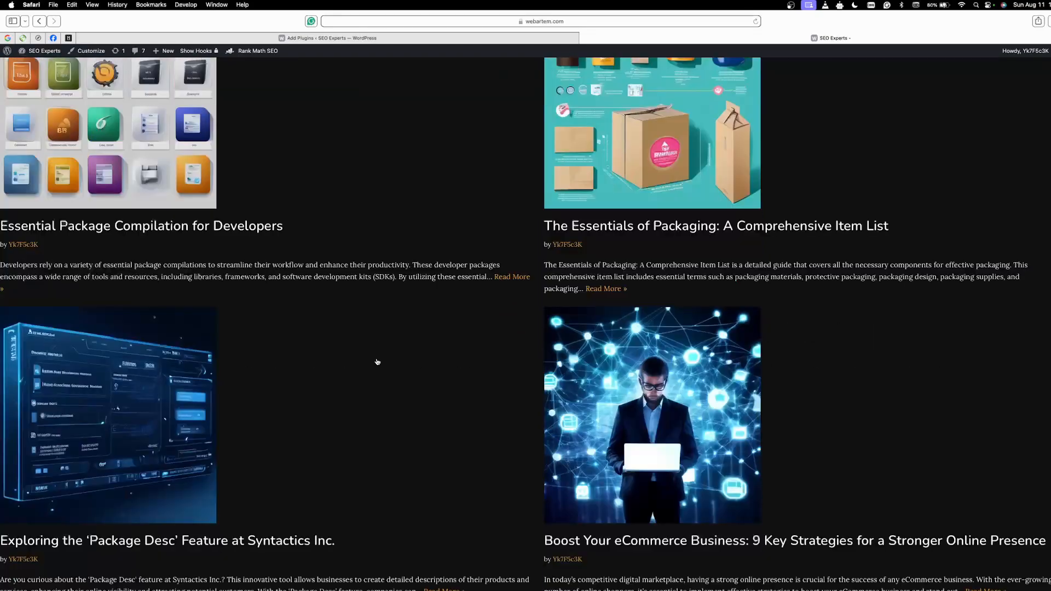
scroll(376, 368, up, 20)
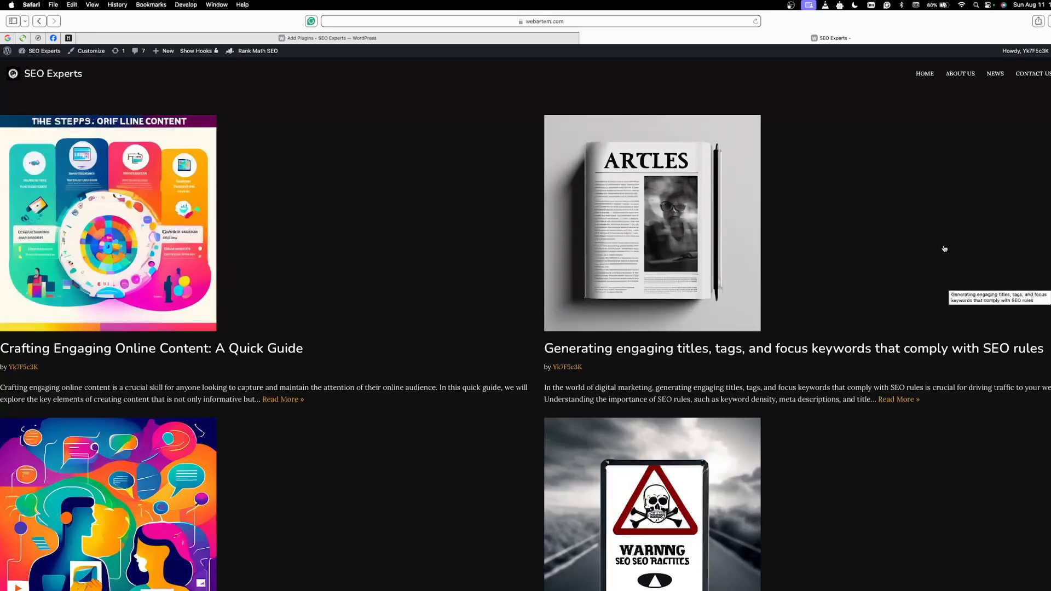
scroll(301, 296, down, 4)
scroll(383, 336, down, 6)
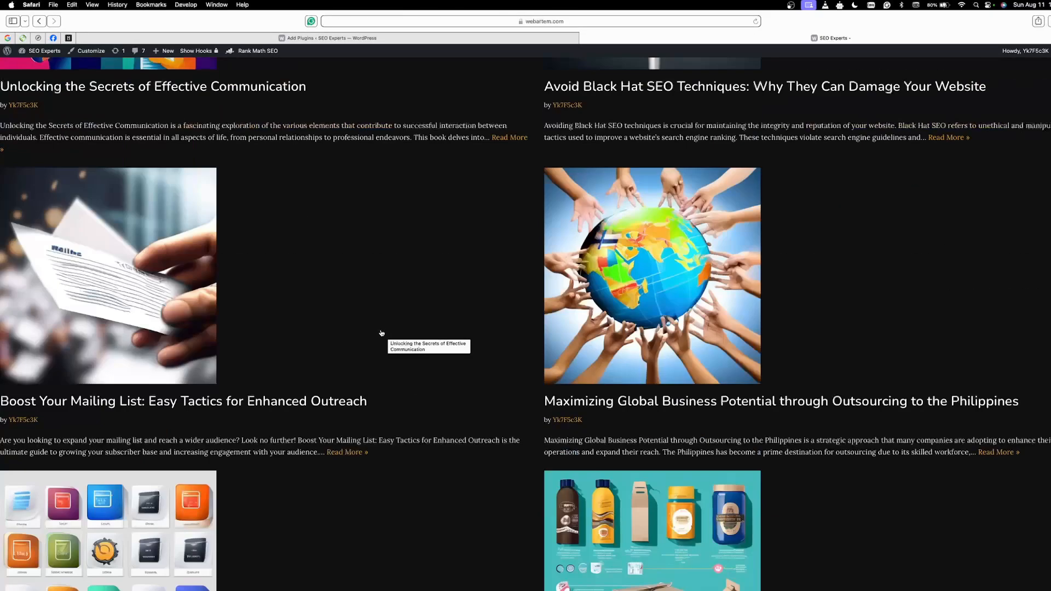
scroll(385, 359, up, 10)
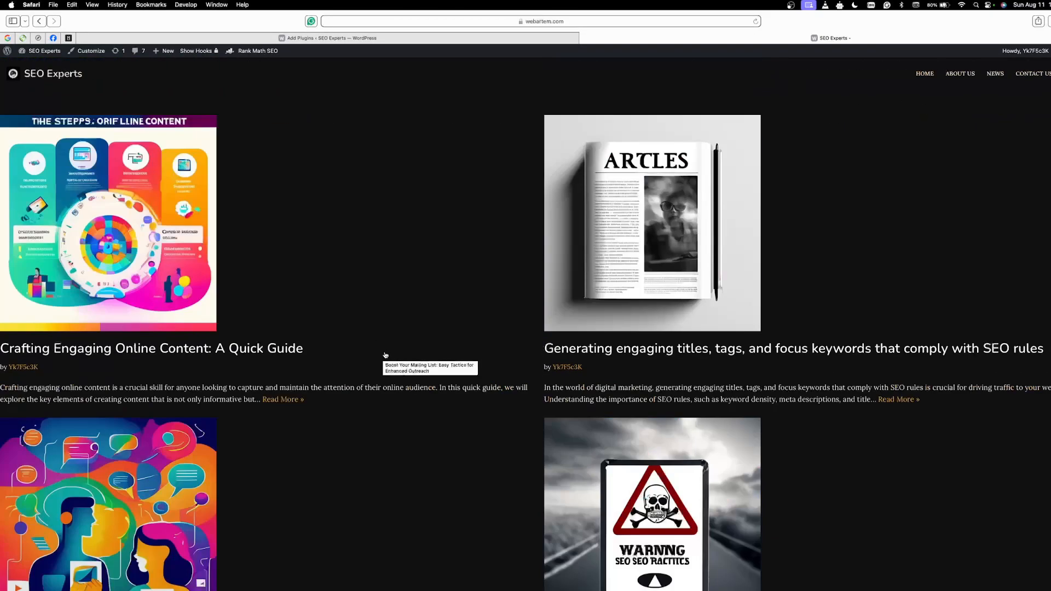
Step: Check the site's WordPress Add Plugins page, and return to the HilltopAds panel in Chrome
click(522, 38)
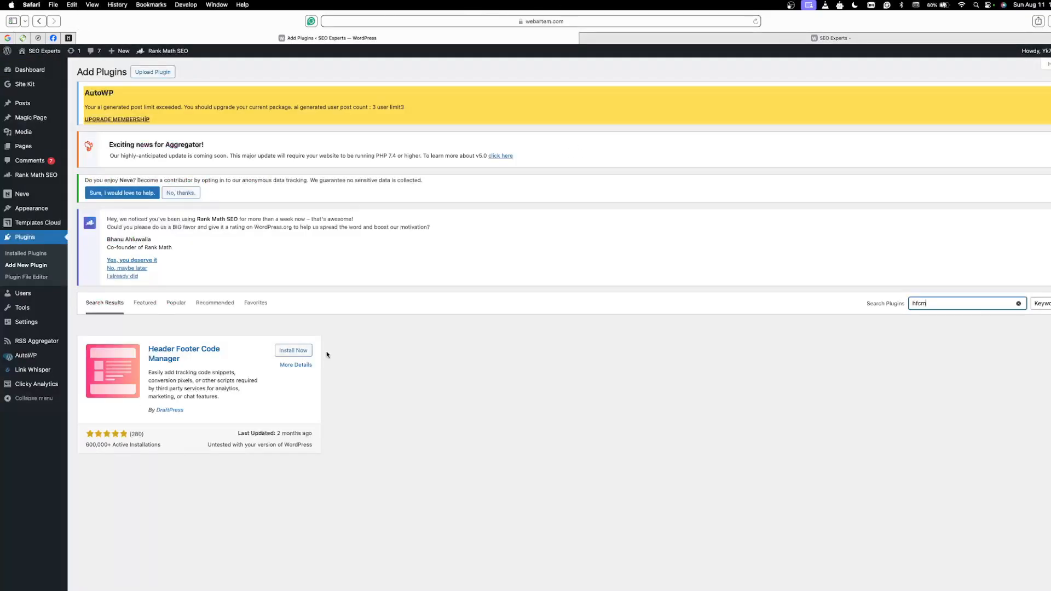
click(702, 41)
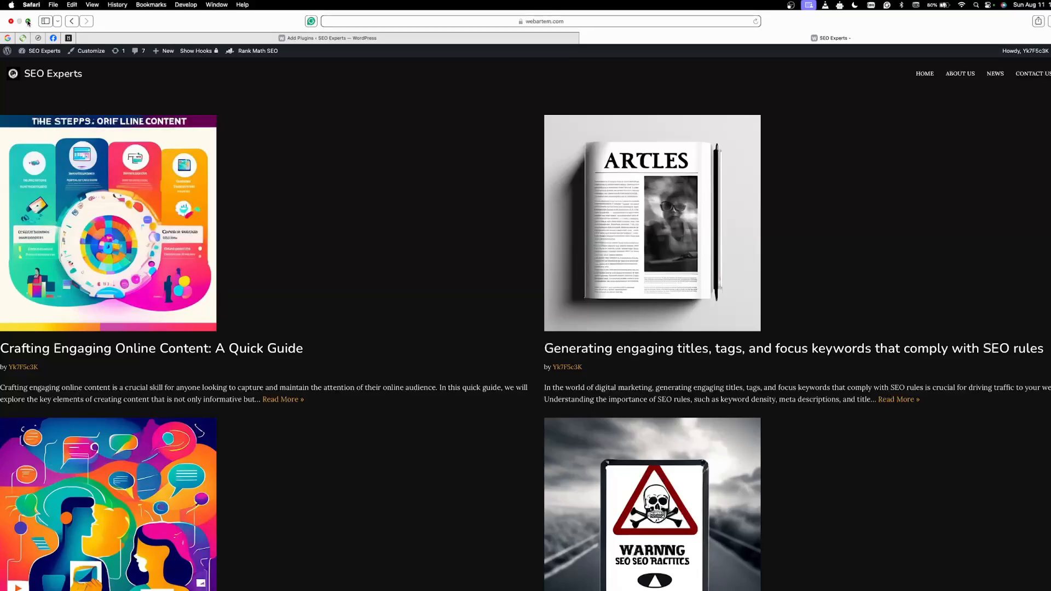
click(28, 22)
click(520, 579)
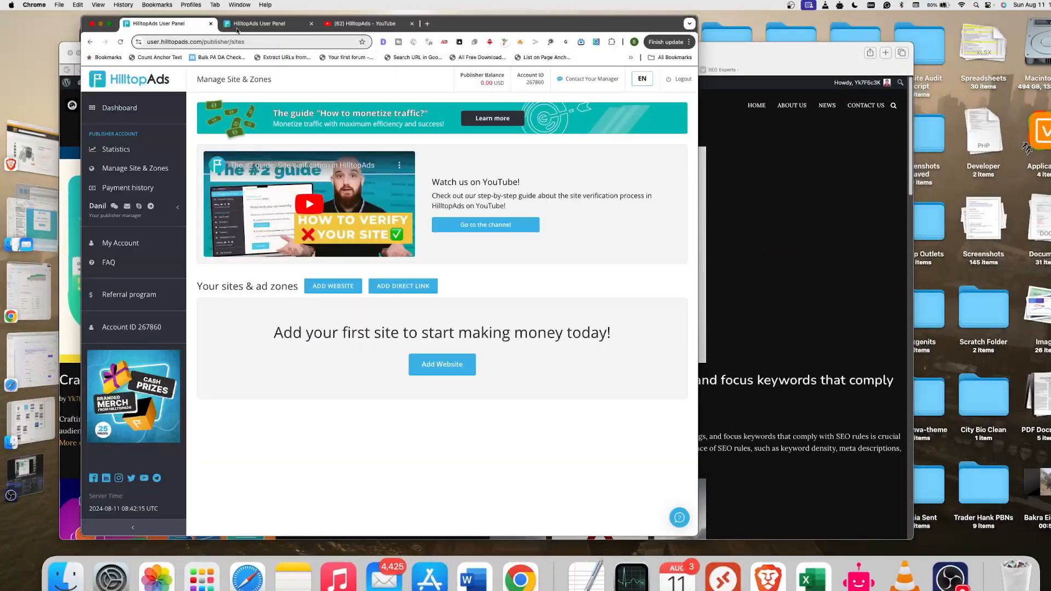
click(109, 23)
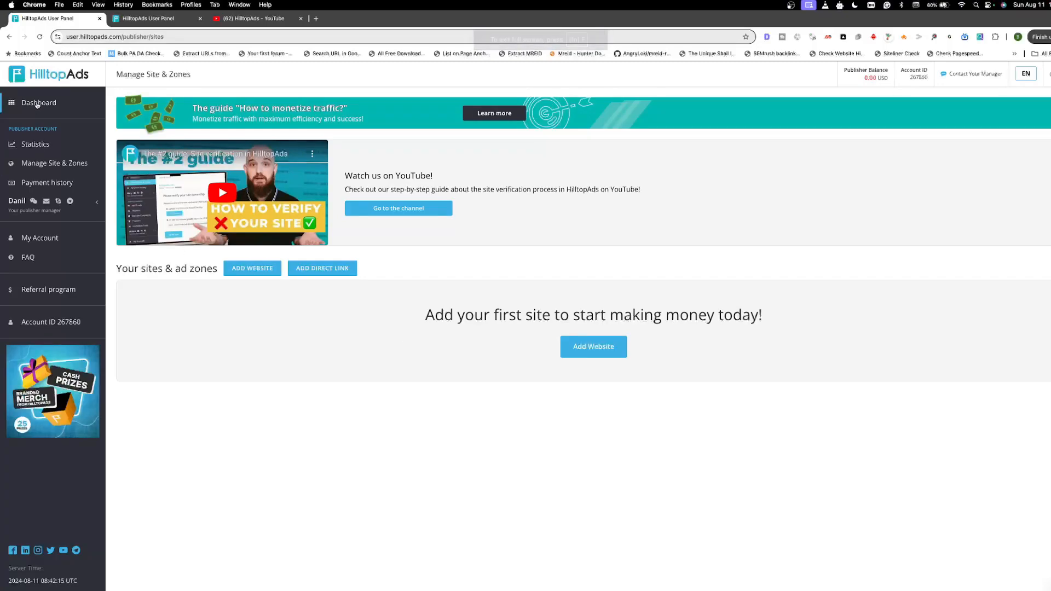
Step: Start adding a website under Manage Site & Zones and enter webartem.com as its domain
click(46, 165)
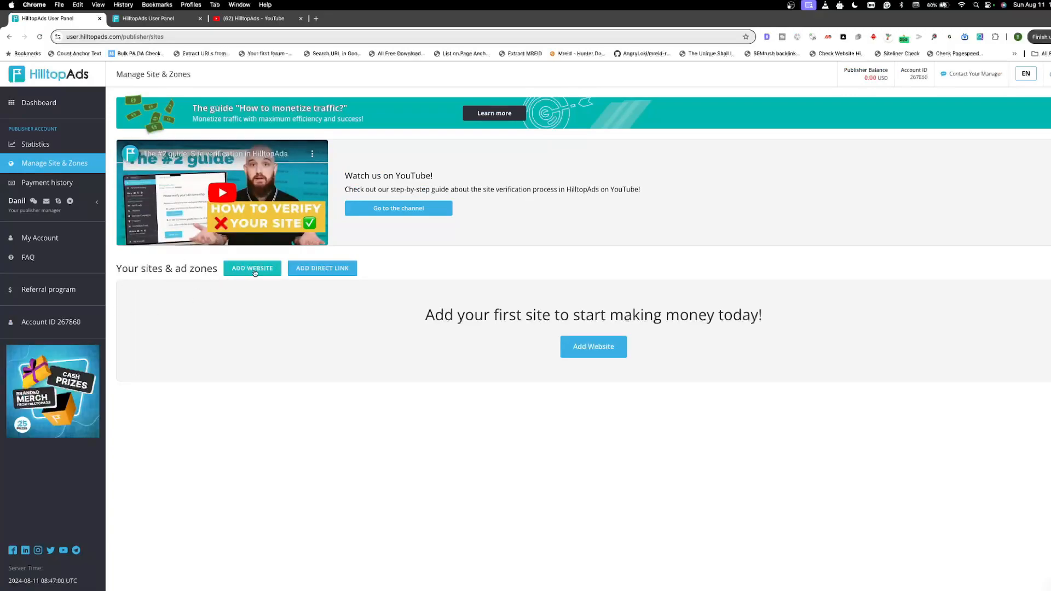
click(254, 271)
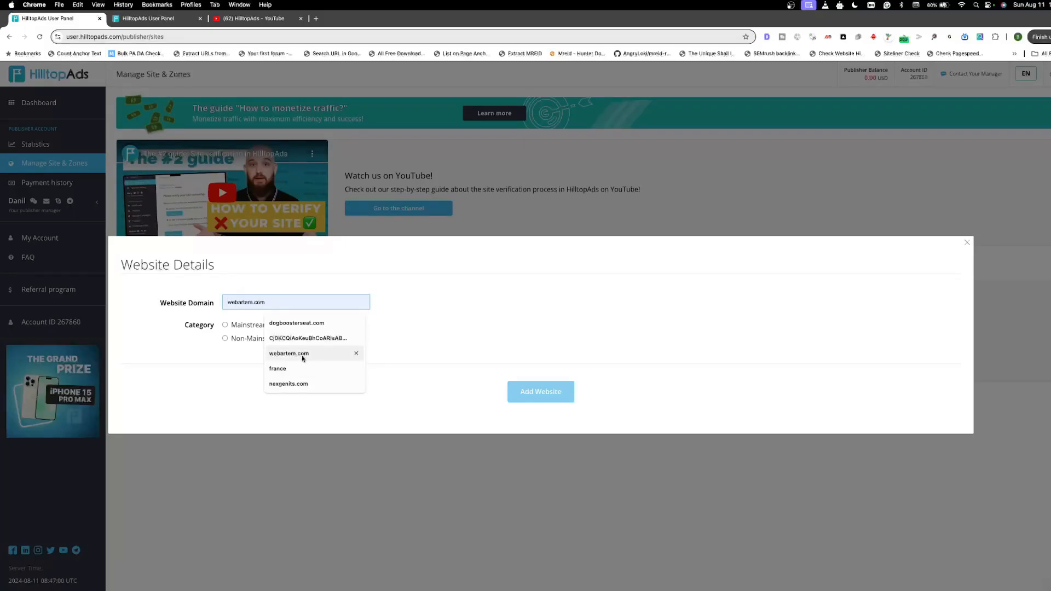
click(303, 355)
drag(250, 302, 274, 302)
click(275, 302)
click(231, 302)
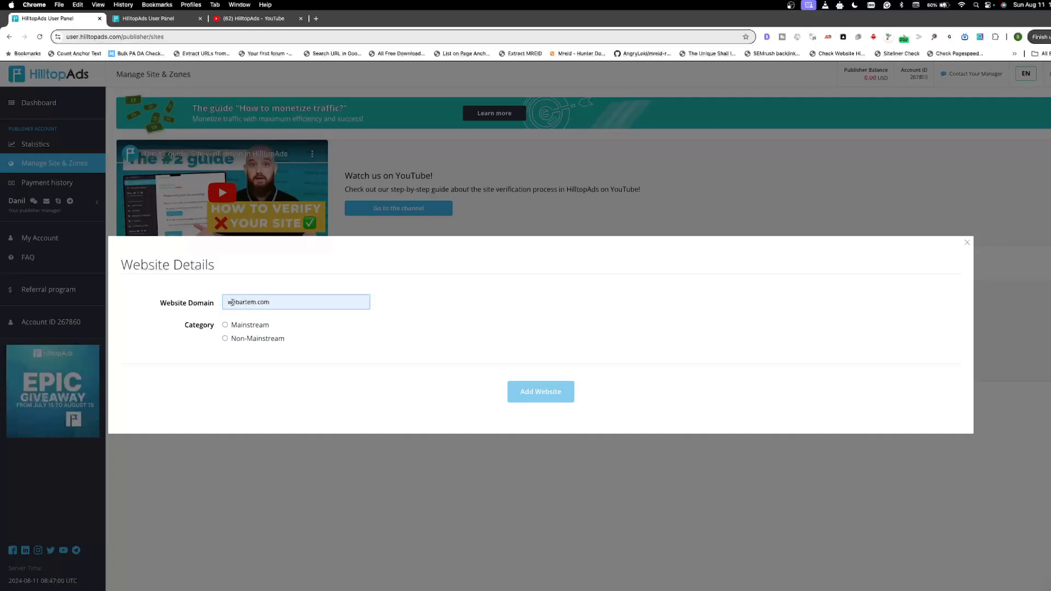
drag(228, 303, 285, 303)
click(285, 303)
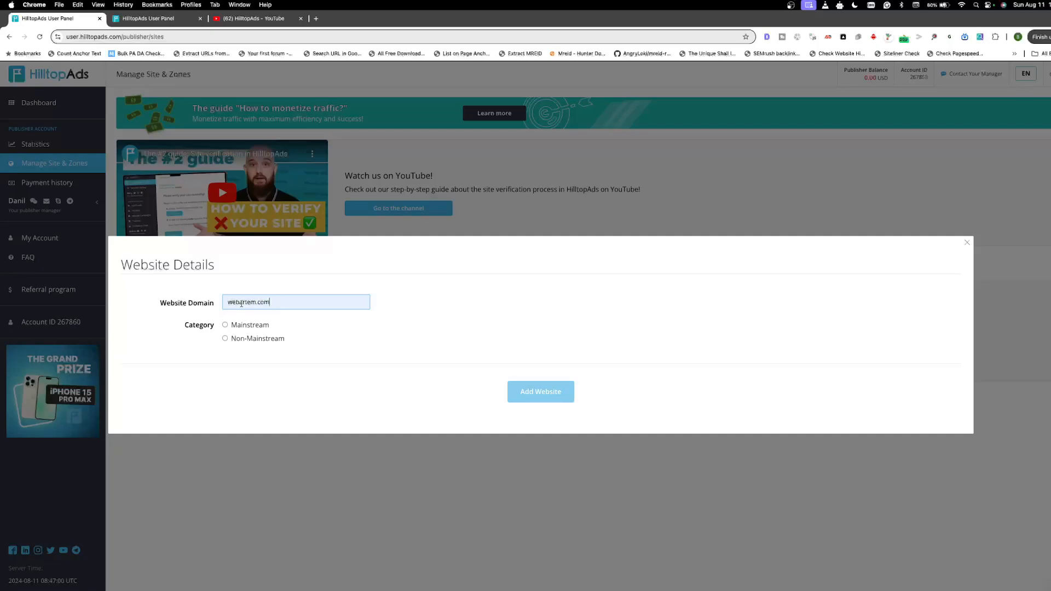
drag(230, 303, 312, 301)
click(312, 303)
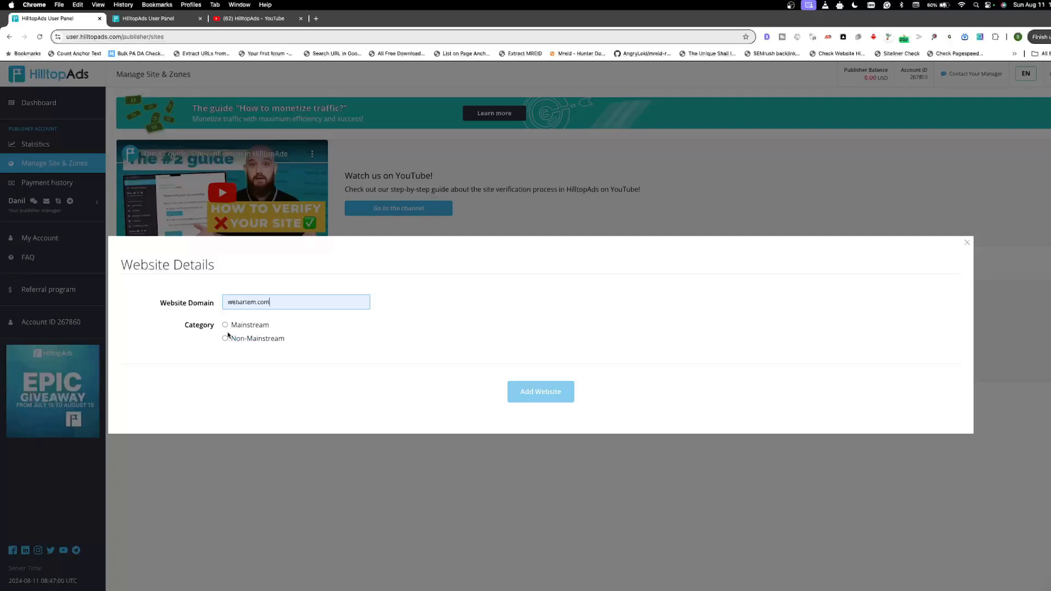
Step: Set the website's category to Mainstream and add webartem.com to the account
click(304, 338)
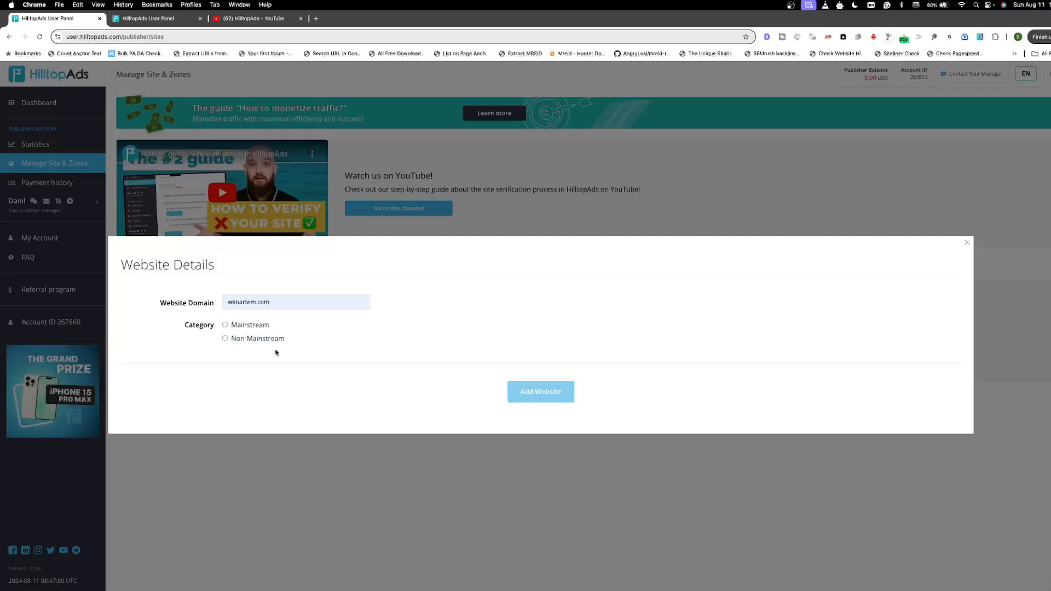
click(225, 325)
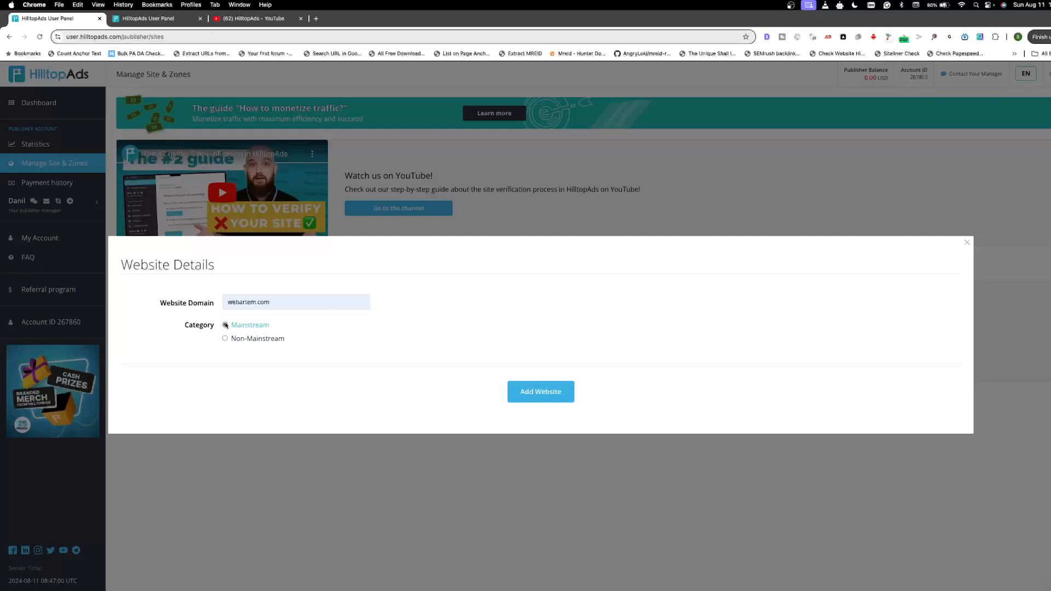
click(540, 392)
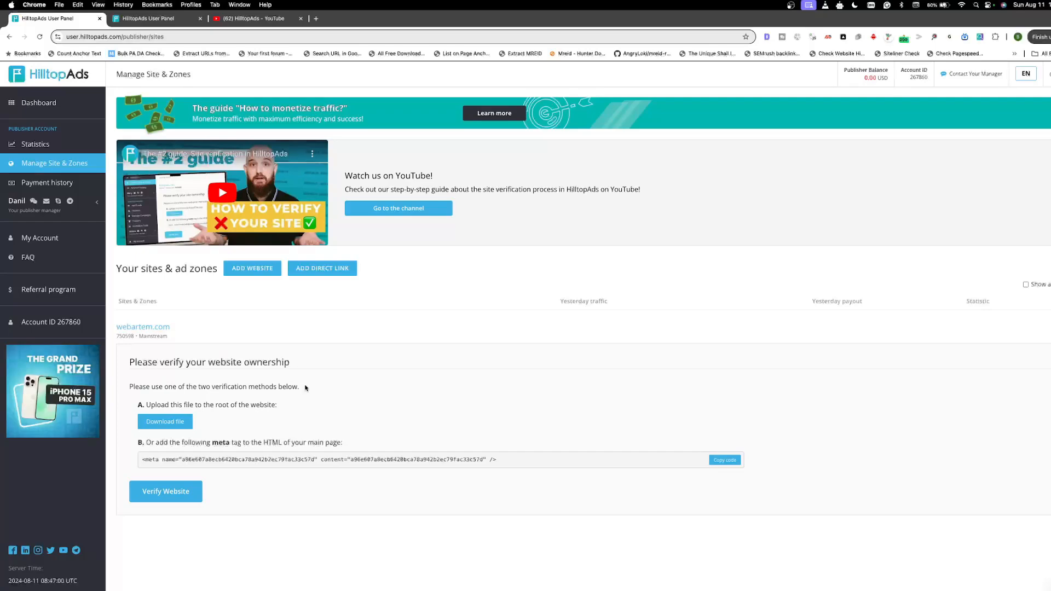
Step: Read the website ownership verification methods and copy the verification meta tag for webartem.com
drag(306, 388, 124, 390)
click(243, 396)
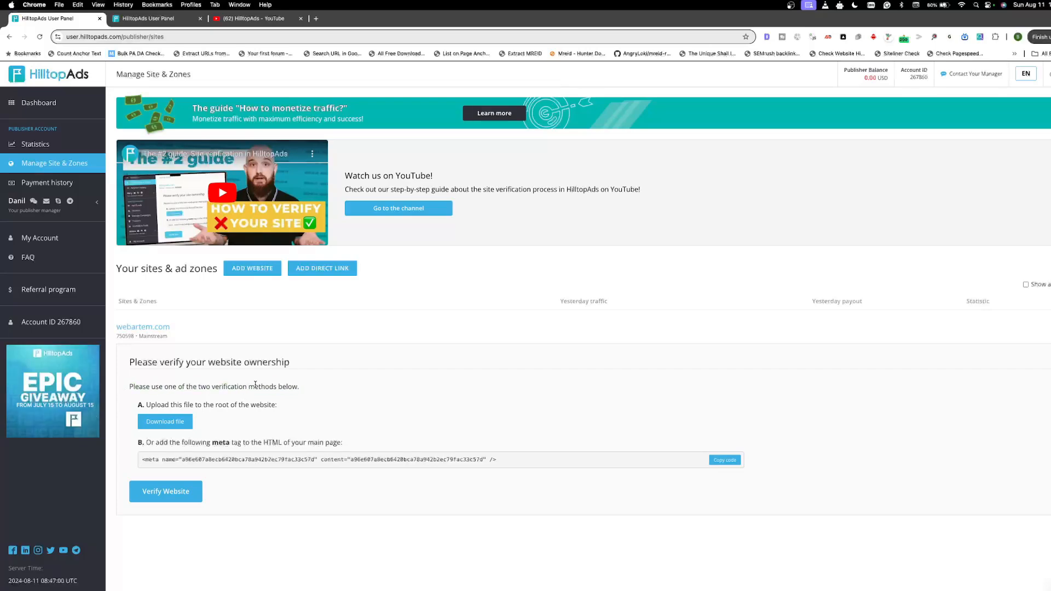
drag(145, 404, 274, 407)
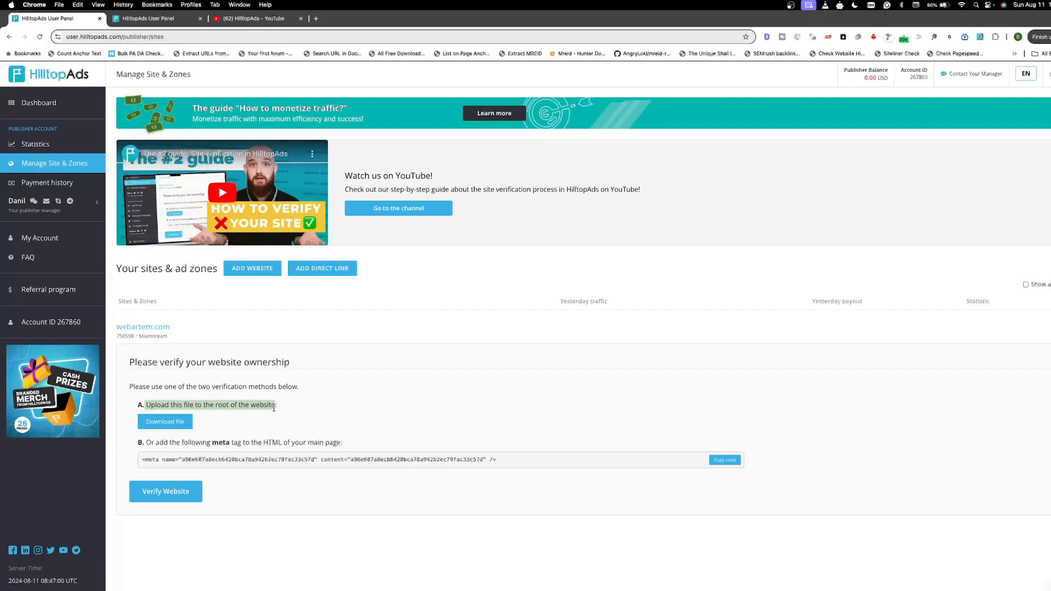
click(278, 409)
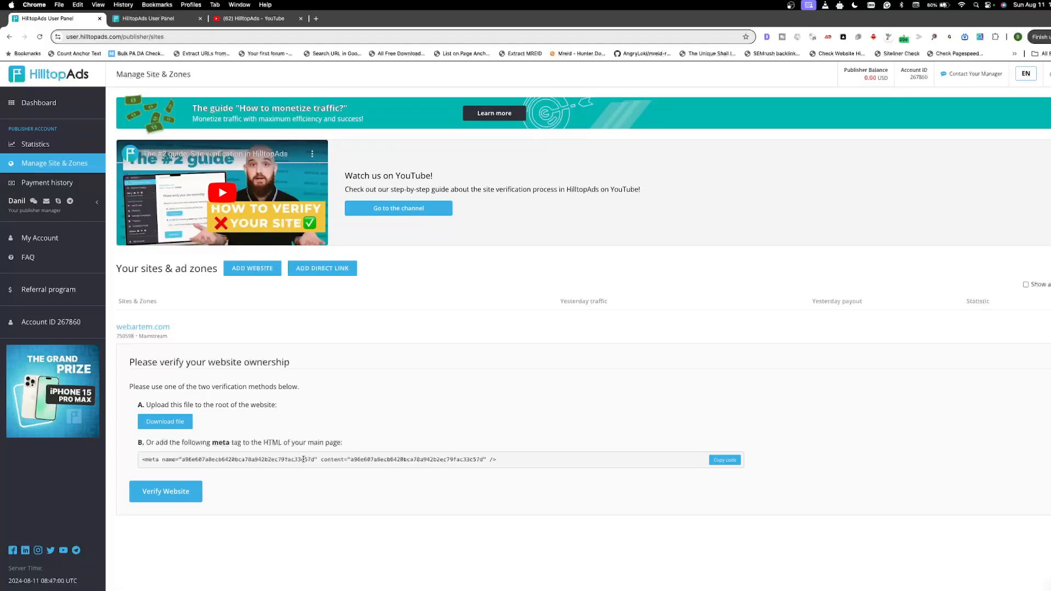
click(718, 462)
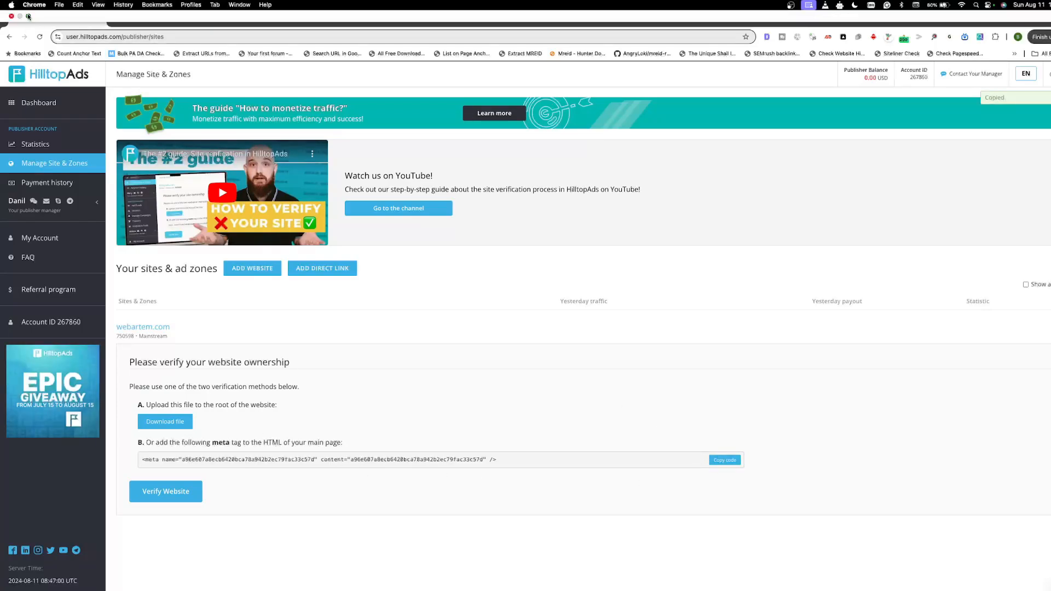
Step: Switch to the WordPress Add Plugins page in Safari, and install and activate the Header Footer Code Manager plugin
mouse_move(28, 15)
click(55, 31)
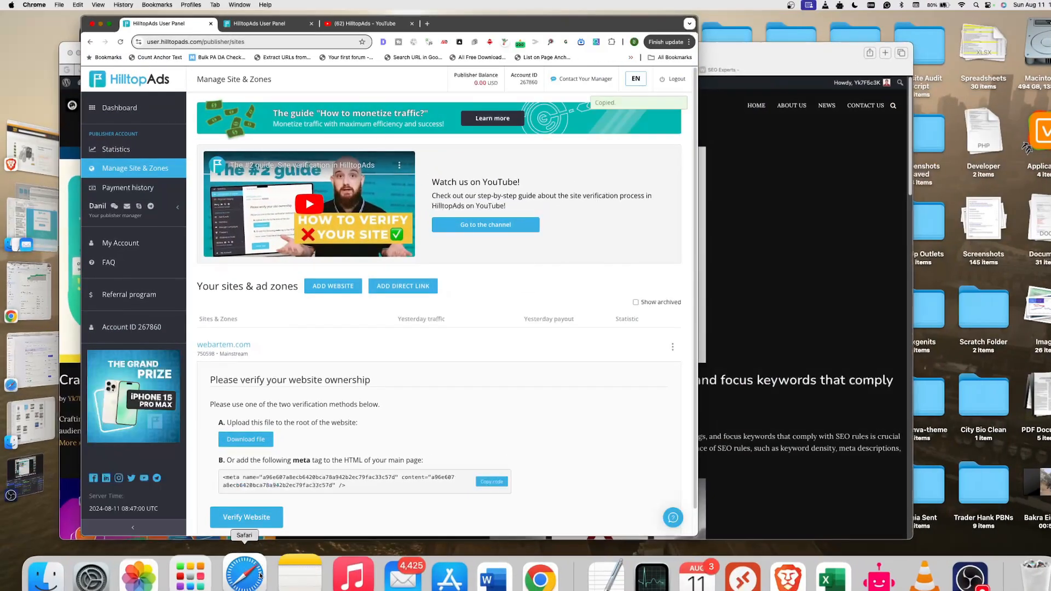
click(261, 576)
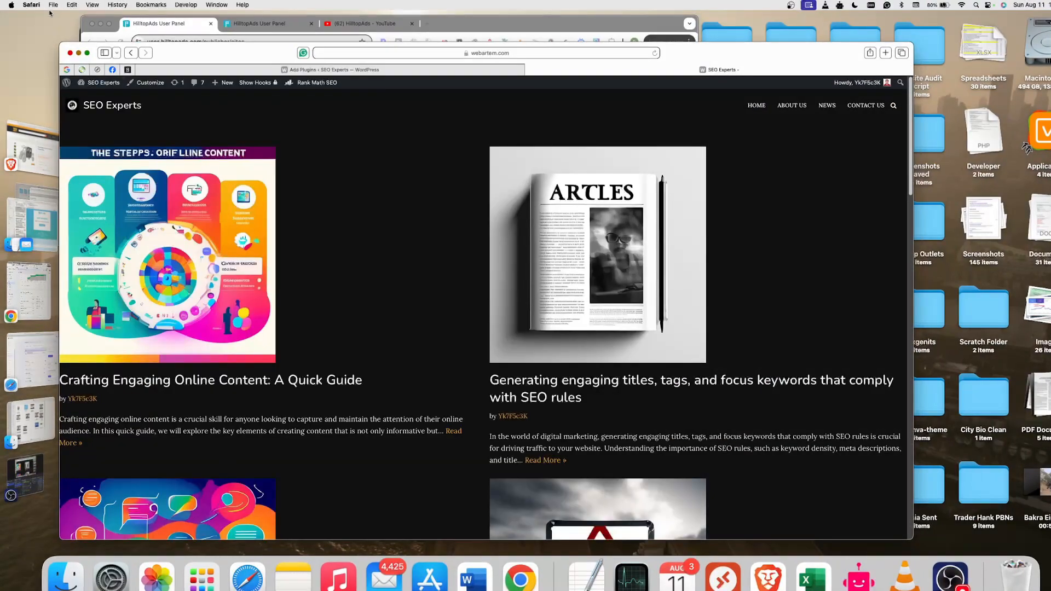
click(86, 52)
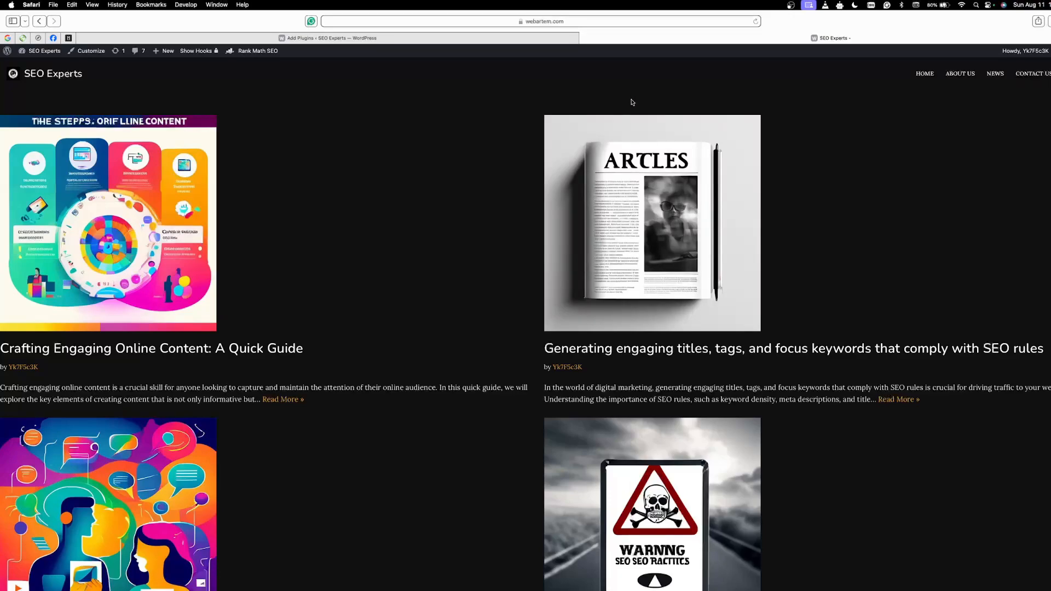
click(537, 39)
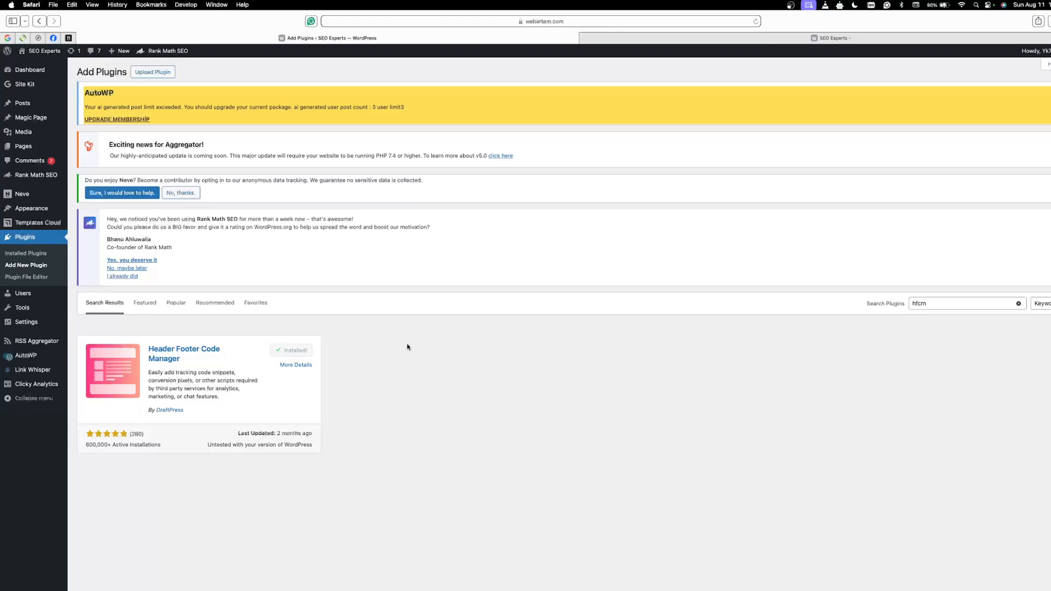
click(297, 350)
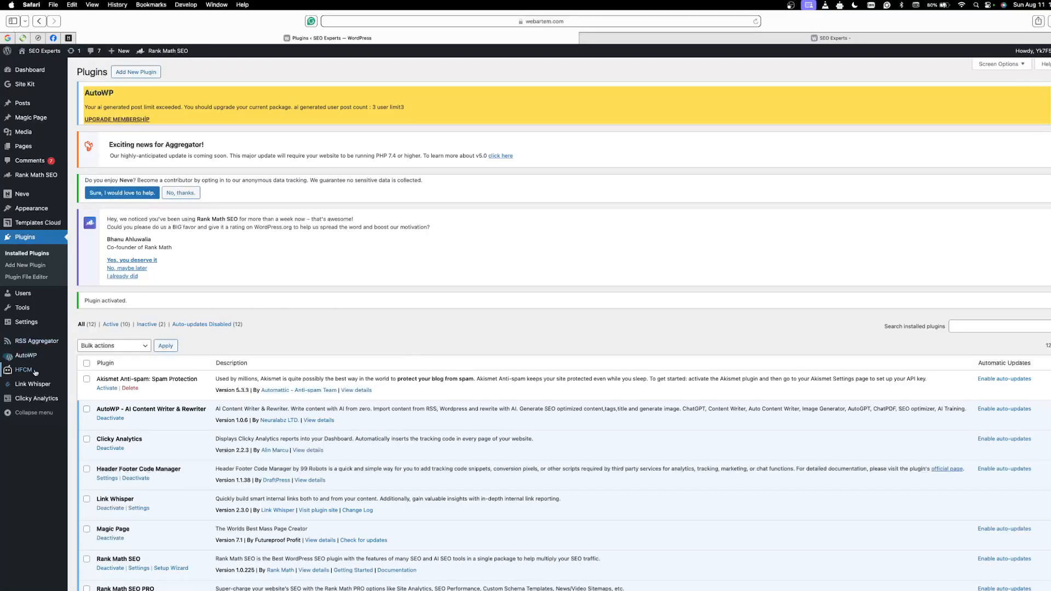
Step: Create a new HFCM snippet and name it "Hilltop Ads Verification Snippet"
mouse_move(34, 377)
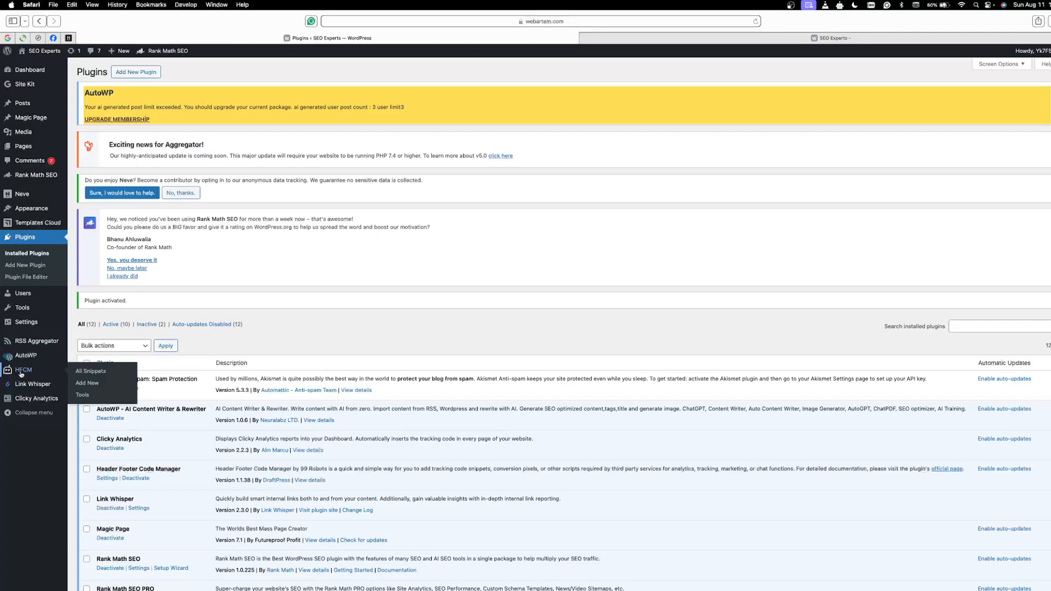
click(21, 374)
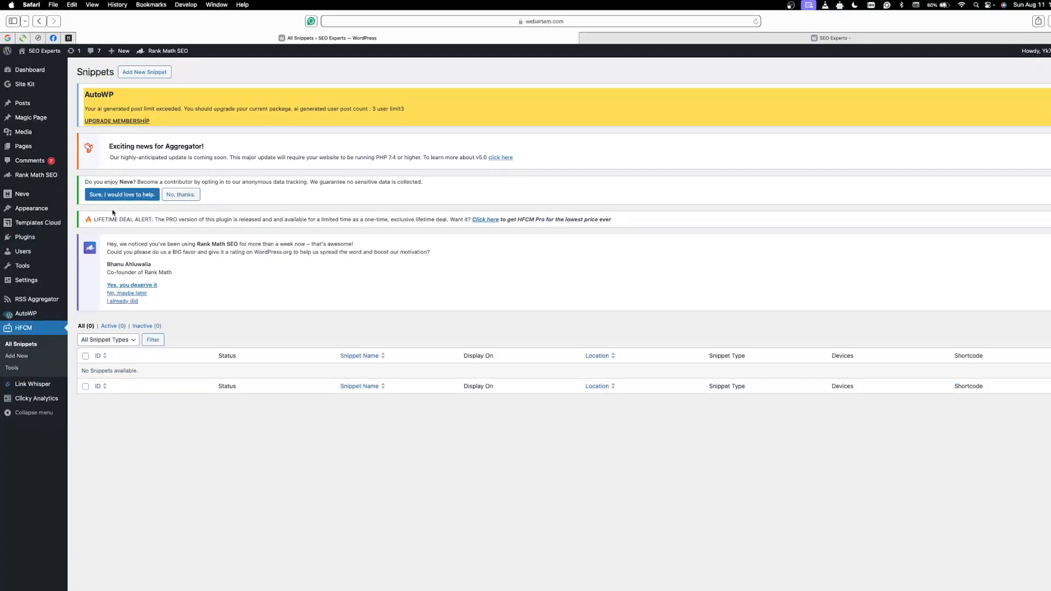
click(152, 74)
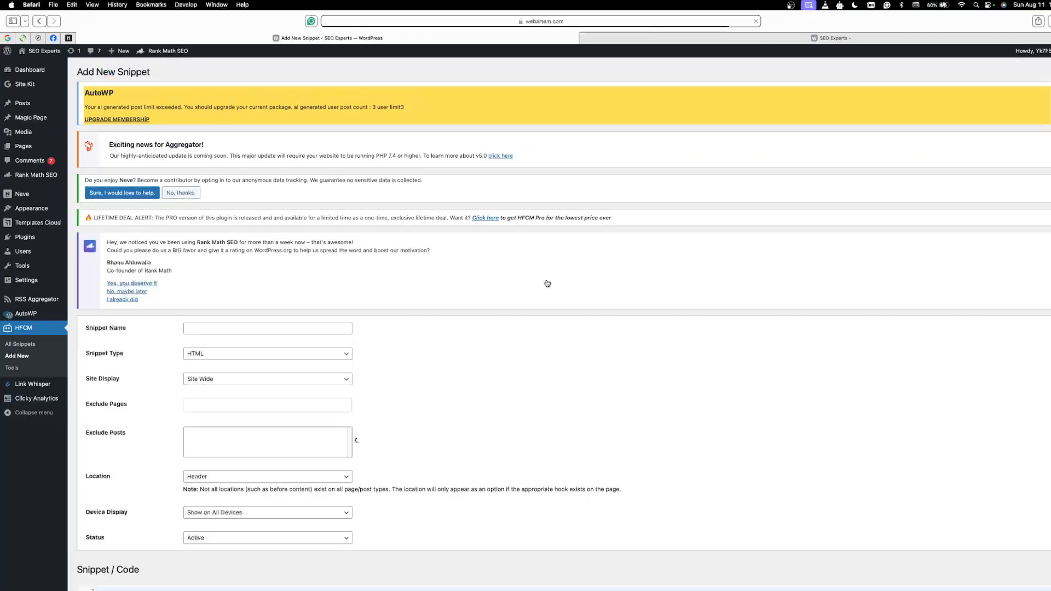
click(276, 328)
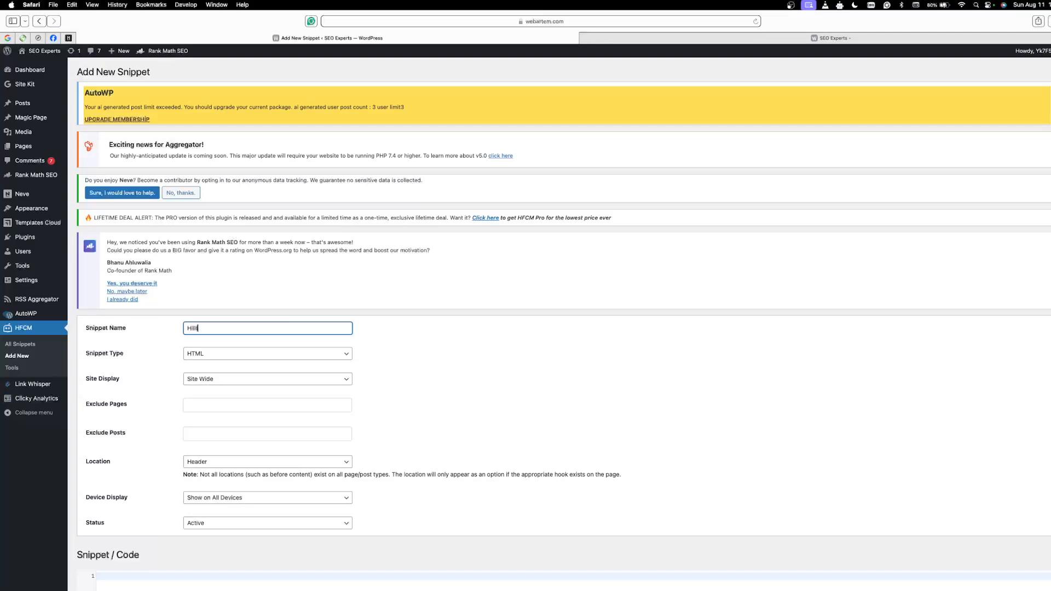
text(Hilltop Ads Verification Snippat)
click(422, 364)
Step: Set the verification snippet's site display to Home Page, keeping HTML as the snippet type
scroll(401, 341, down, 3)
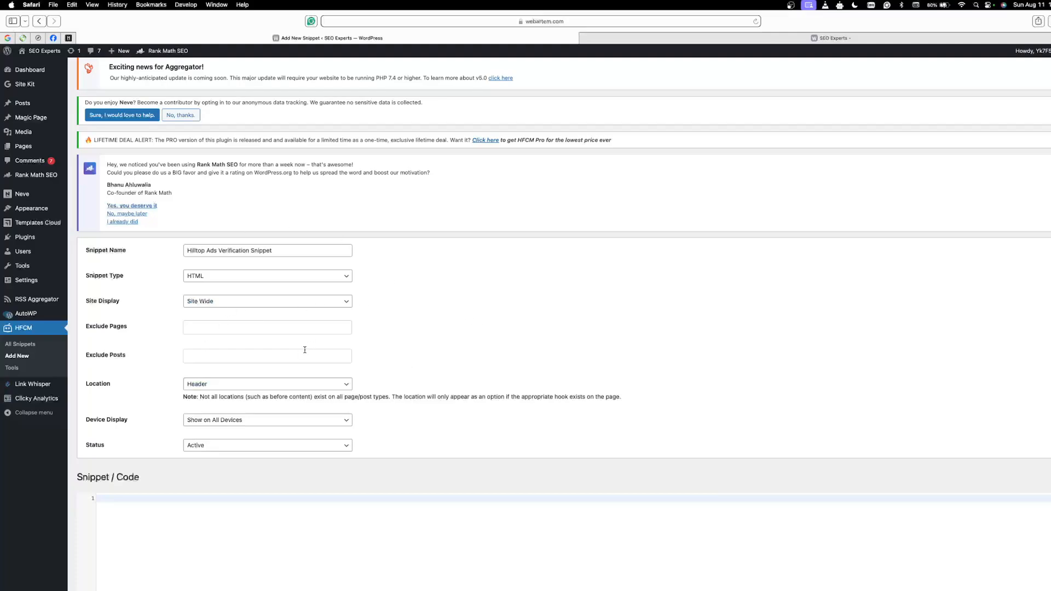
click(212, 302)
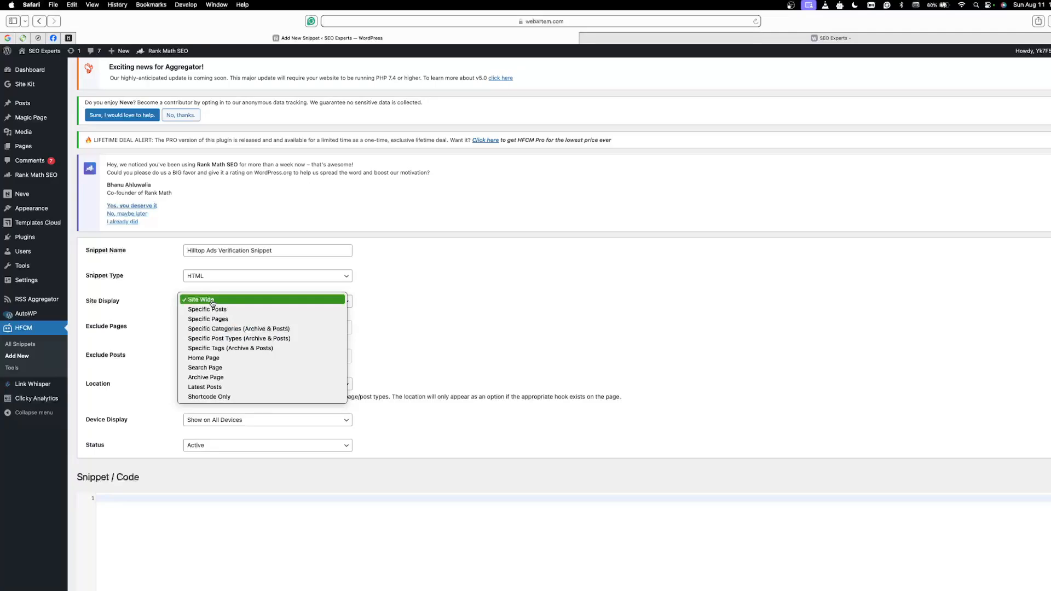
click(173, 293)
click(196, 276)
click(138, 283)
click(214, 276)
click(134, 296)
click(95, 303)
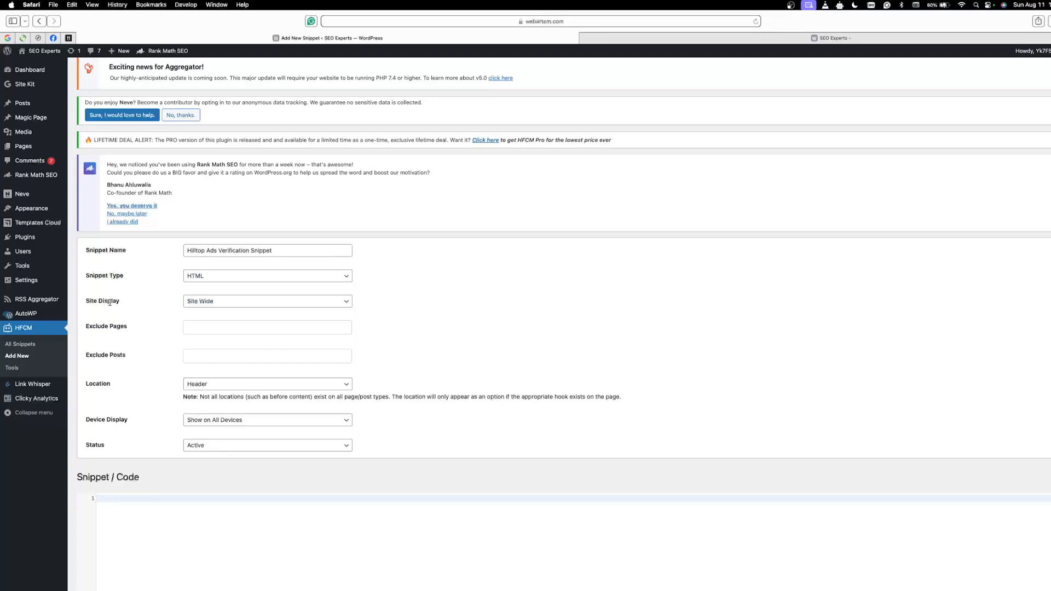
click(207, 302)
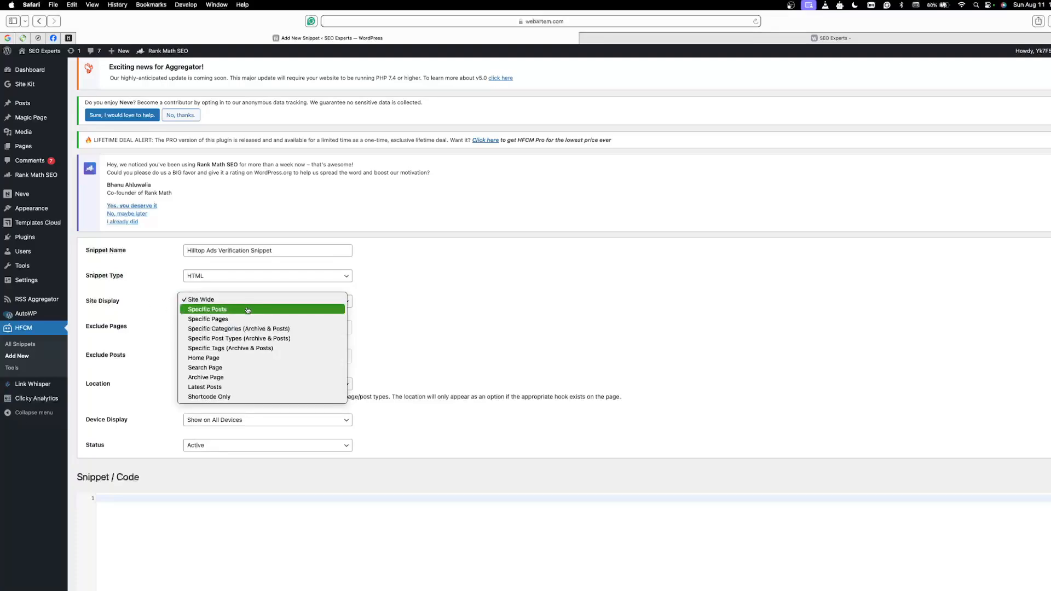
click(226, 360)
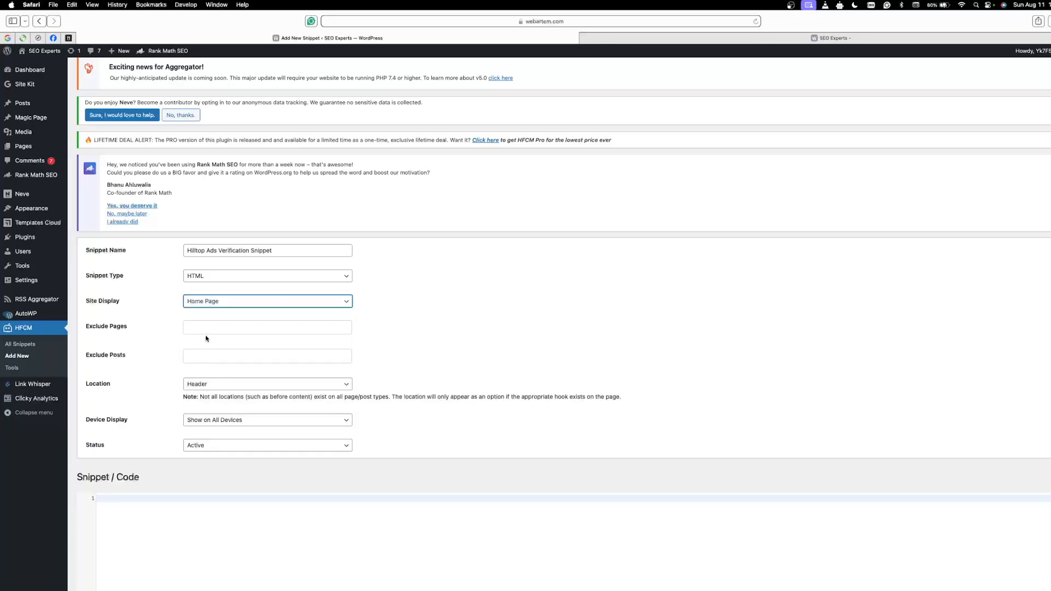
Step: Leave the page and post exclusions empty and choose Header as the snippet's location
scroll(415, 304, down, 1)
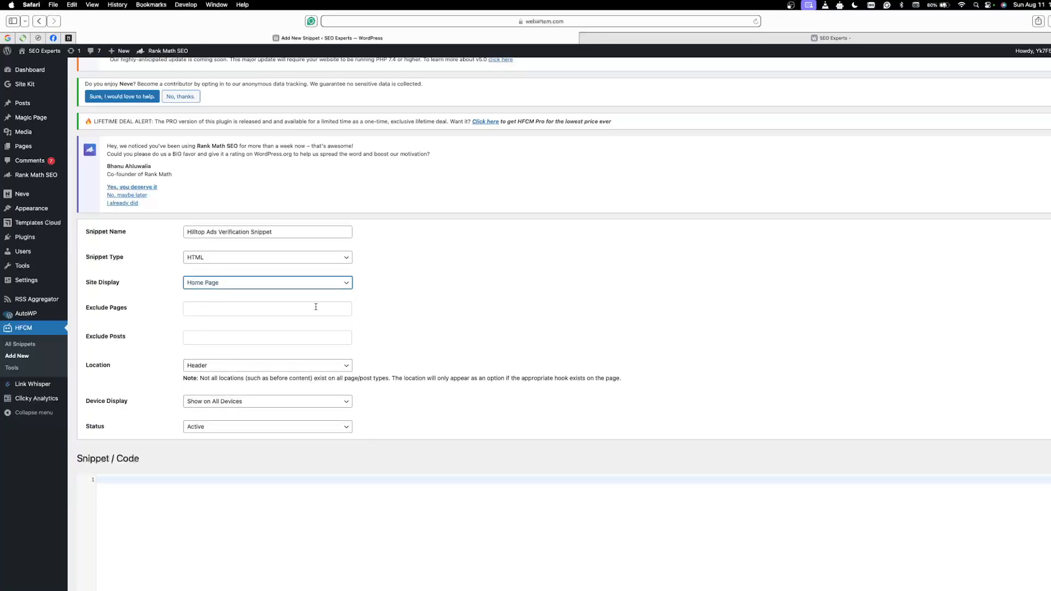
click(229, 310)
click(421, 316)
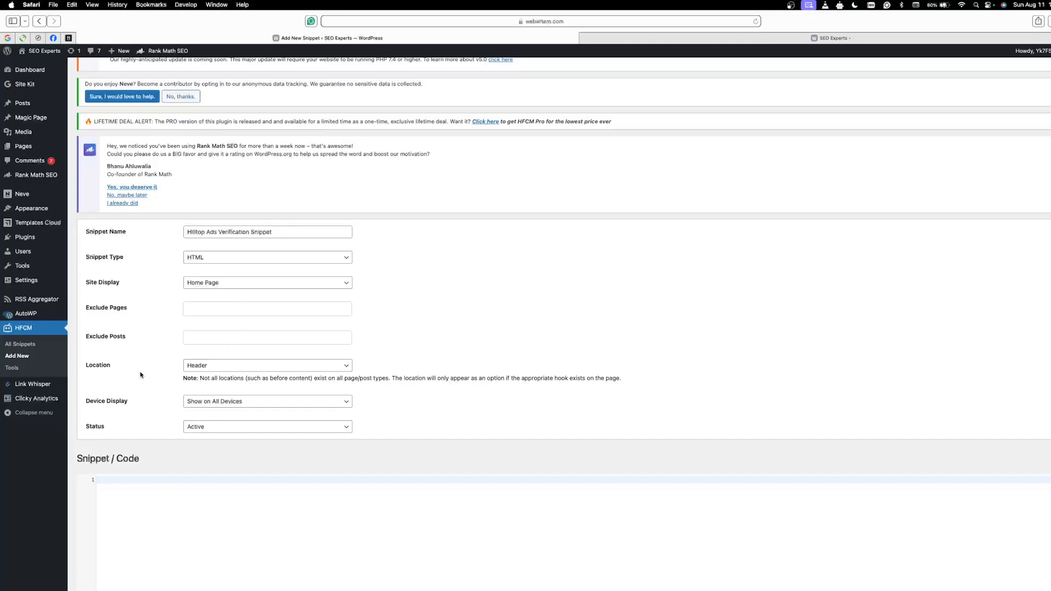
click(200, 366)
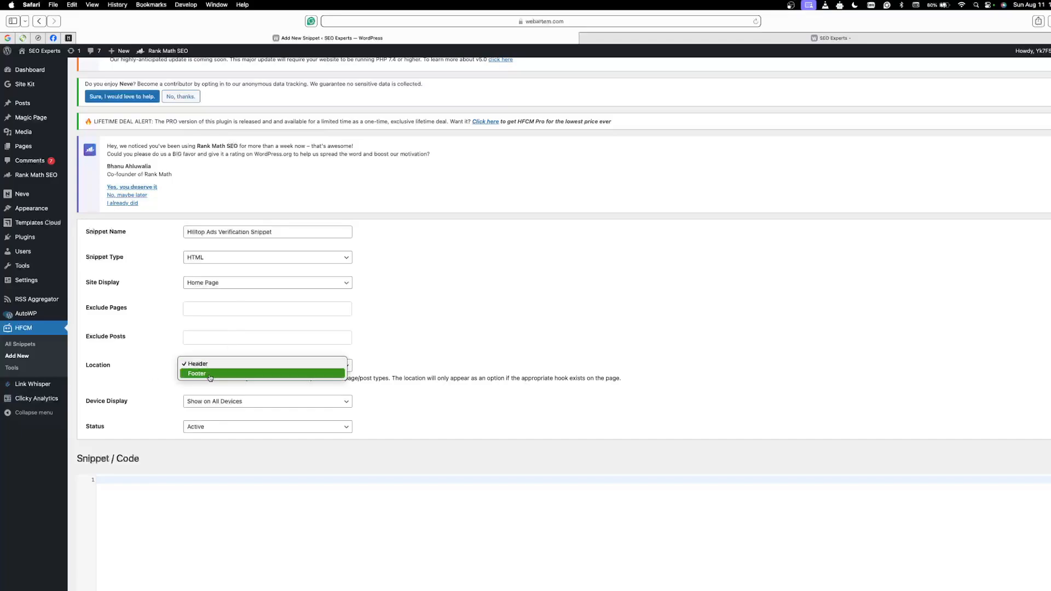
click(211, 365)
scroll(426, 329, down, 3)
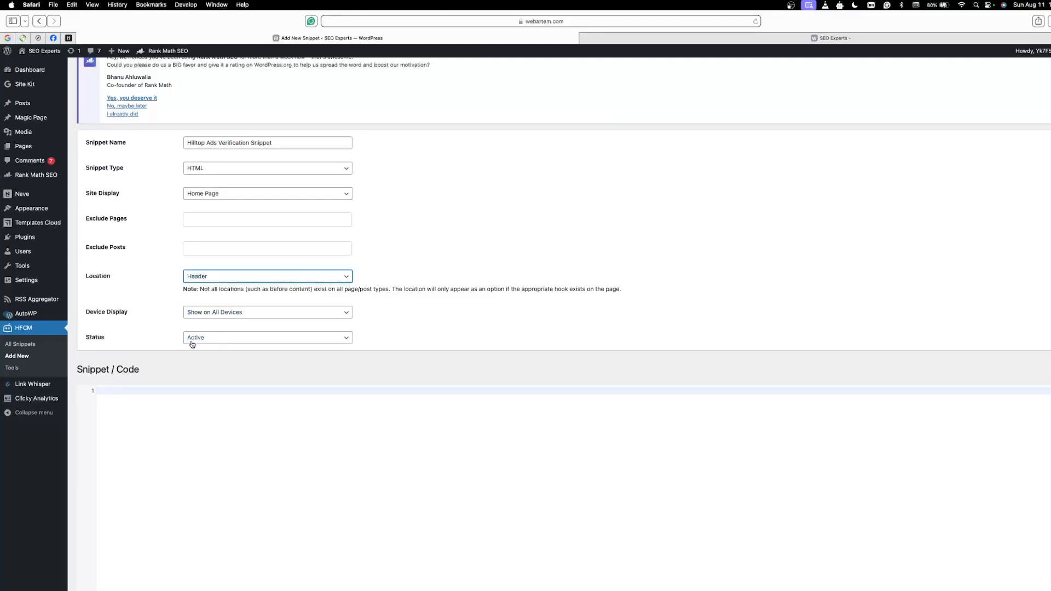
Step: Paste the copied verification meta tag into the snippet's code area and save the snippet
click(150, 389)
text(<meta name="a96e607a8ecb6420bca78a942b2ec79fac33c57d" content="a96e607a8ecb6420bca78a942b2ec79fac33c57d" />)
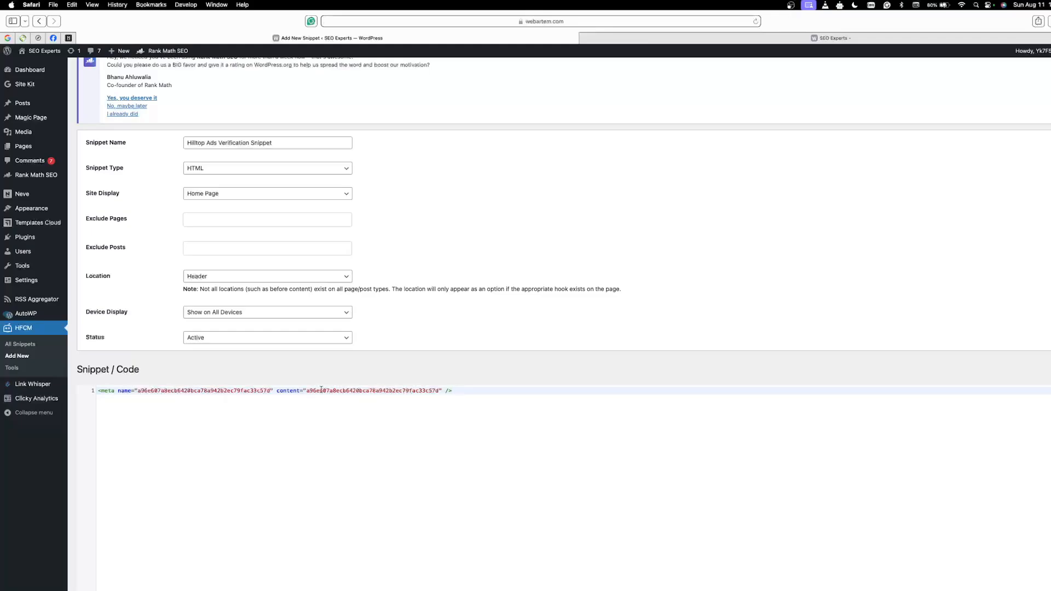
scroll(419, 332, down, 2)
click(88, 574)
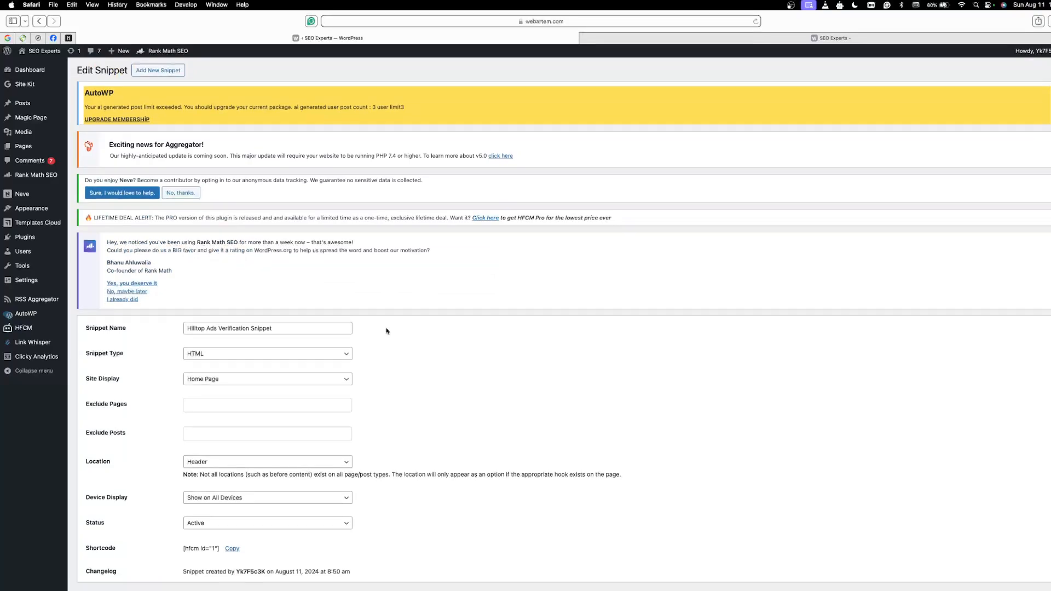
Step: Open the list of all HFCM snippets and check the on/off status of the Hilltop Ads Verification Snippet
scroll(386, 329, down, 5)
scroll(200, 458, up, 5)
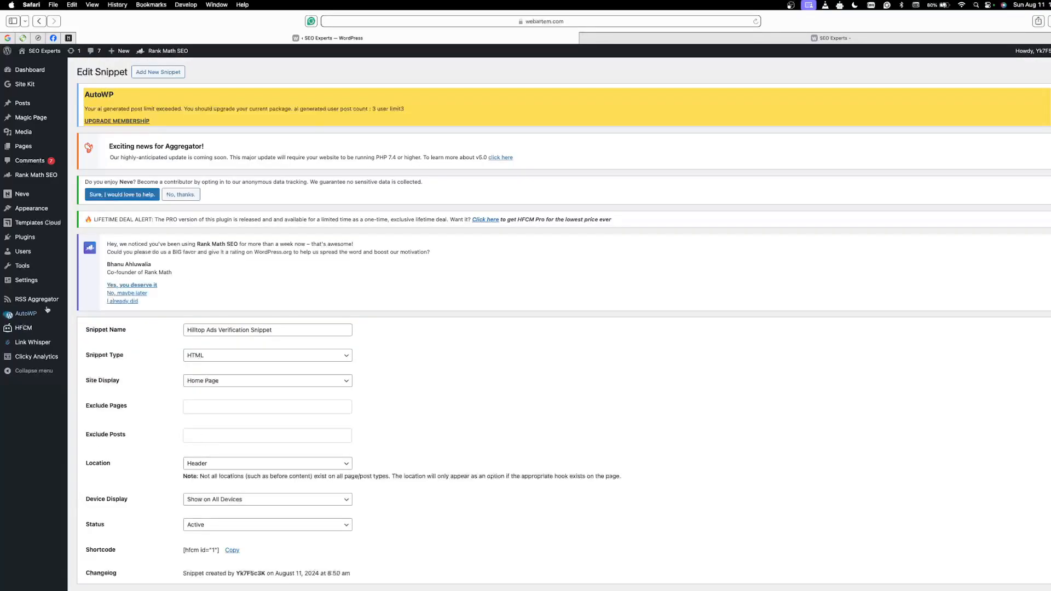
click(23, 329)
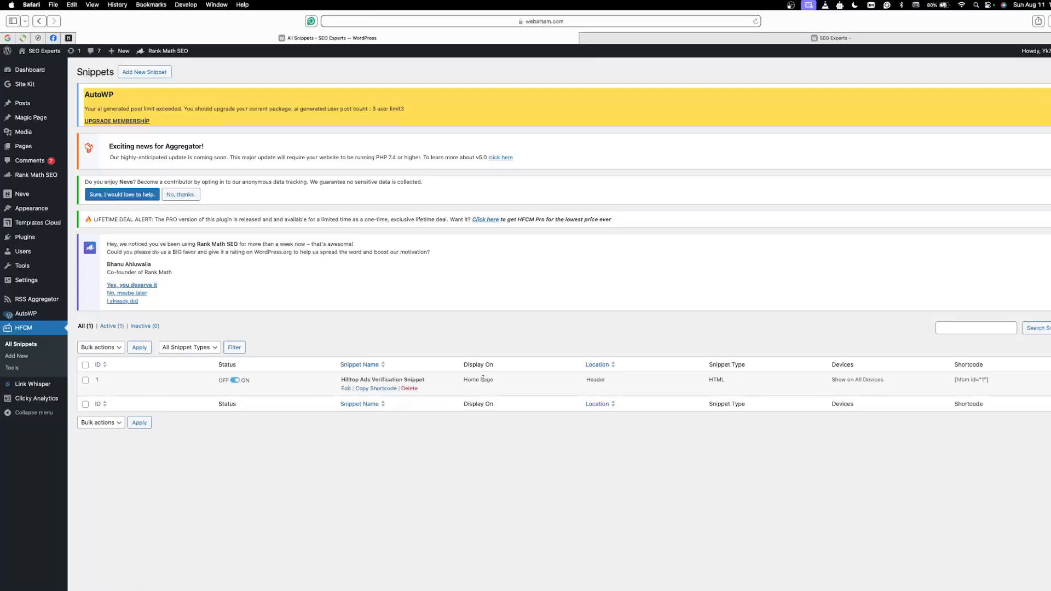
click(234, 380)
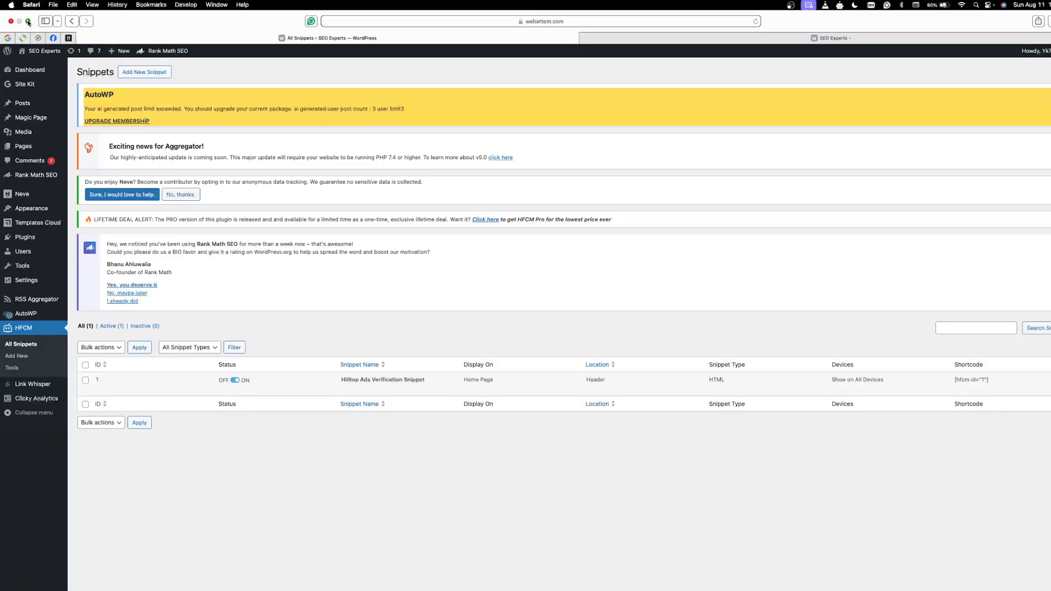
Step: Switch to the HilltopAds site management page in Chrome and run the ownership verification for webartem.com
click(28, 22)
click(520, 578)
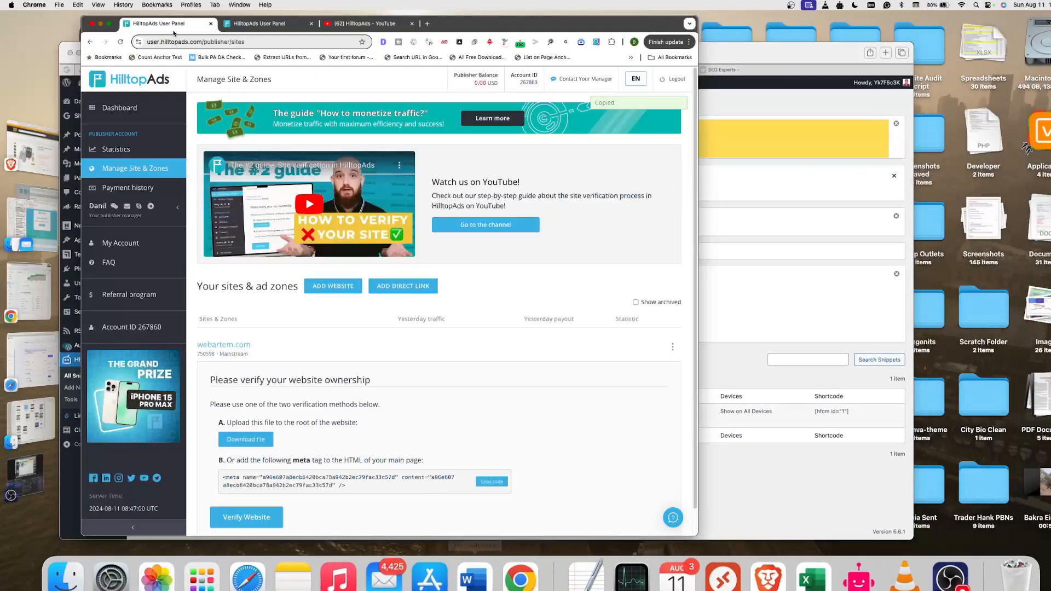
click(109, 23)
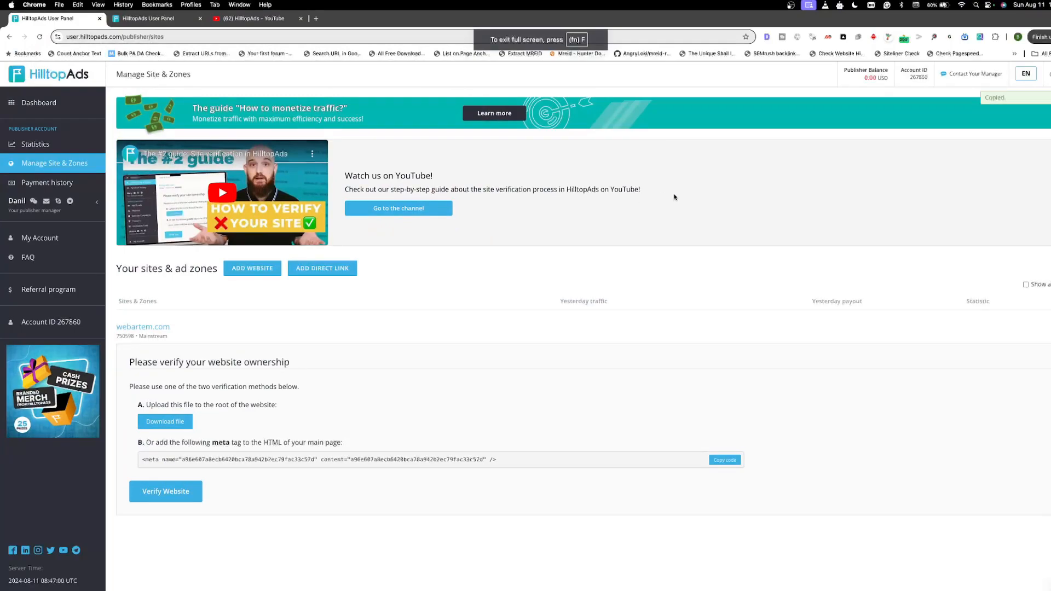
click(180, 491)
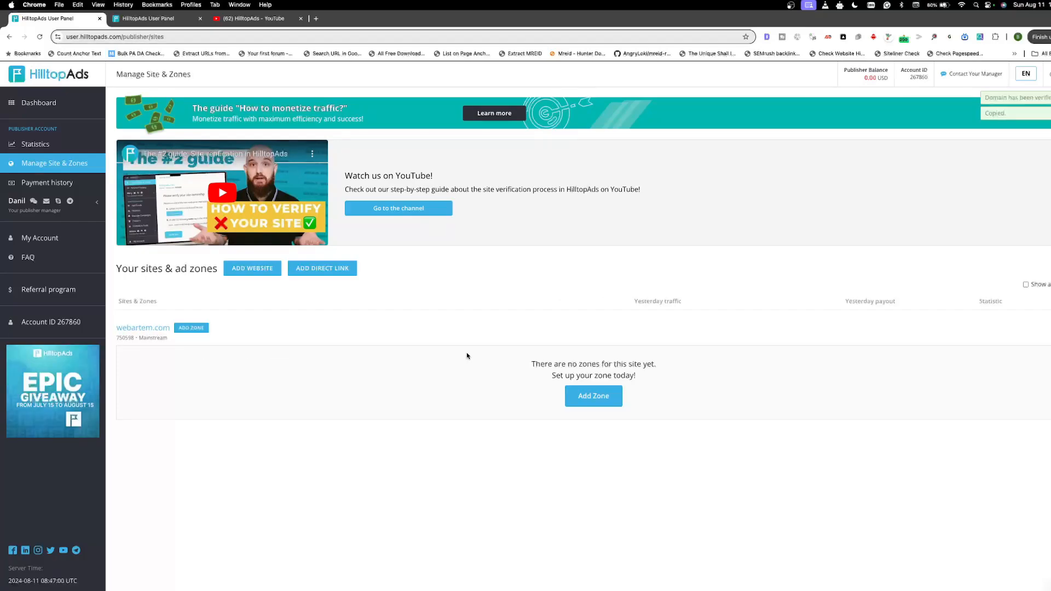
Step: Check the ID and category of webartem.com in the sites list and view the account's payment history
drag(117, 338, 134, 338)
click(127, 340)
click(25, 184)
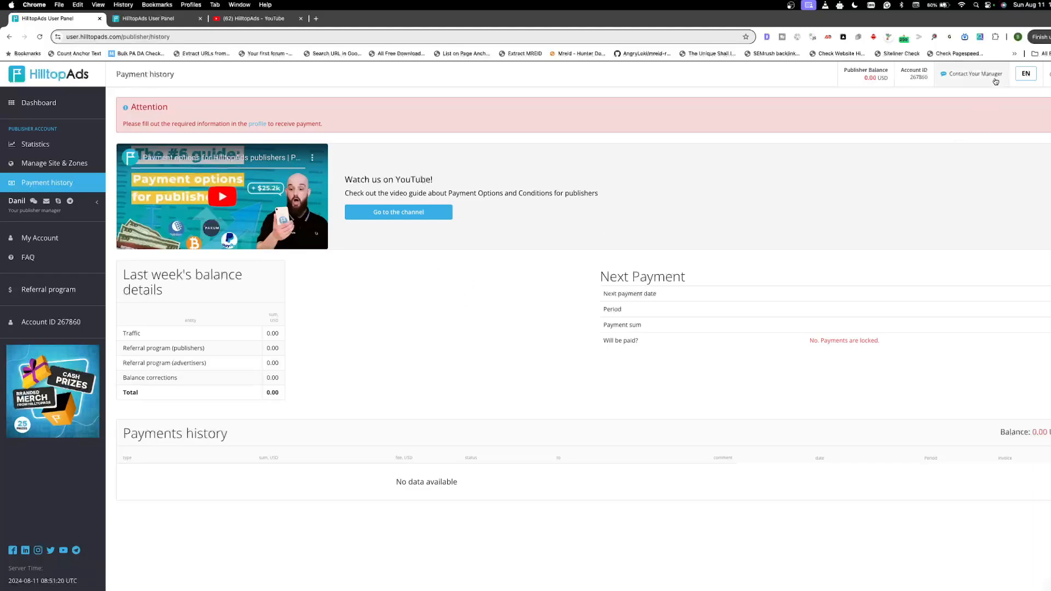
Step: In the account profile, move the surname from the Name field to the Last name field and update the profile
click(36, 239)
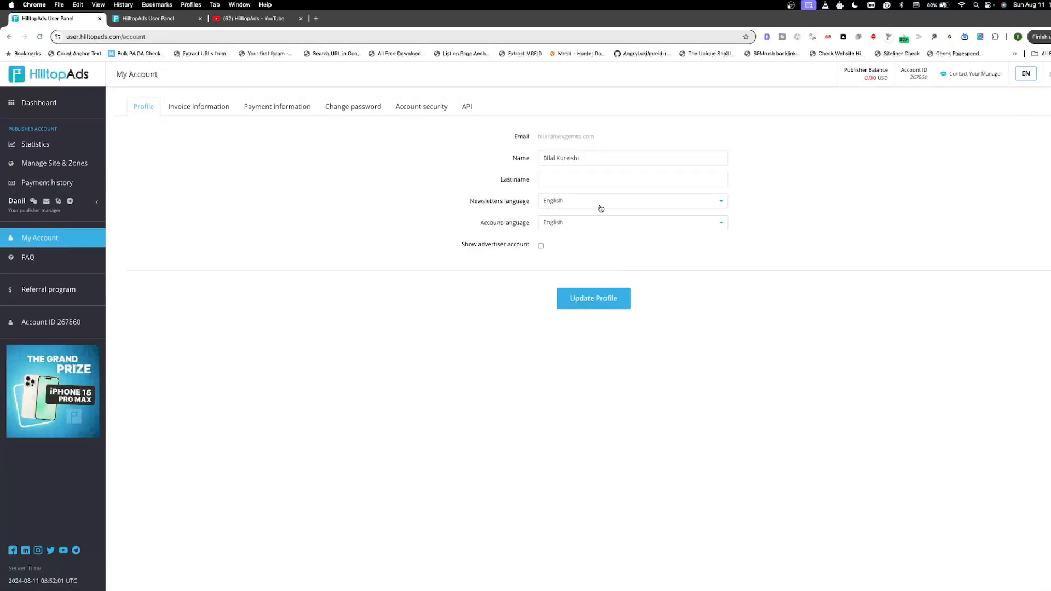
click(580, 158)
double_click(570, 159)
key(super+c)
right_click(567, 159)
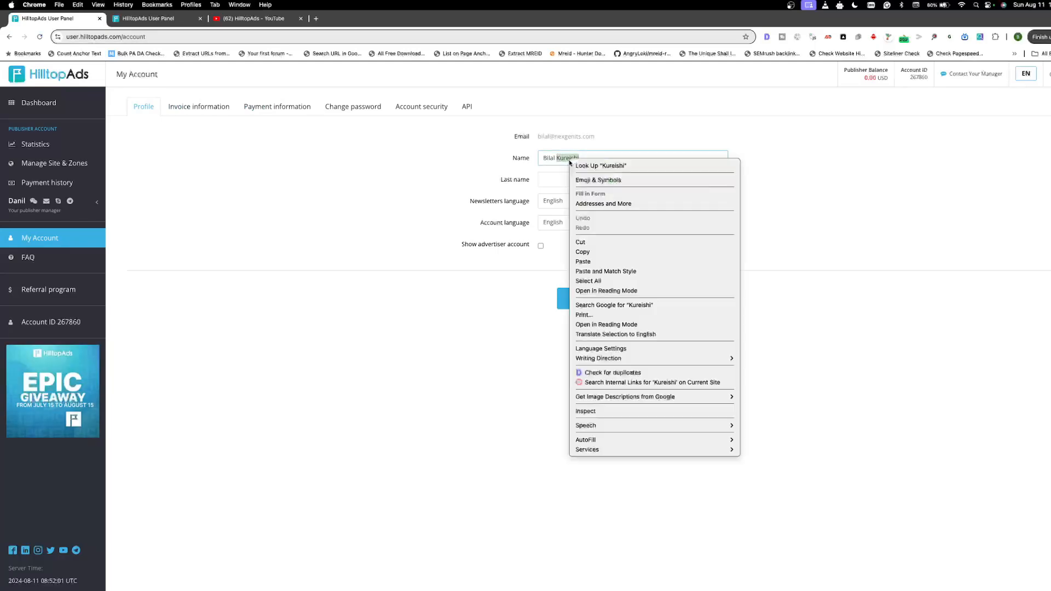
click(590, 241)
click(551, 174)
right_click(550, 174)
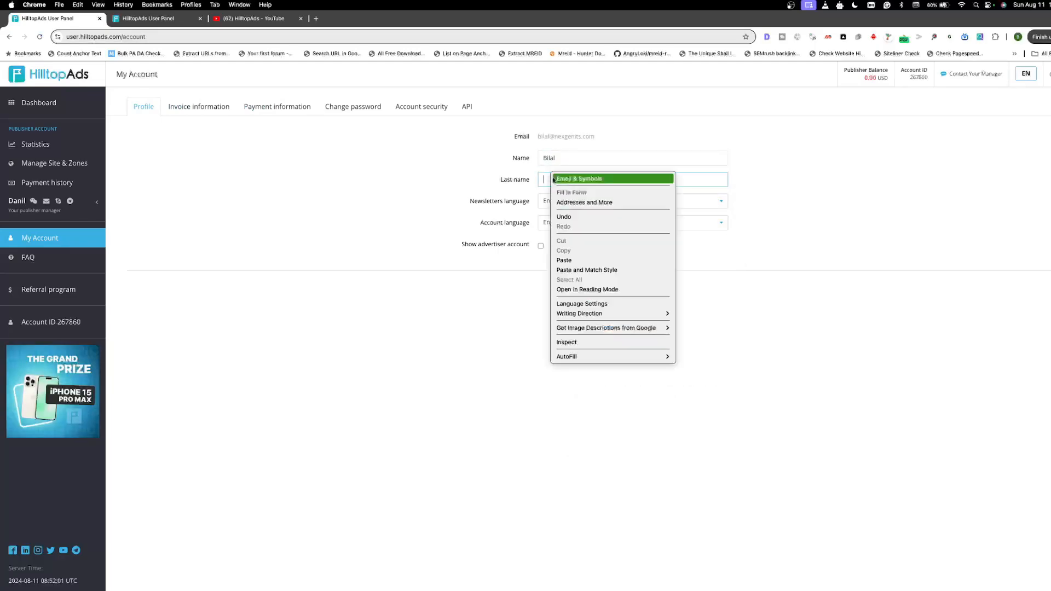
click(568, 257)
click(408, 239)
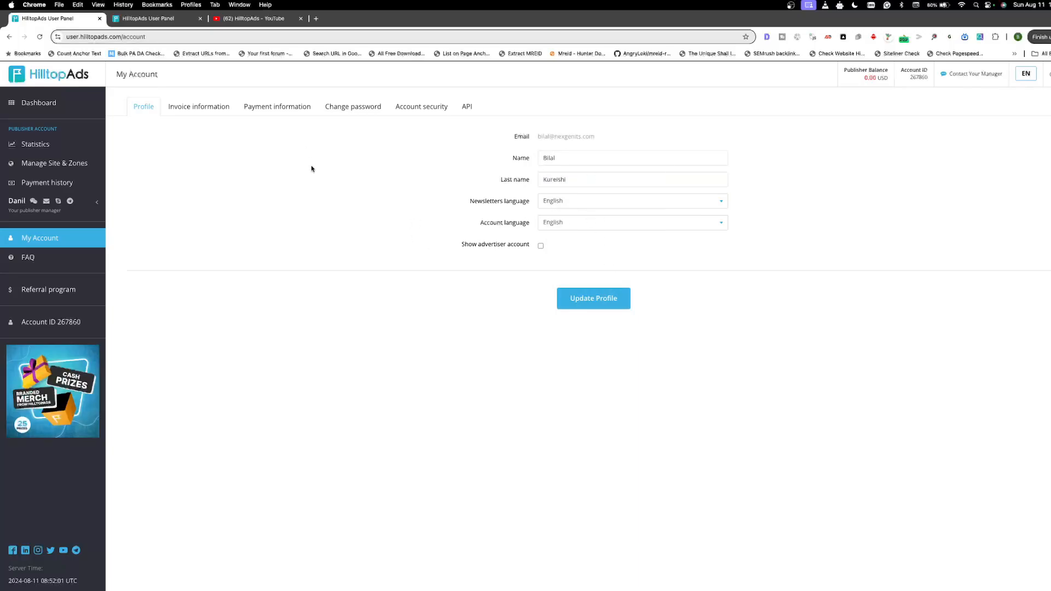
drag(538, 137, 631, 138)
click(573, 138)
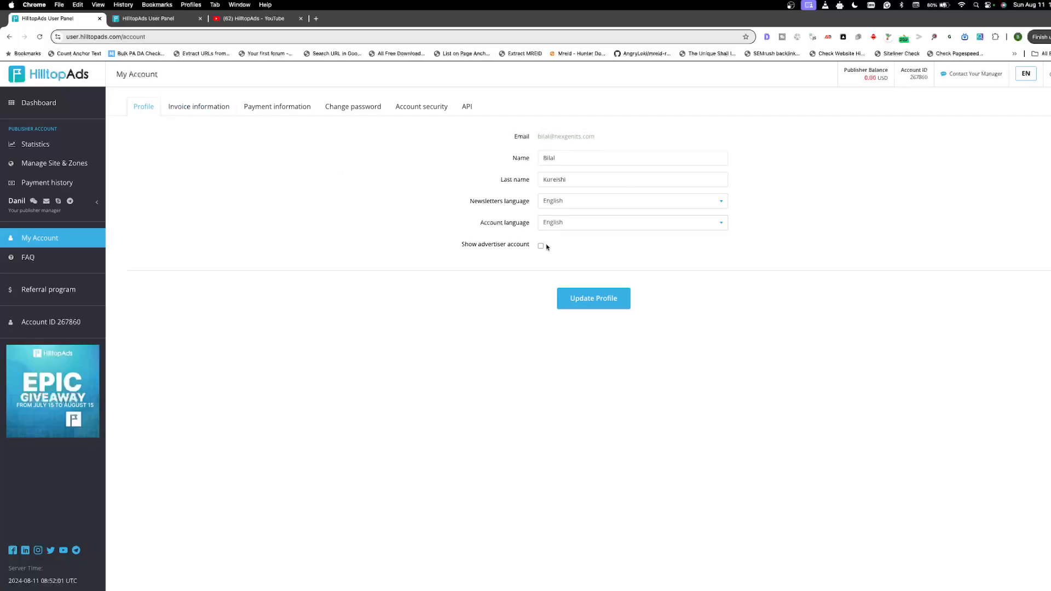
click(586, 299)
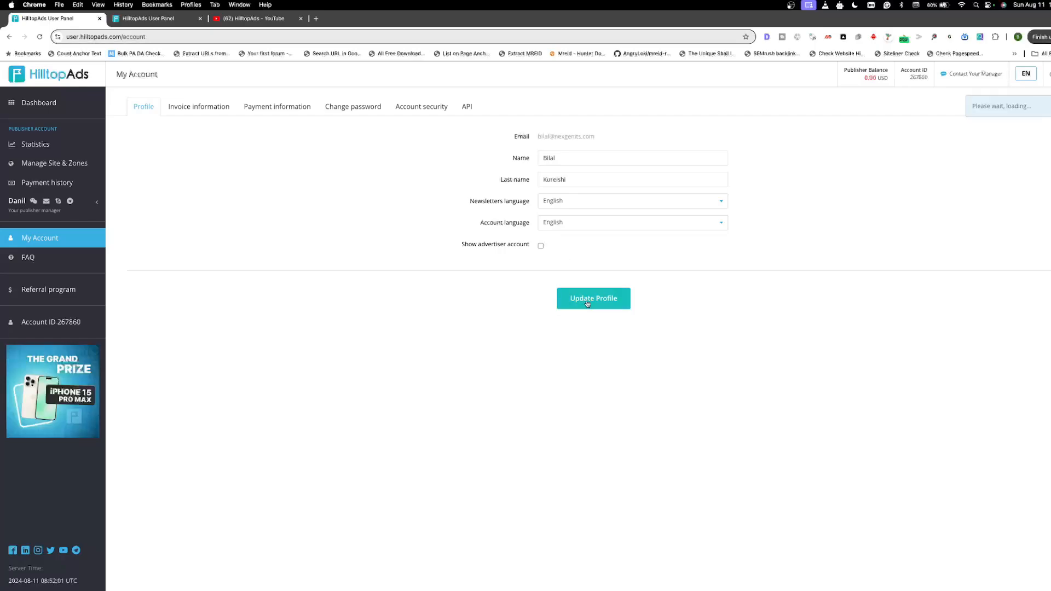
Step: Set the fiscal status to Individual in the account's invoice information
click(196, 109)
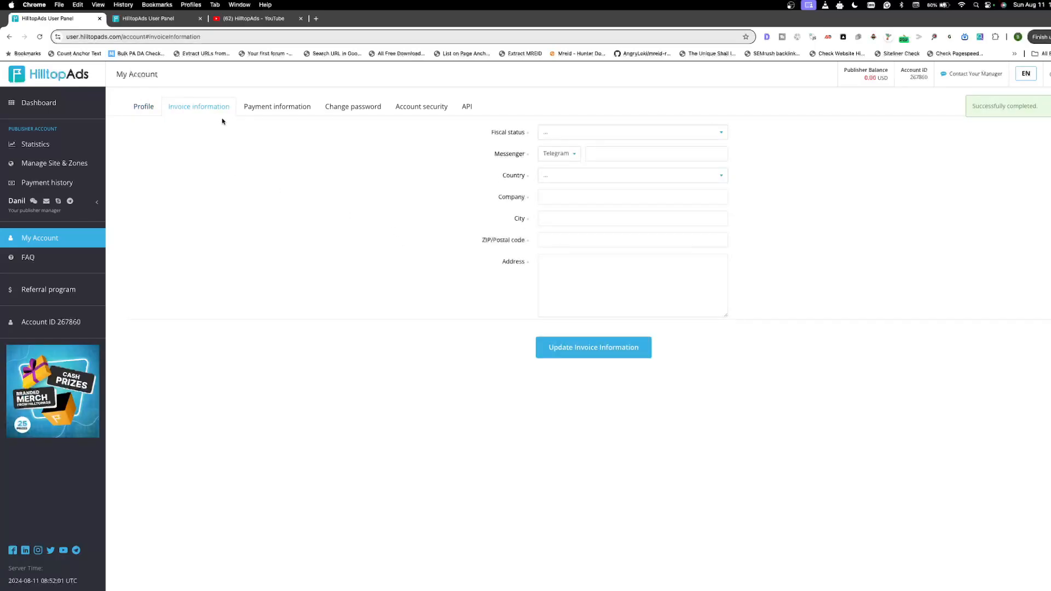
click(572, 137)
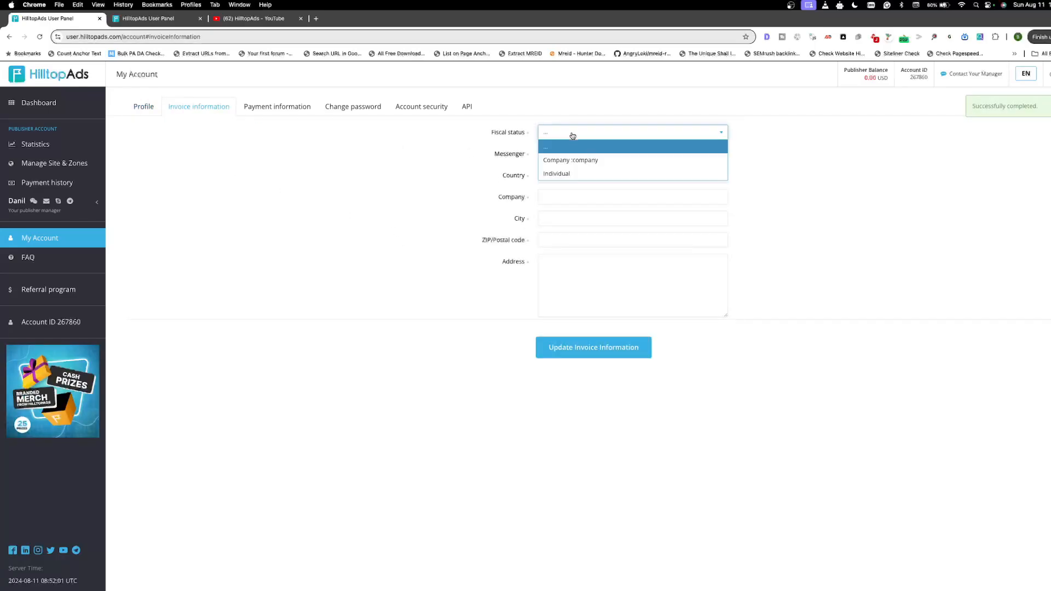
click(588, 162)
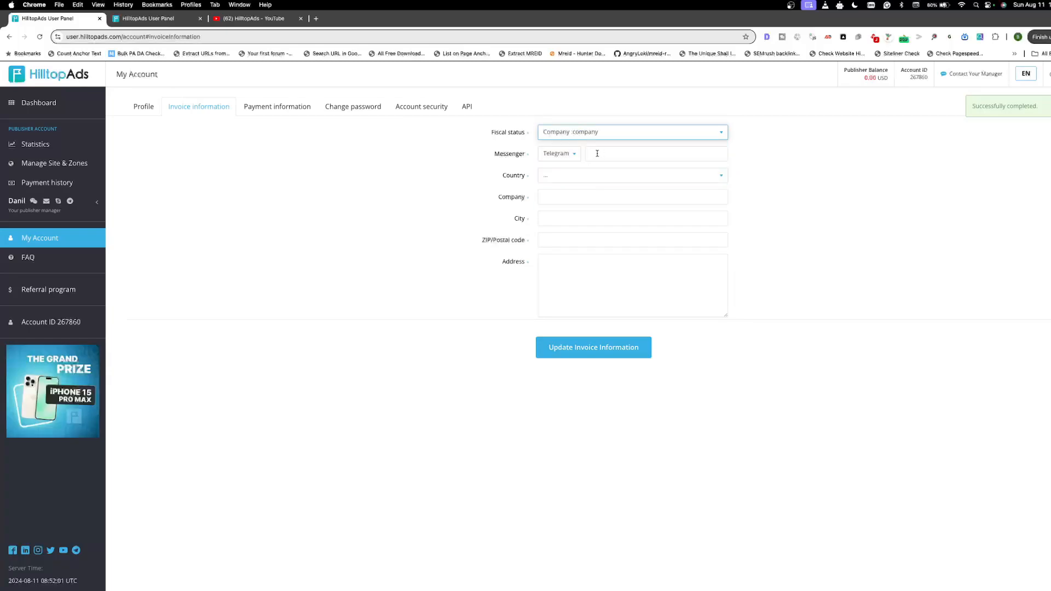
click(599, 133)
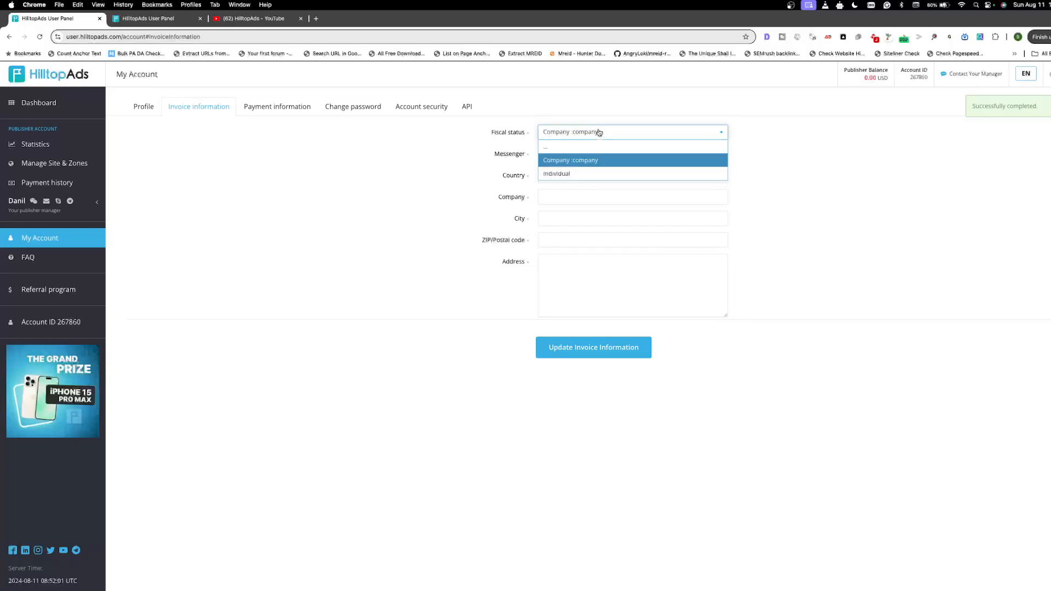
click(567, 174)
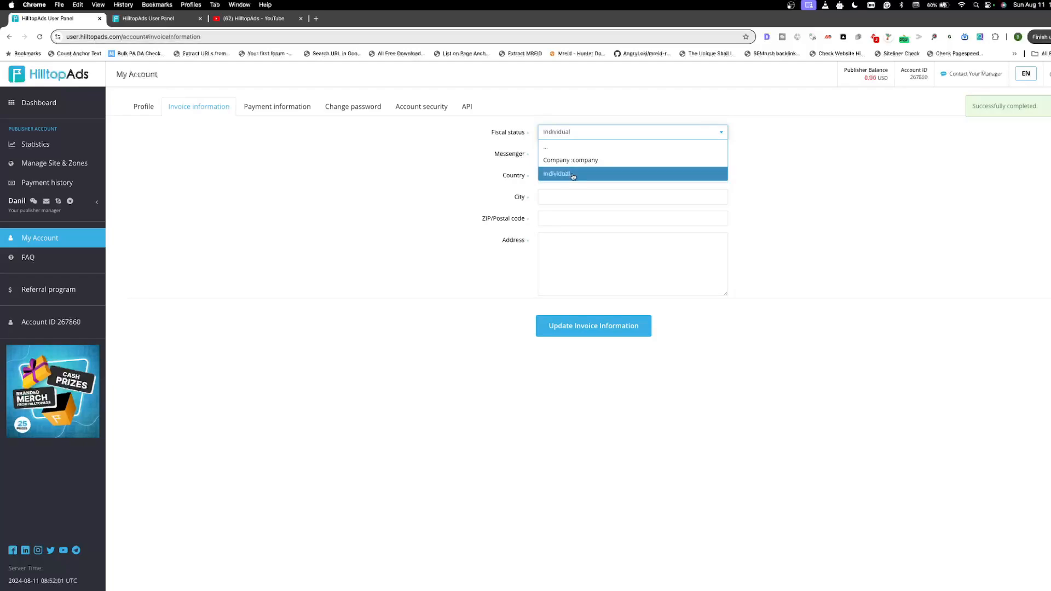
click(574, 175)
click(570, 137)
click(545, 174)
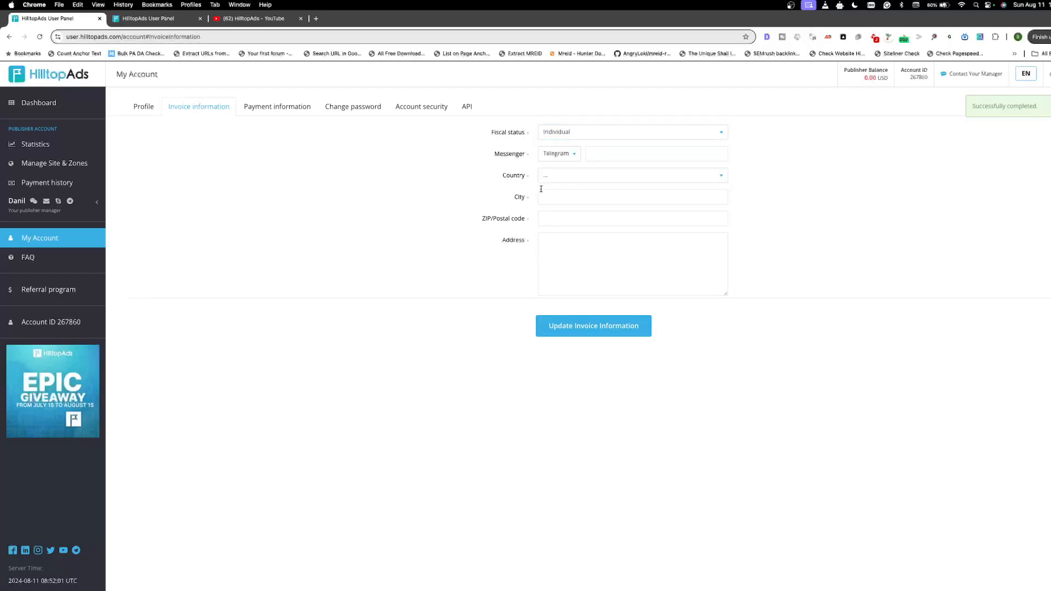
Step: Examine the country, messenger, address and city fields of the invoice information
click(581, 181)
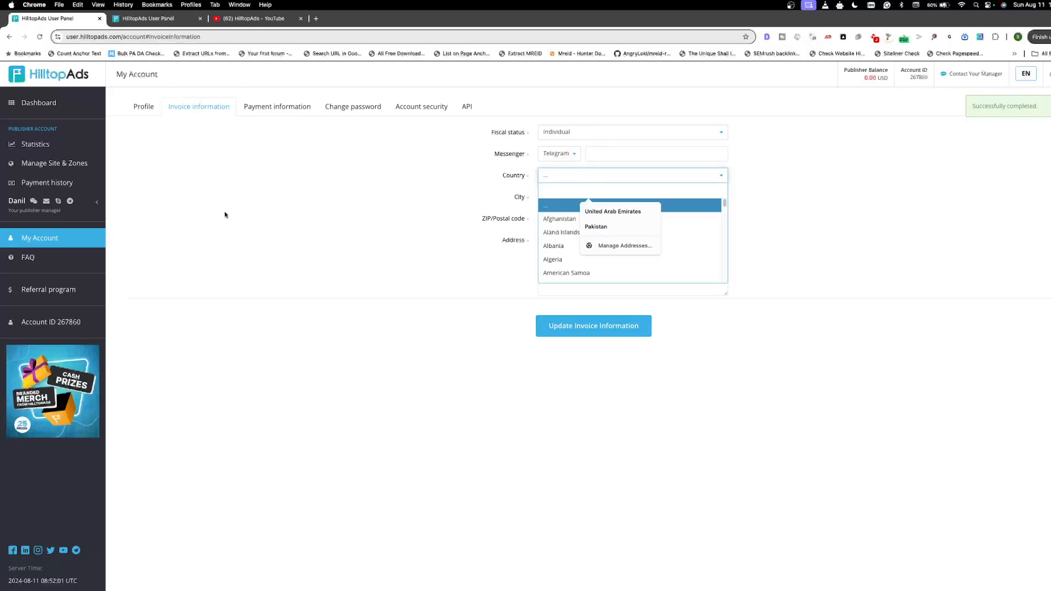
click(143, 106)
click(196, 109)
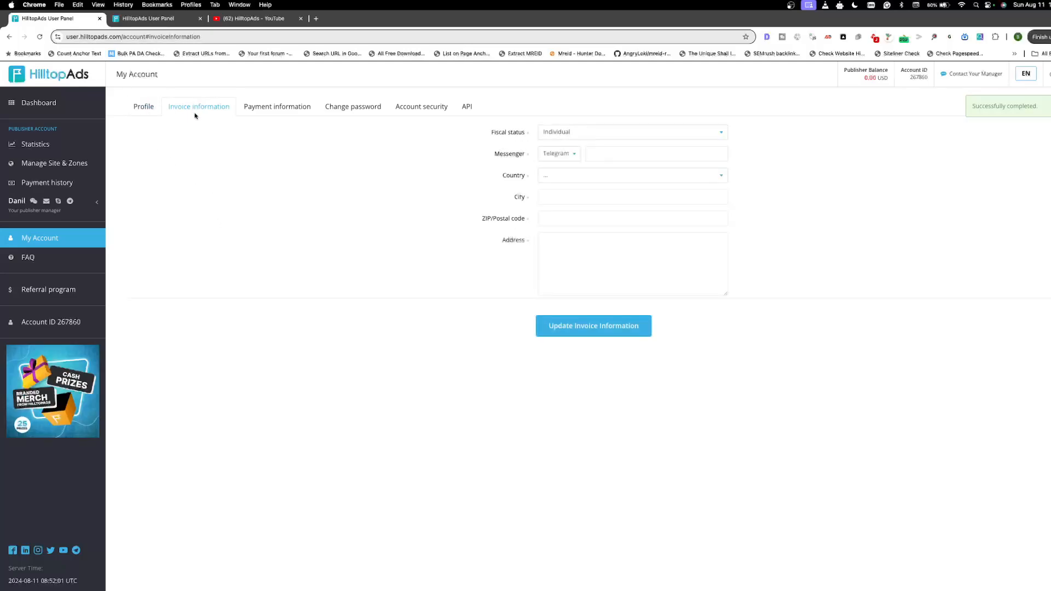
click(577, 156)
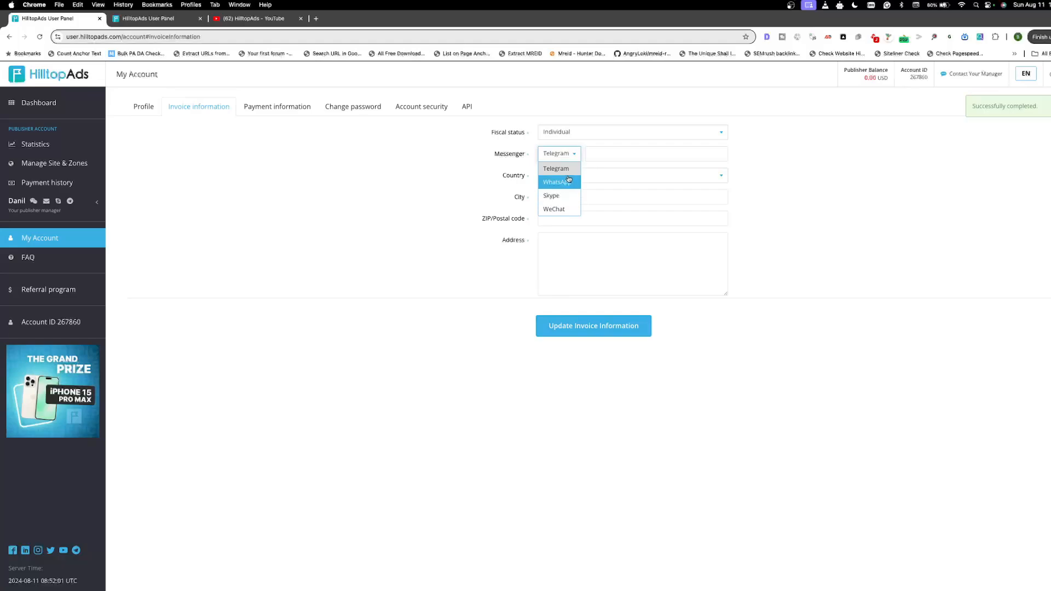
click(585, 235)
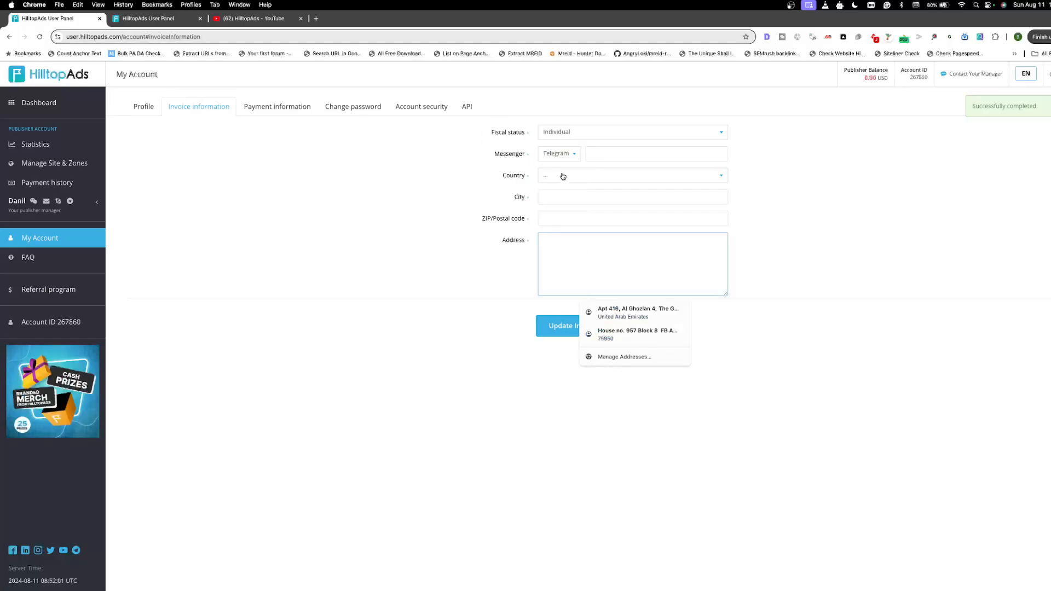
click(564, 196)
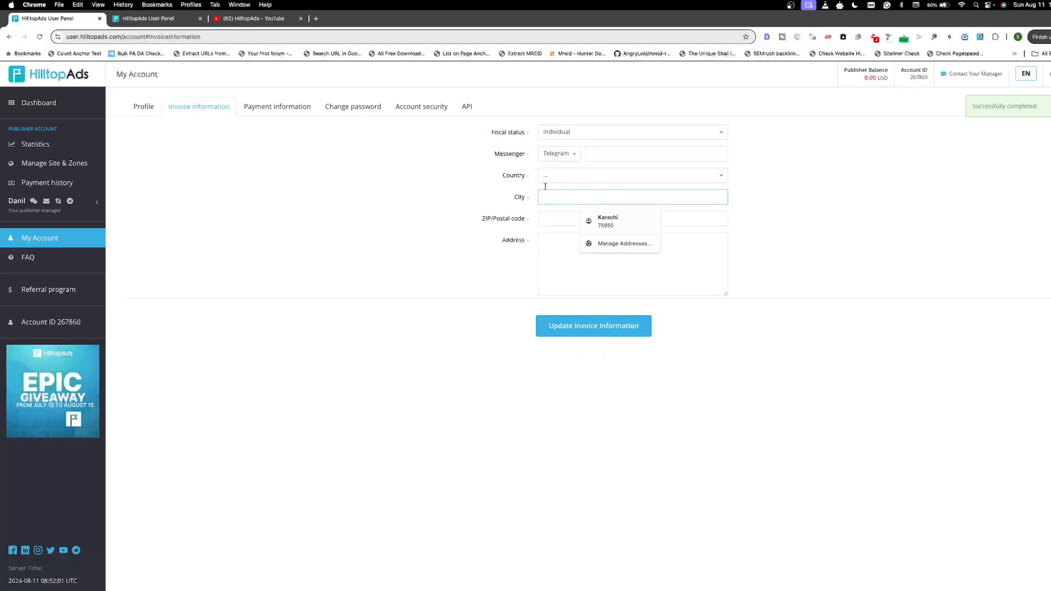
Step: Open the account's payment information and review the list of available payment systems
click(283, 108)
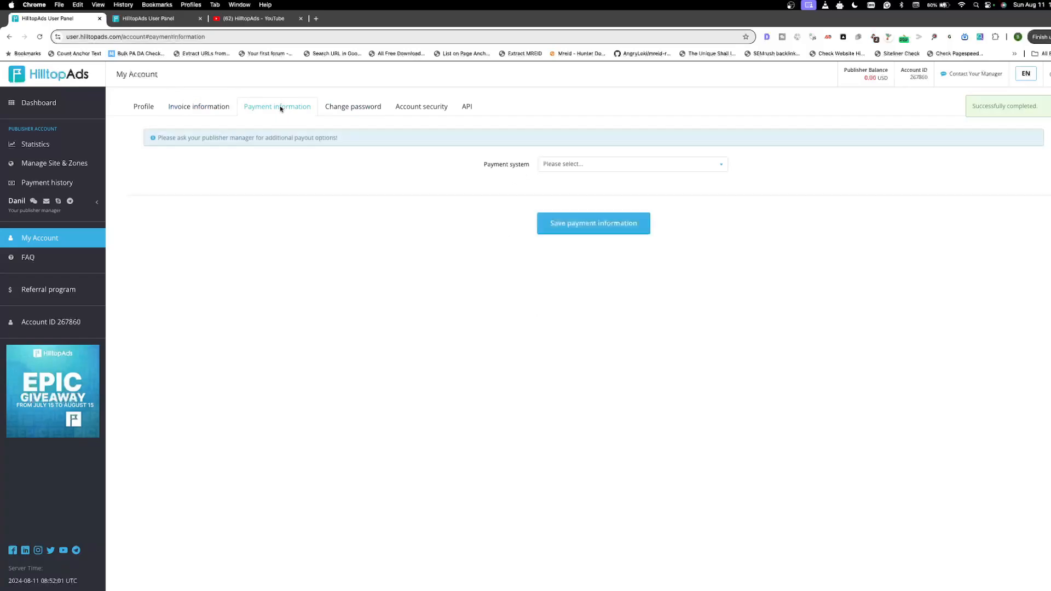
click(581, 165)
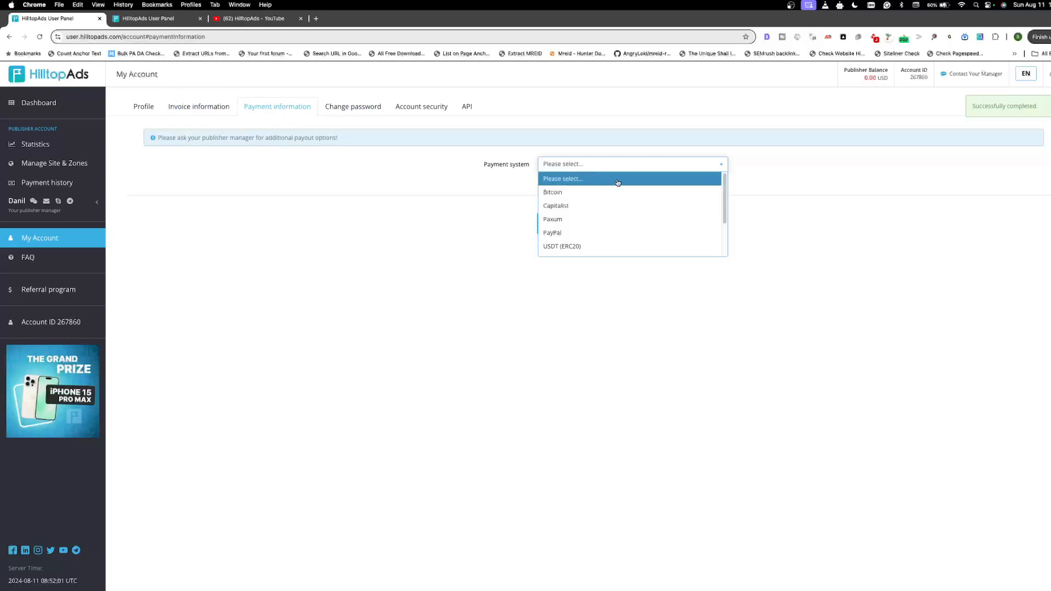
scroll(619, 189, down, 1)
scroll(618, 189, down, 1)
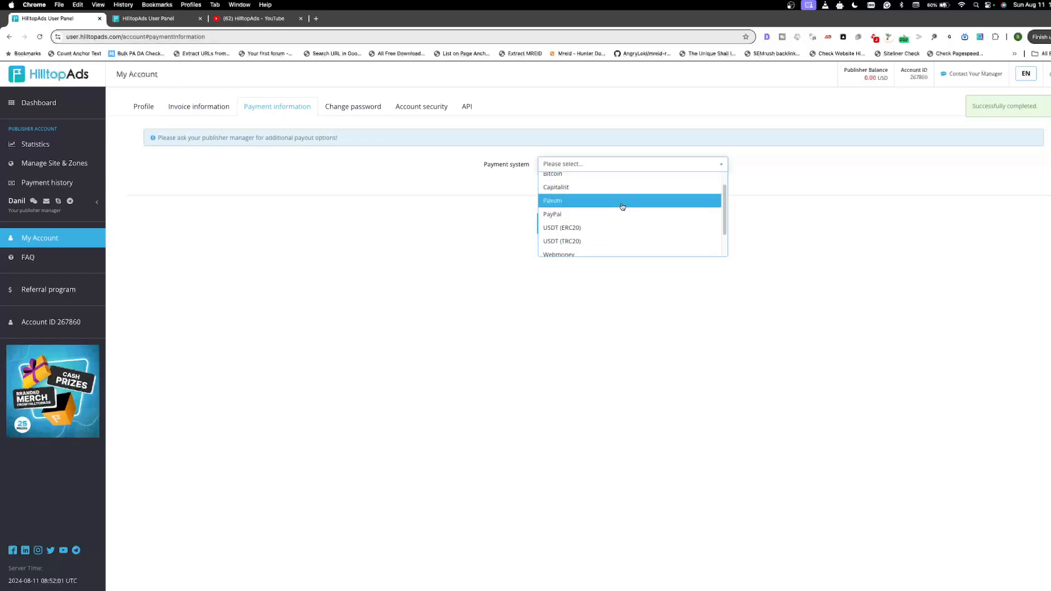
scroll(622, 205, up, 2)
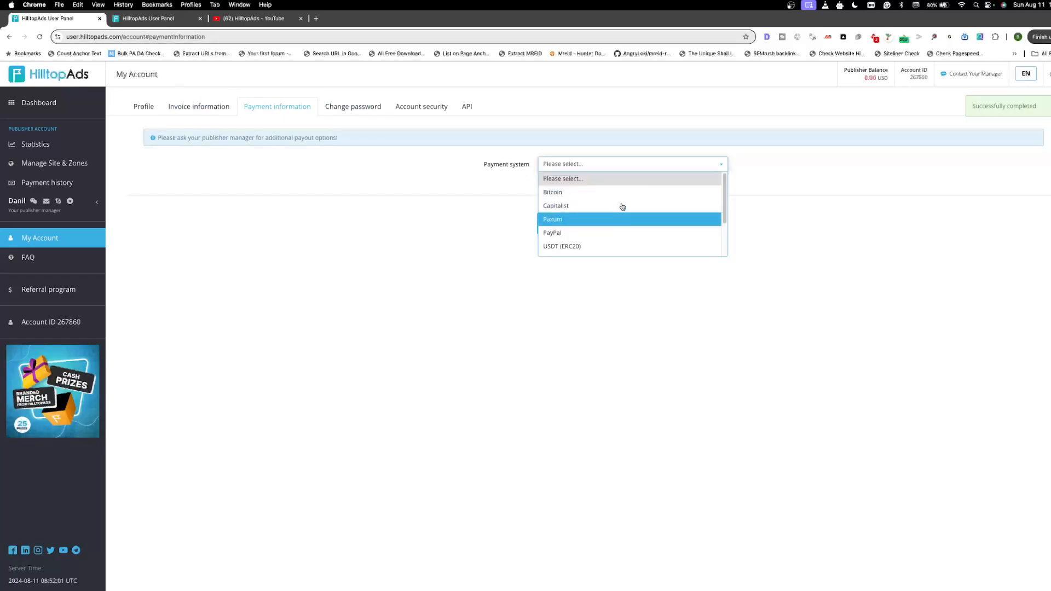
Step: Select Bitcoin as the payment system and check its address and minimum payout fields
click(572, 194)
drag(481, 189, 545, 184)
double_click(554, 209)
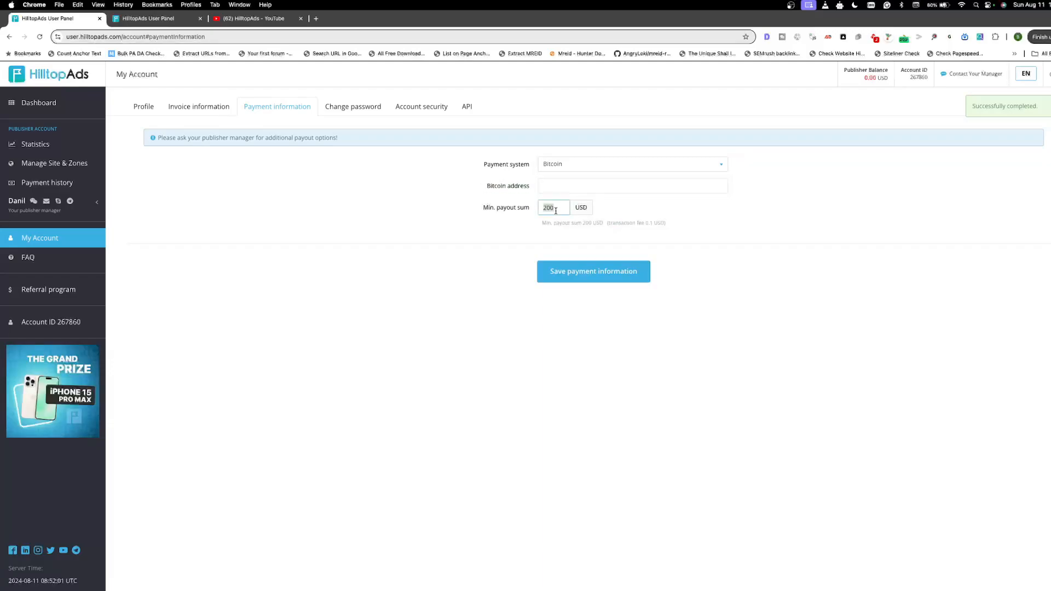
double_click(556, 209)
click(680, 200)
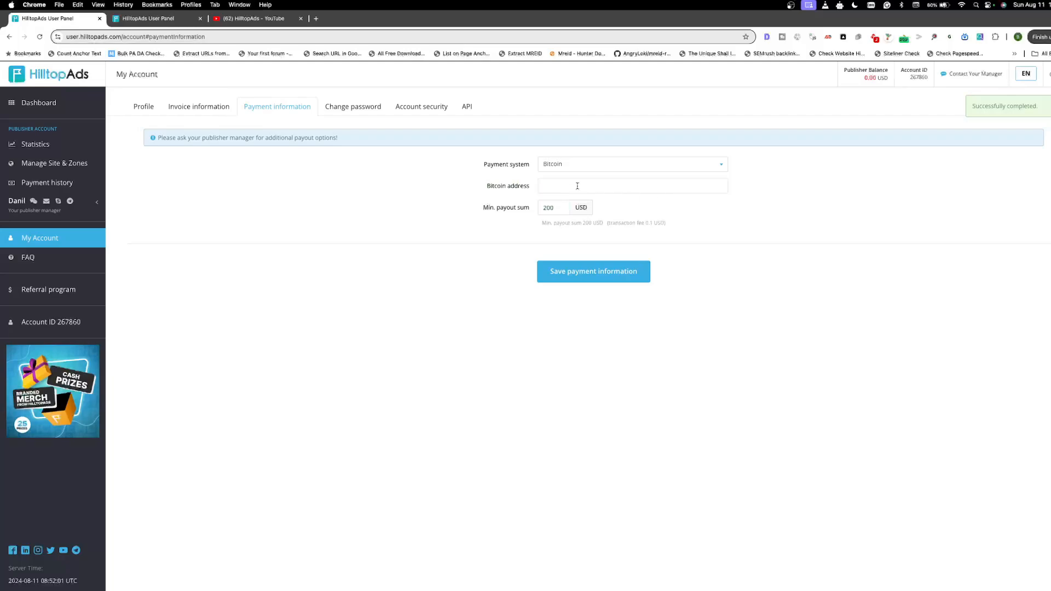
Step: Try a minimum payout sum of 20 USD for the Bitcoin payment system
double_click(547, 211)
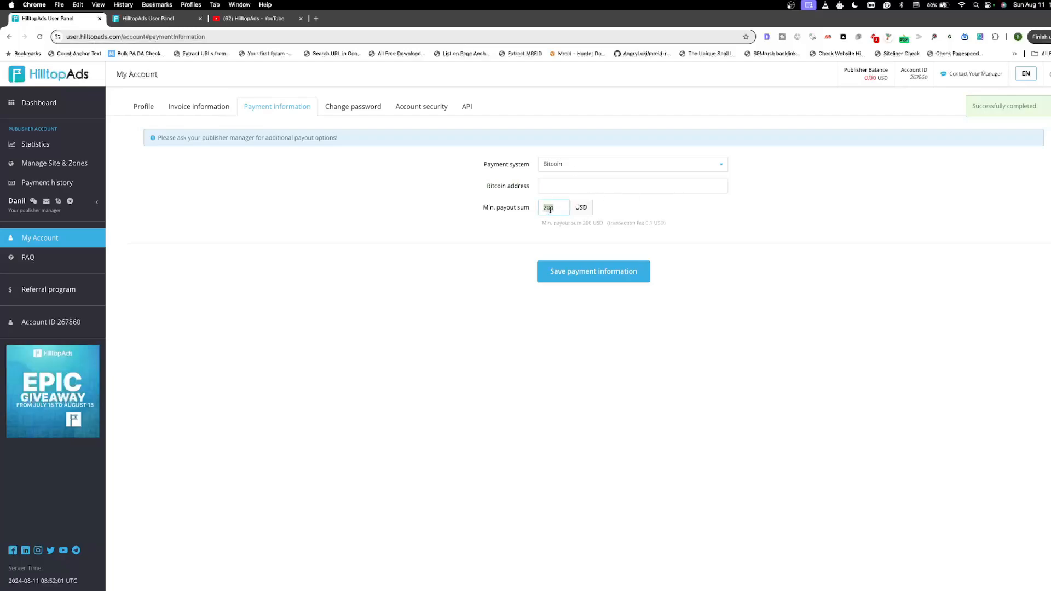
text(20)
click(711, 213)
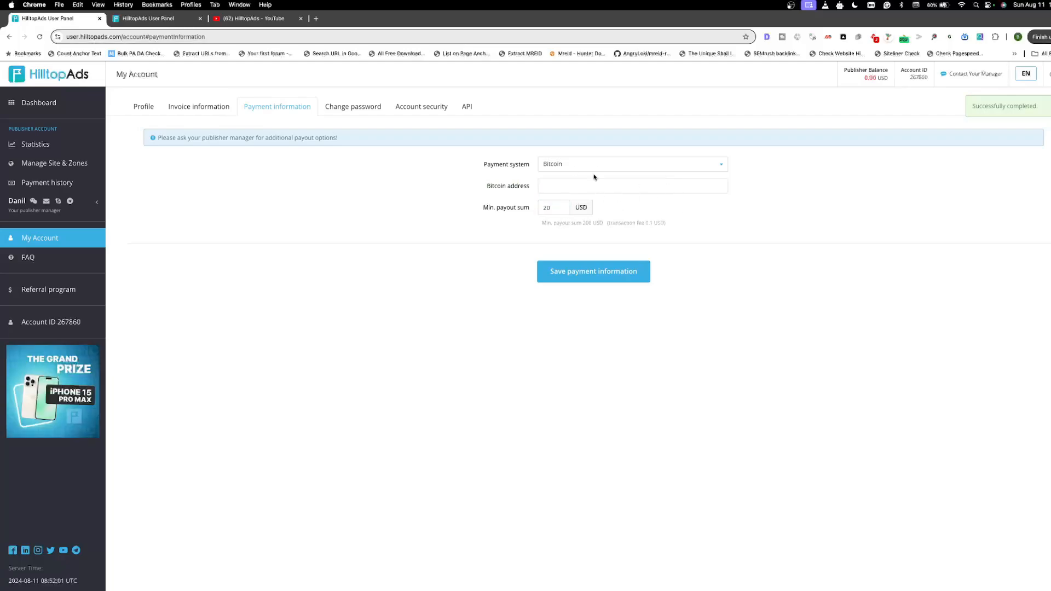
Step: Check Bitcoin's minimum payout in the FAQ and set the minimum payout sum to 200 USD
click(151, 22)
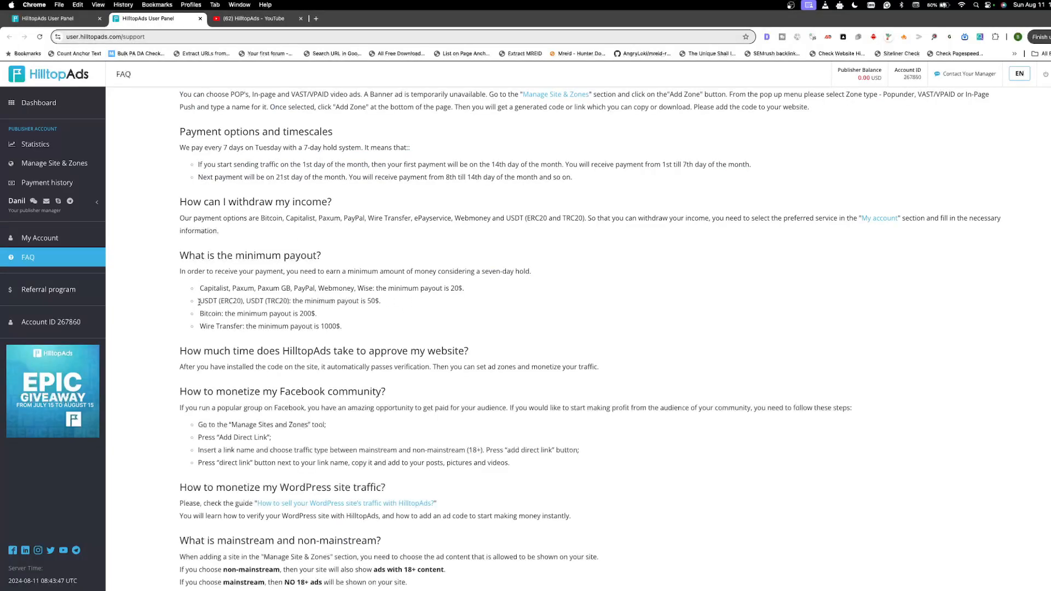
drag(205, 314, 331, 319)
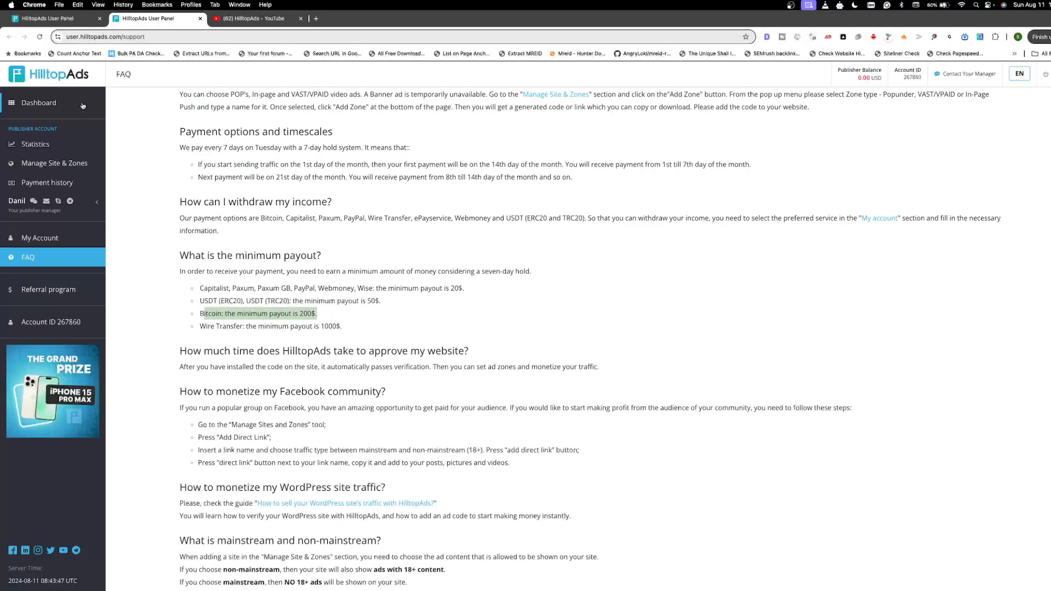
click(47, 19)
click(554, 208)
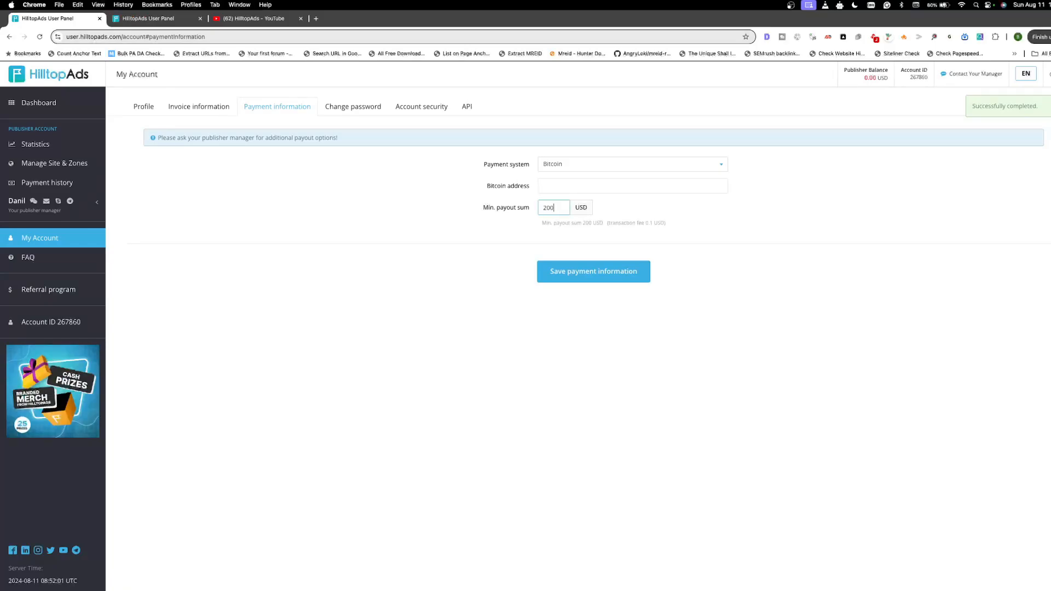
Step: Select PayPal as the payment system and compare its minimum payout sum with the FAQ's minimum payout section
click(588, 160)
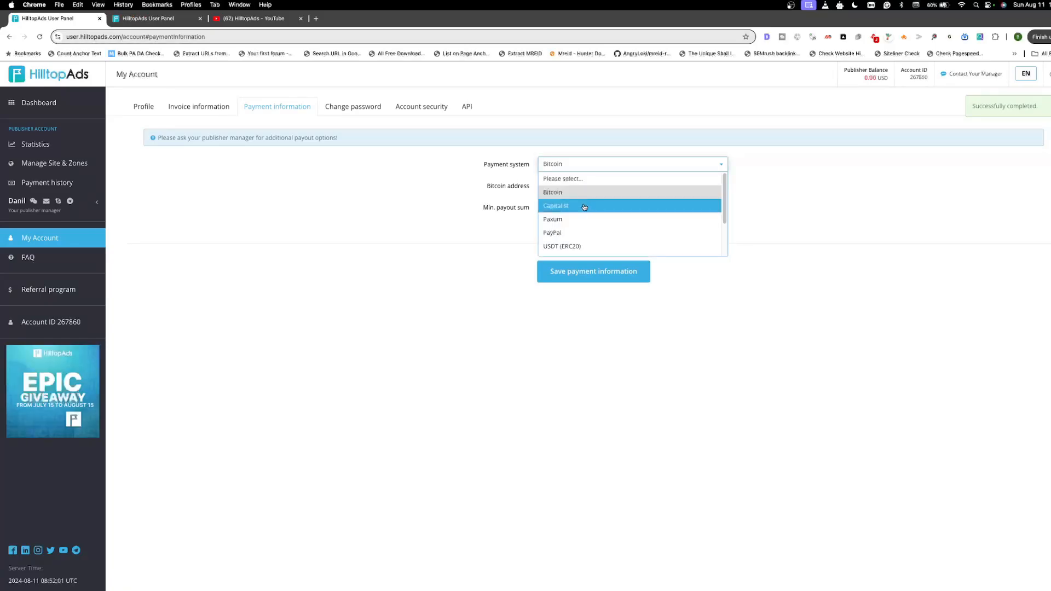
click(568, 232)
click(148, 18)
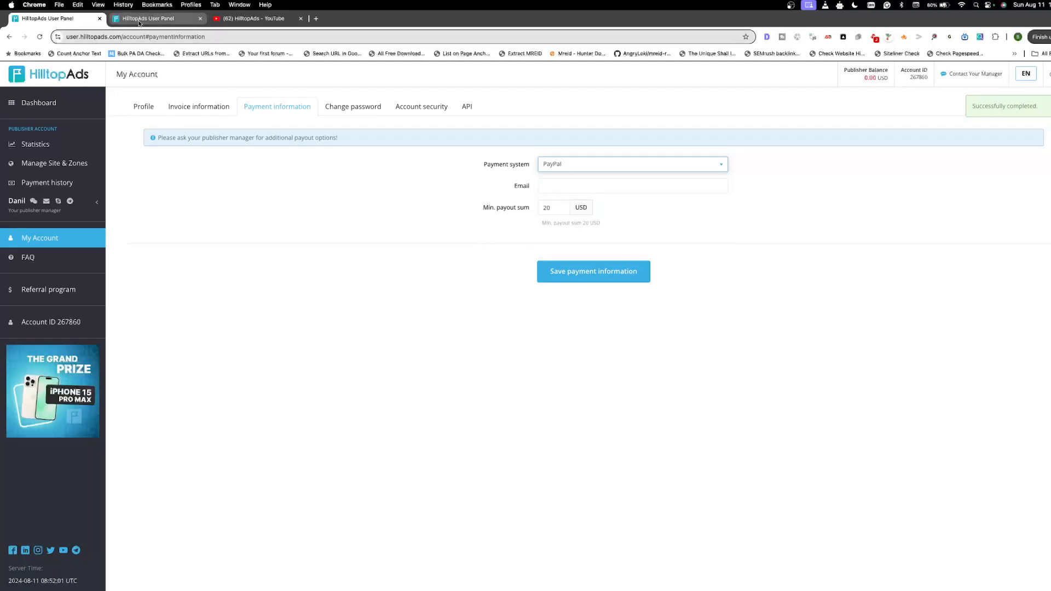
click(255, 324)
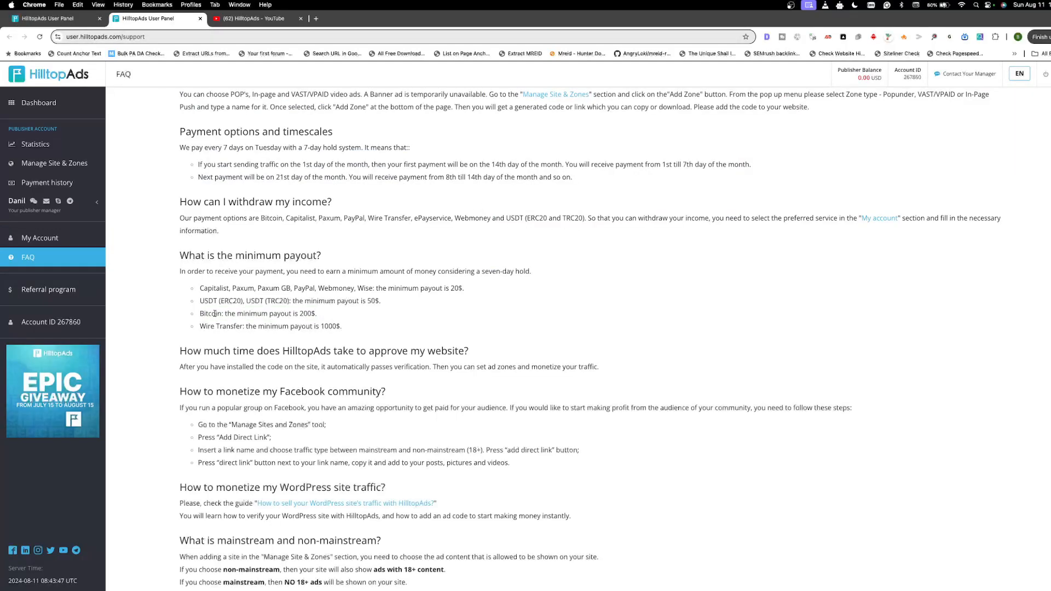
drag(219, 289, 459, 289)
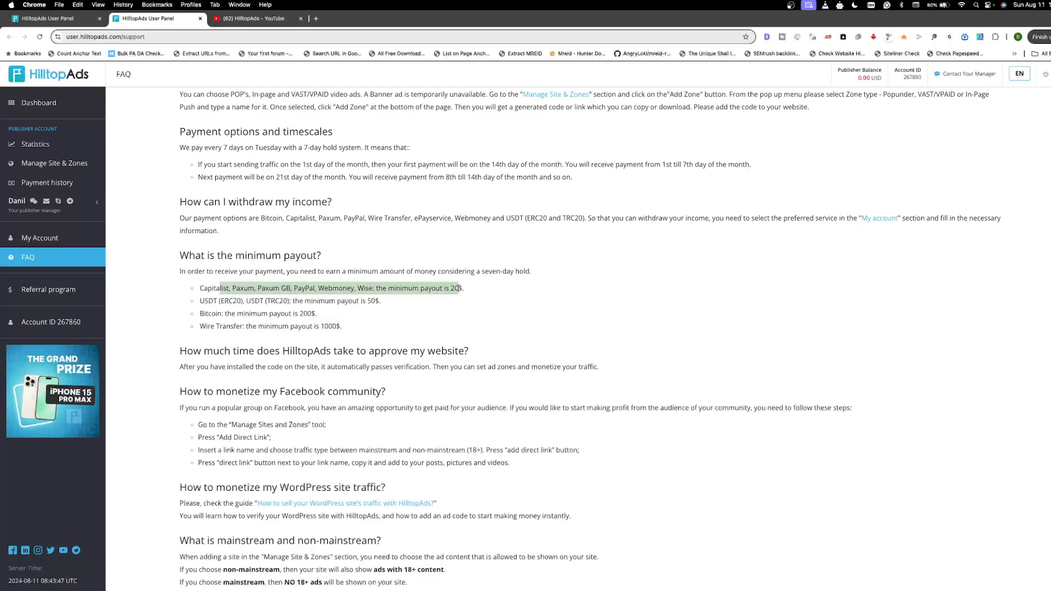
click(59, 20)
click(514, 188)
click(438, 215)
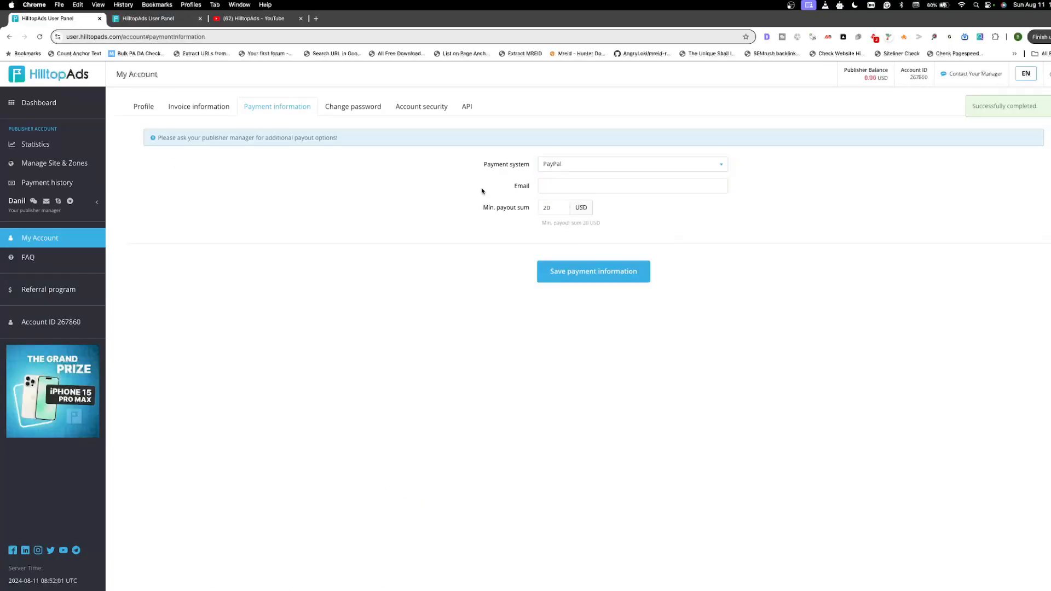
Step: Review the remaining payment systems, including USDT, Webmoney, Wire Transfer and Wise, keeping PayPal selected
click(598, 169)
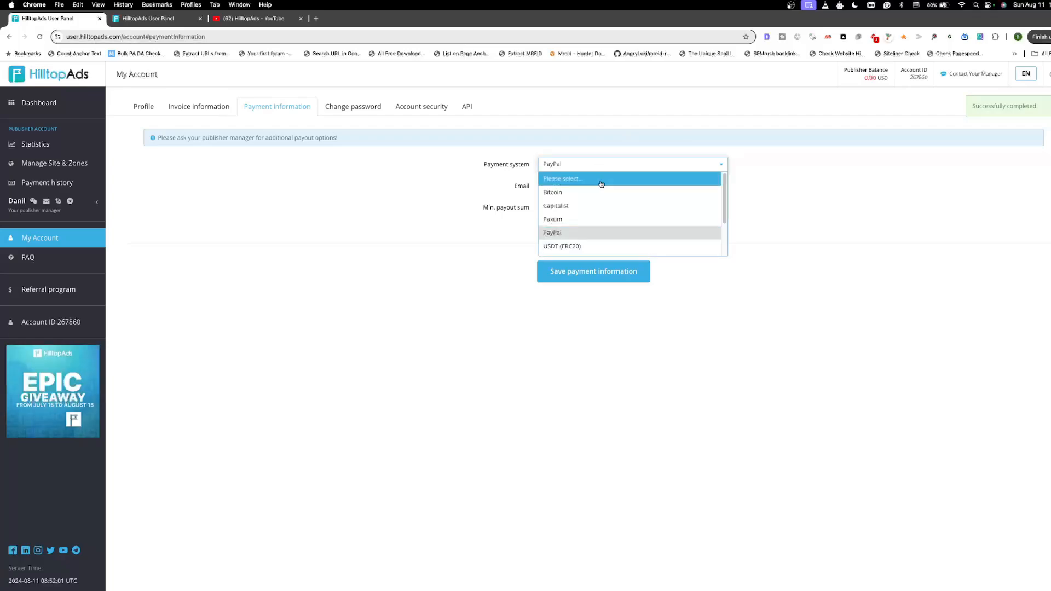
scroll(602, 234, down, 1)
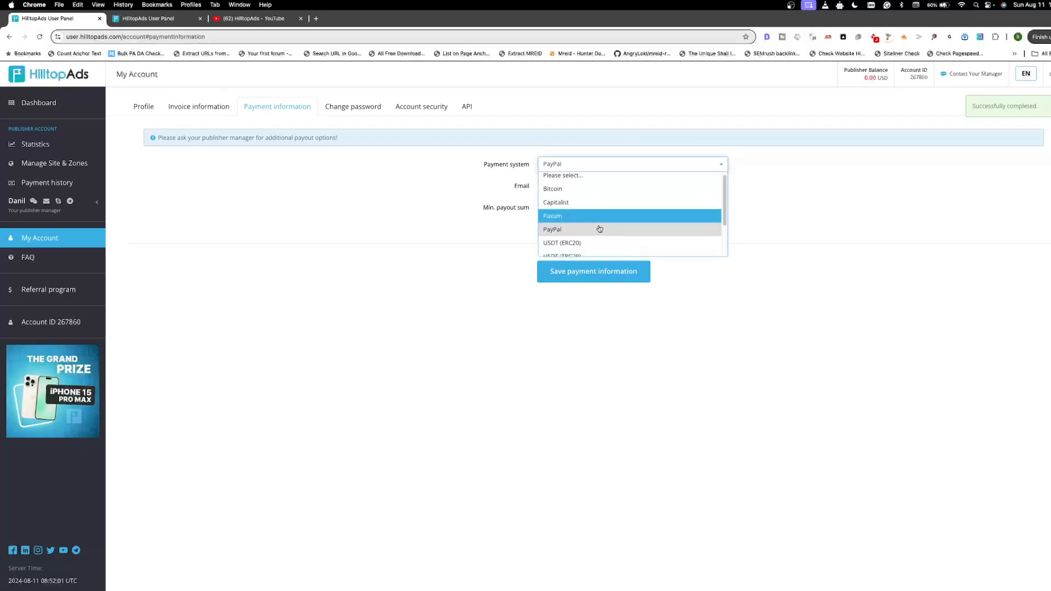
scroll(607, 233, down, 1)
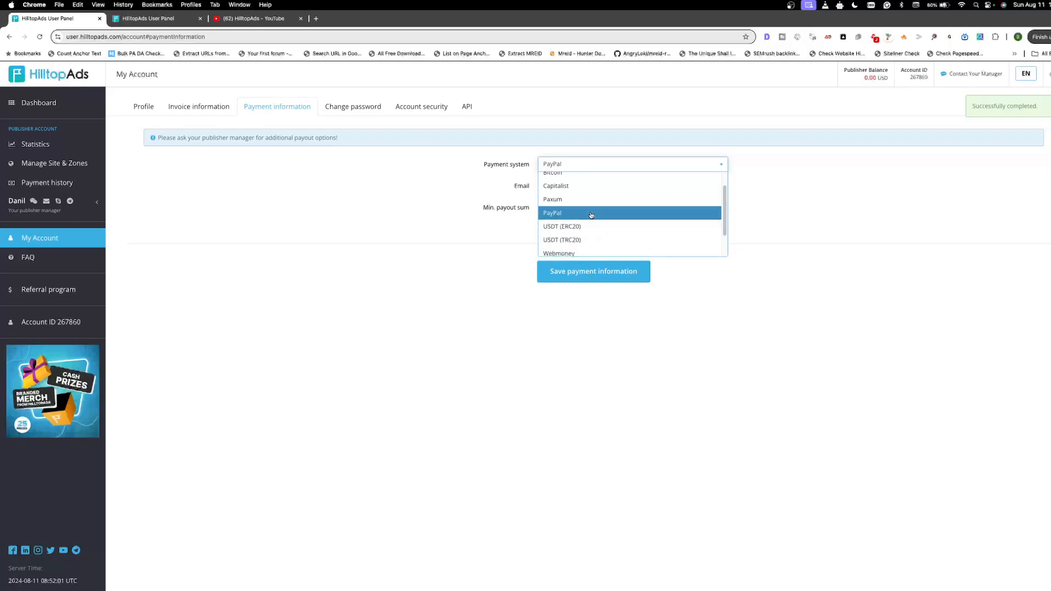
scroll(591, 222, down, 1)
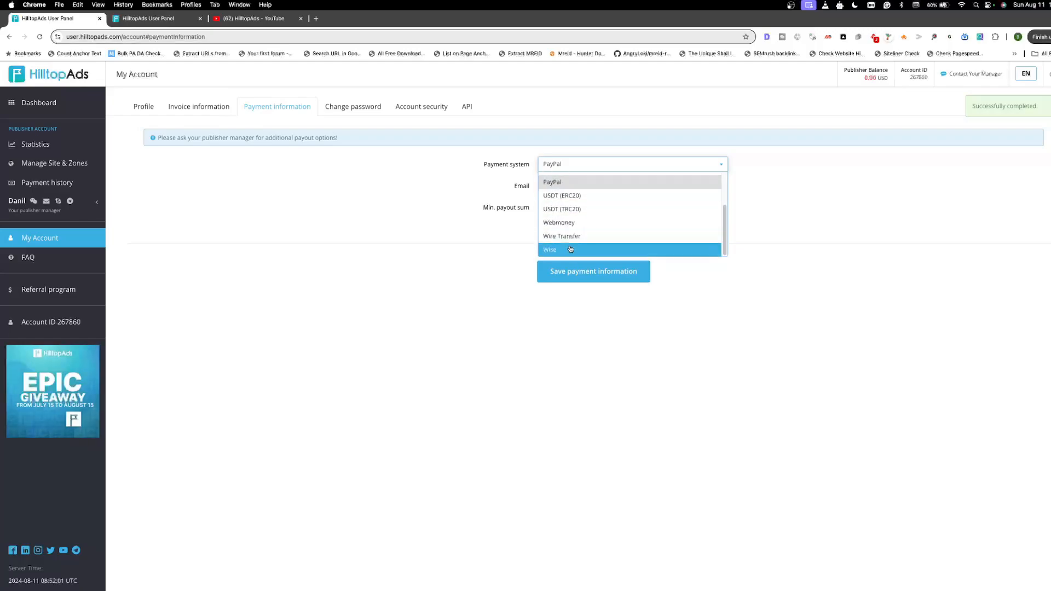
scroll(570, 246, up, 1)
scroll(561, 249, down, 1)
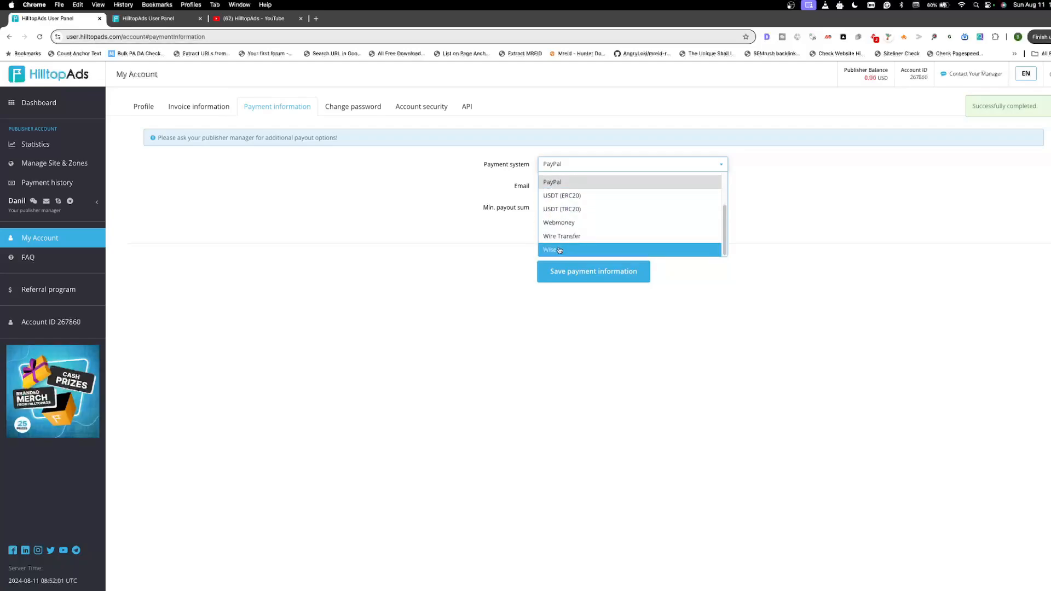
click(454, 260)
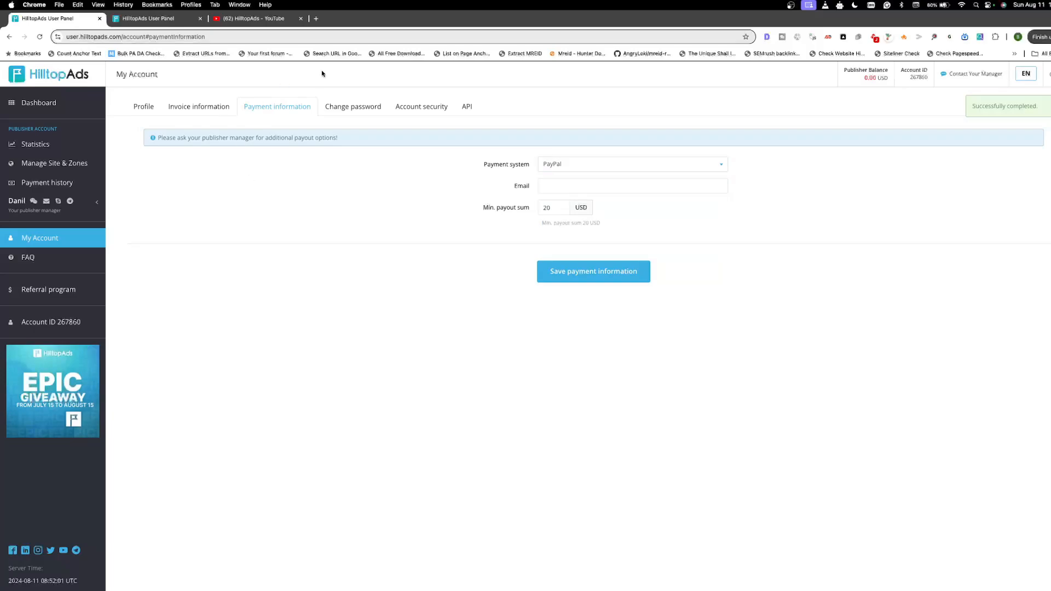
Step: Examine the current, new and confirm password fields of the account's password change form
click(352, 107)
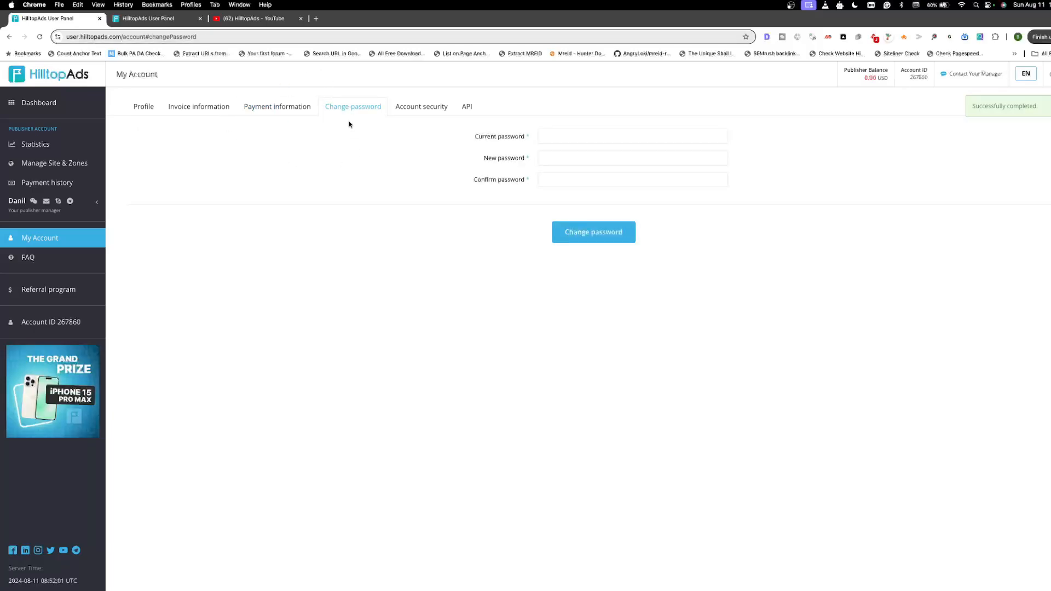
click(568, 138)
click(591, 158)
click(579, 179)
click(561, 139)
click(322, 197)
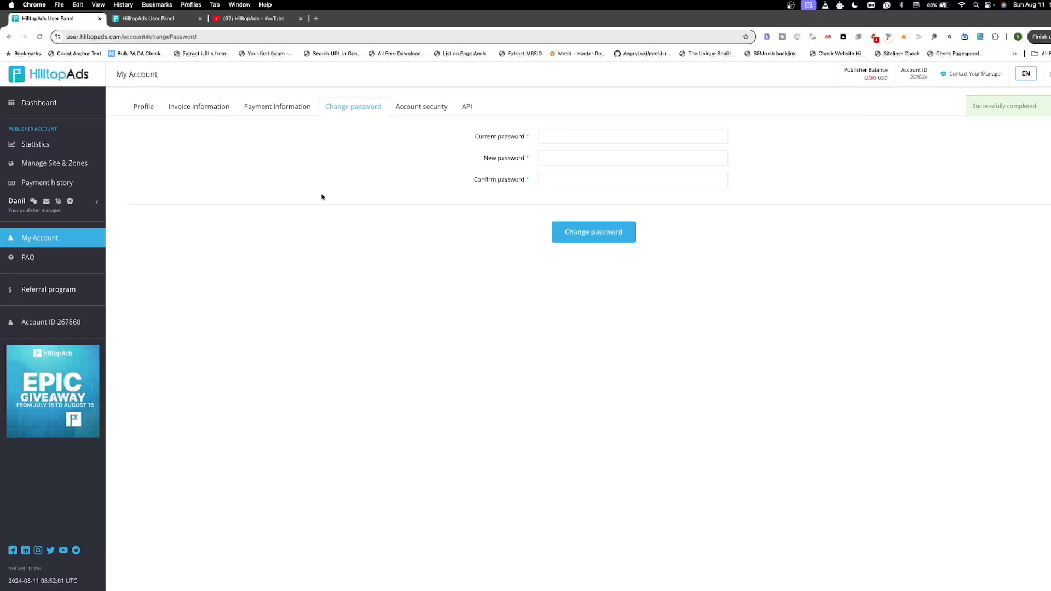
Step: Examine the account's IP access and two-factor authentication settings, and view its API keys and documentation
click(399, 109)
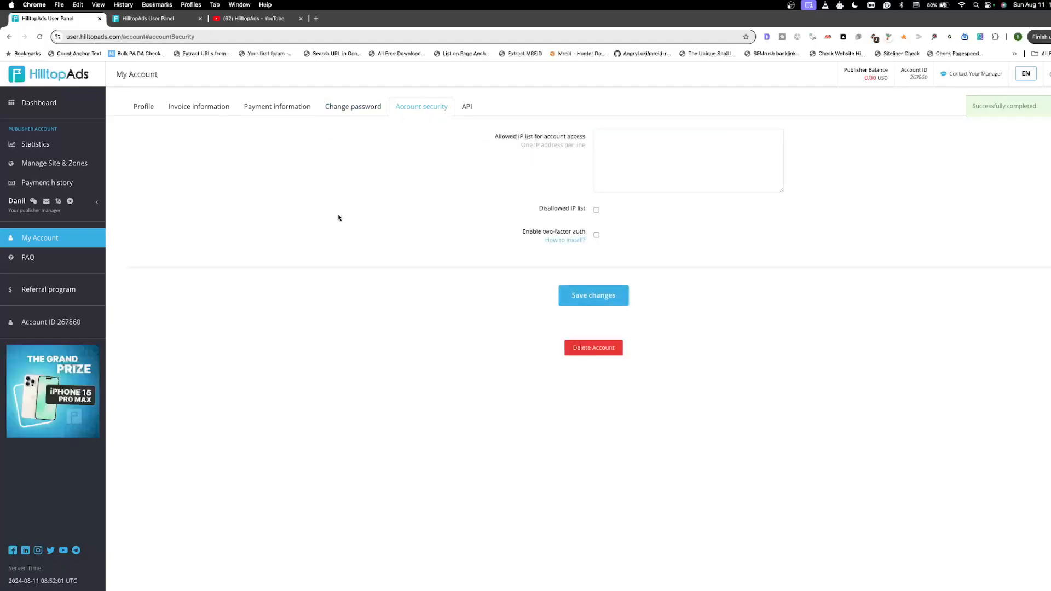
click(625, 141)
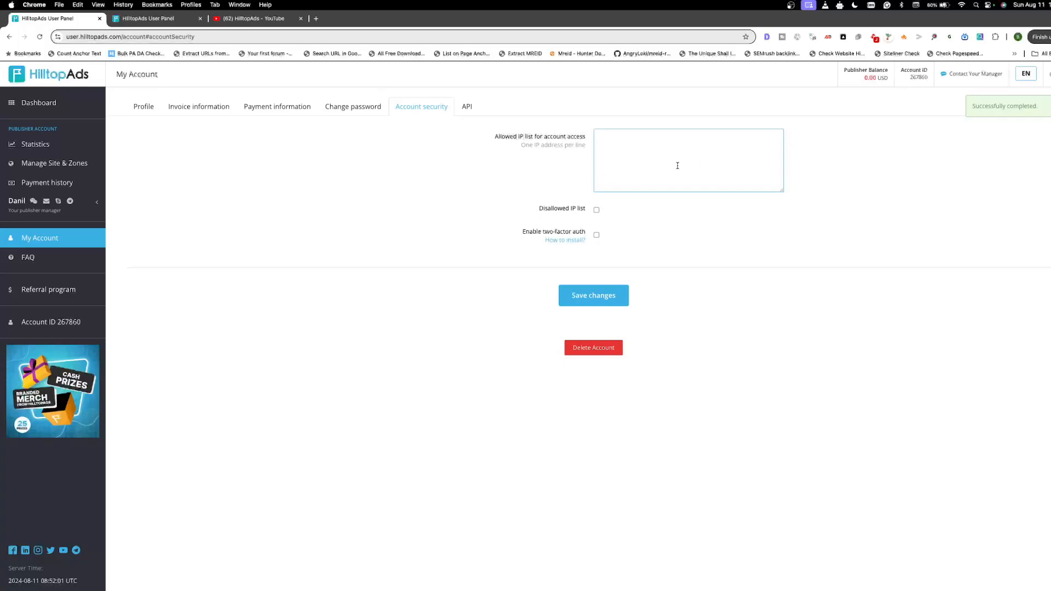
click(596, 211)
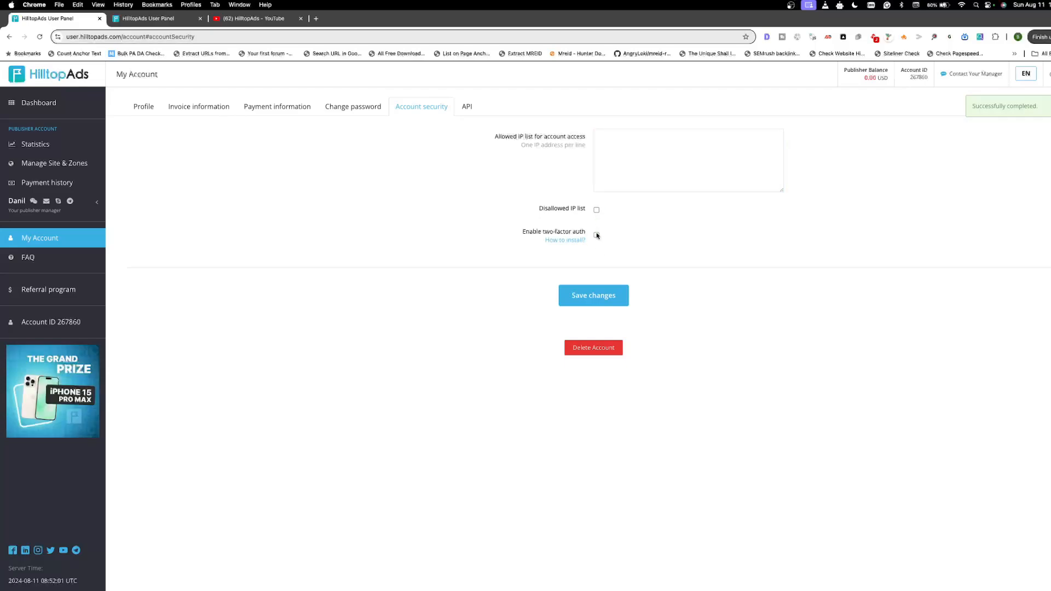
click(596, 235)
click(649, 239)
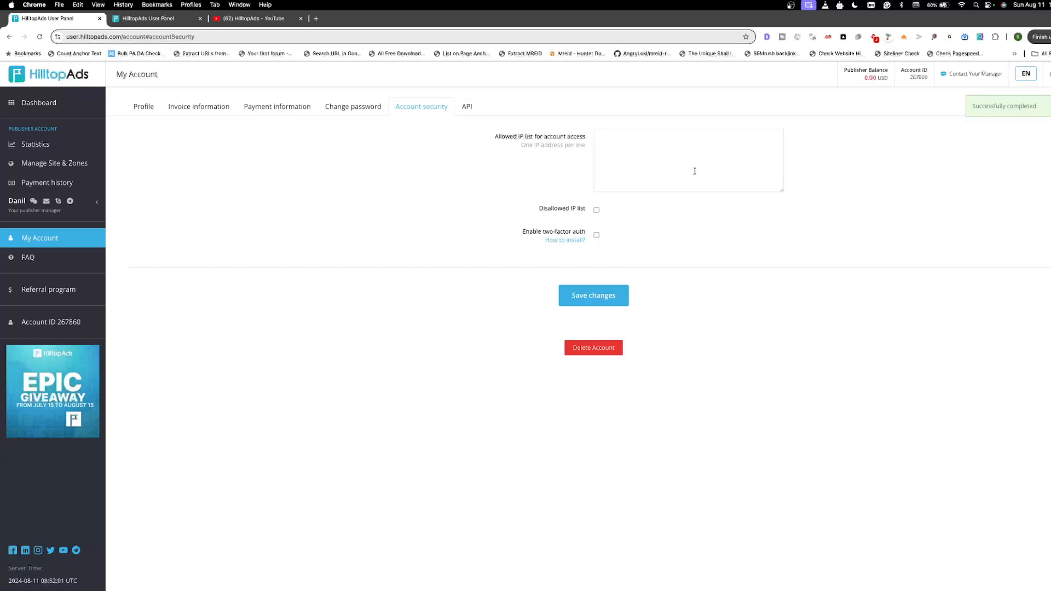
click(466, 106)
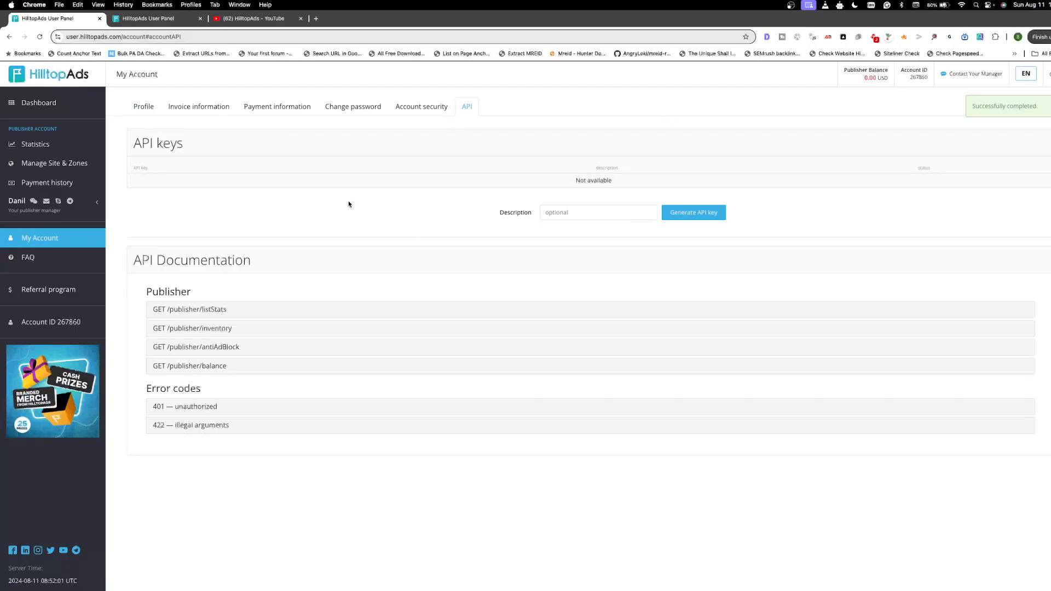
Step: Open the payment history and read the notice about receiving payments
click(49, 184)
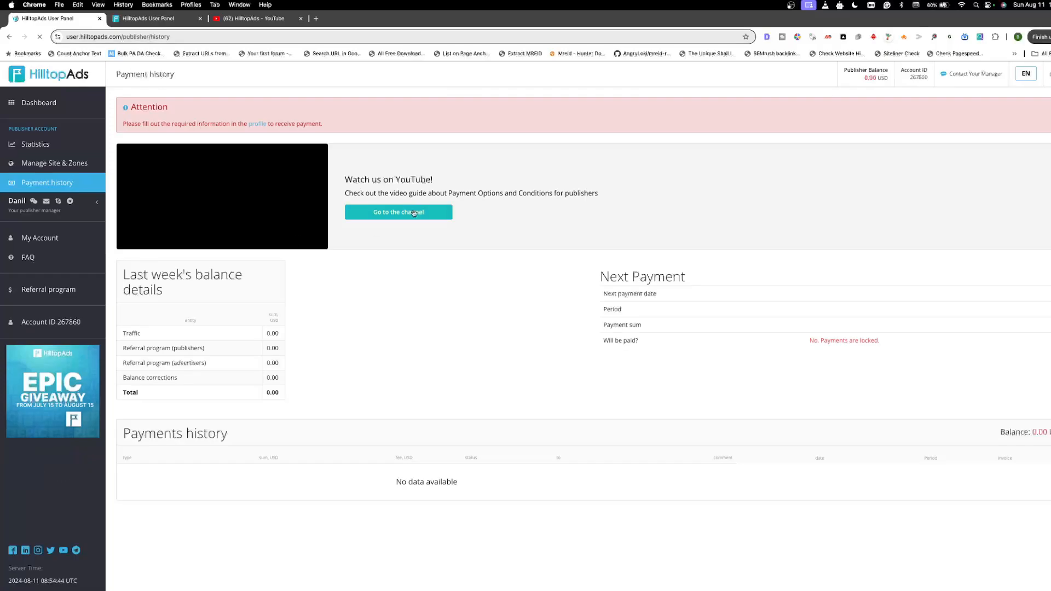
drag(123, 125, 337, 127)
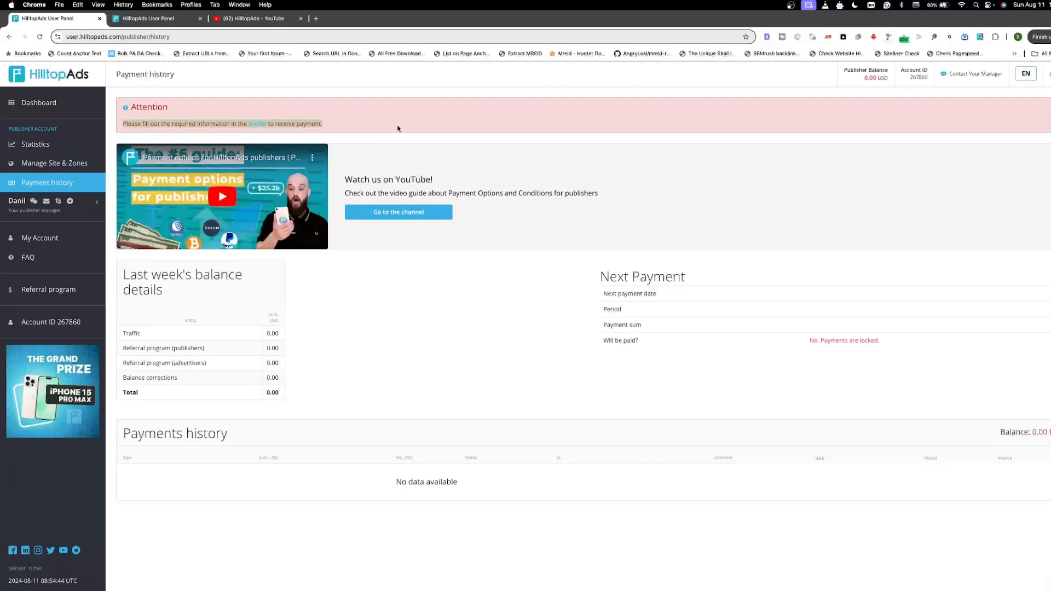
click(435, 315)
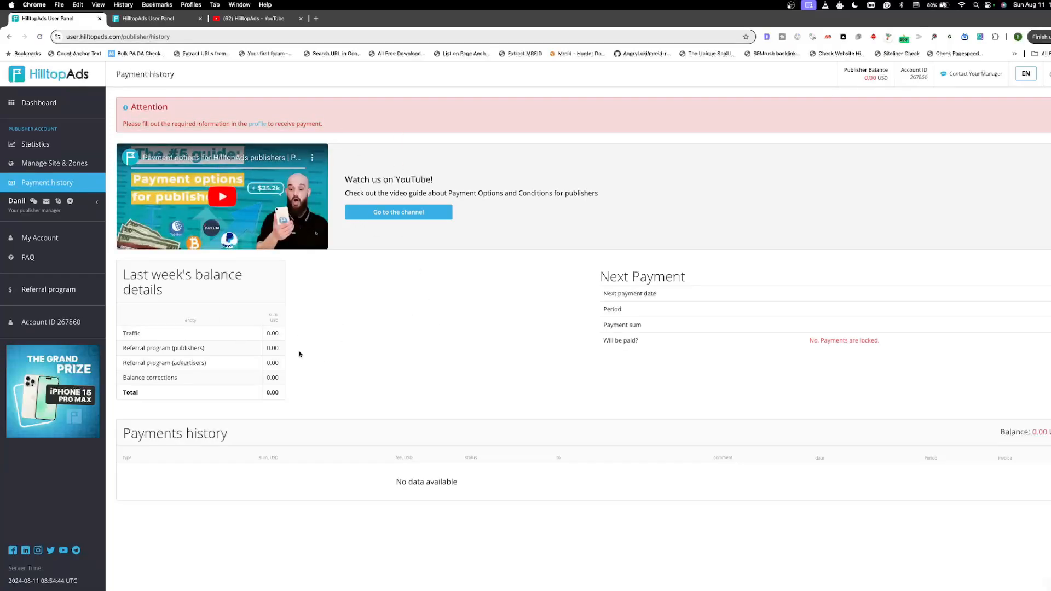
Step: Examine the traffic and referral entries in last week's balance details and the next payment's status
drag(122, 333, 291, 338)
click(136, 353)
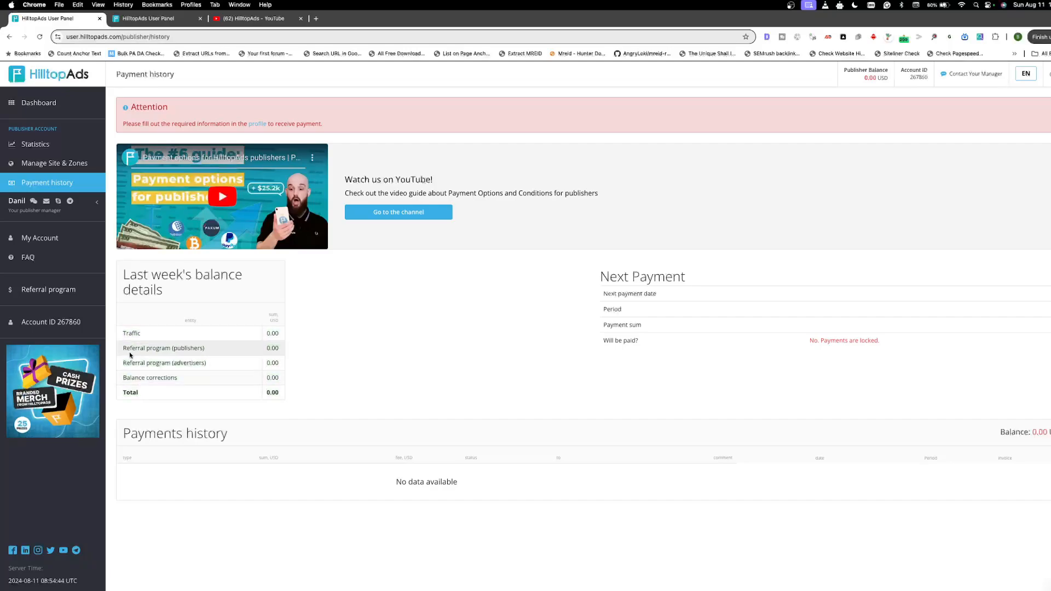
drag(129, 350, 177, 365)
click(202, 367)
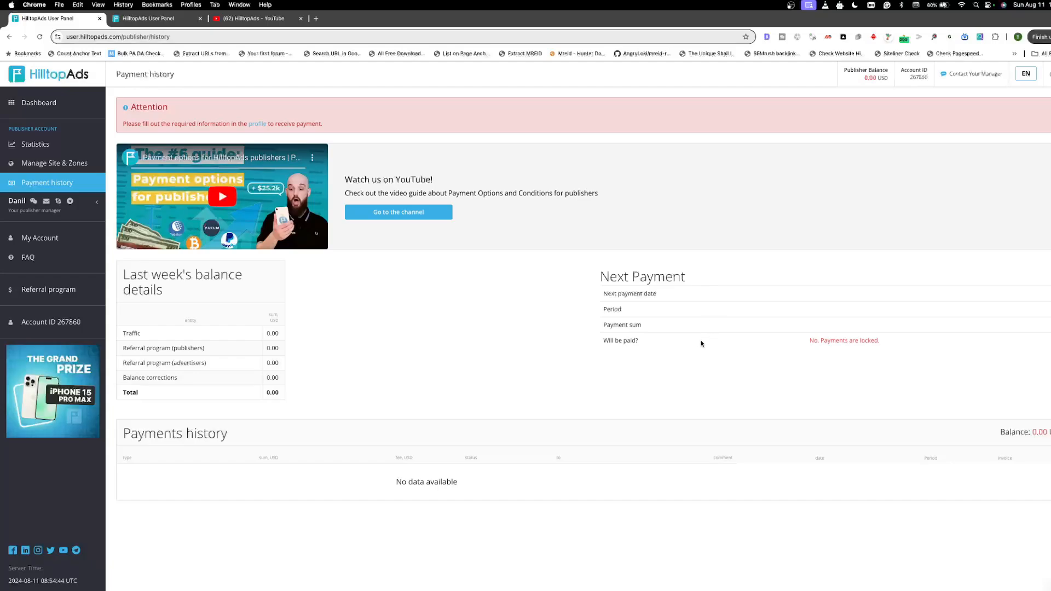
drag(807, 342, 896, 343)
click(820, 311)
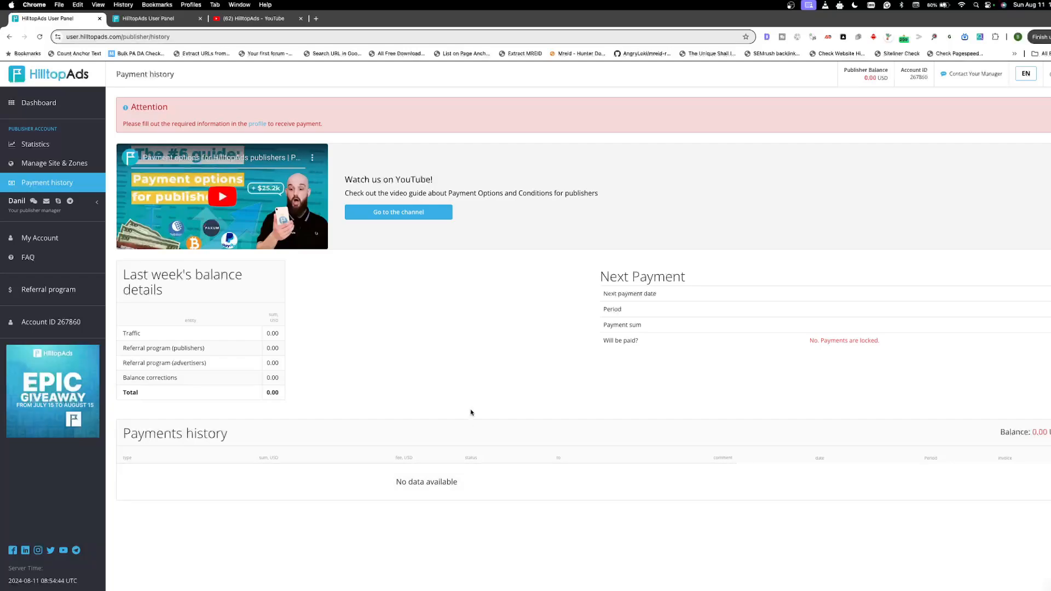
Step: Add a Popunder zone named Desktop PopupUnder to the webartem.com site
click(52, 163)
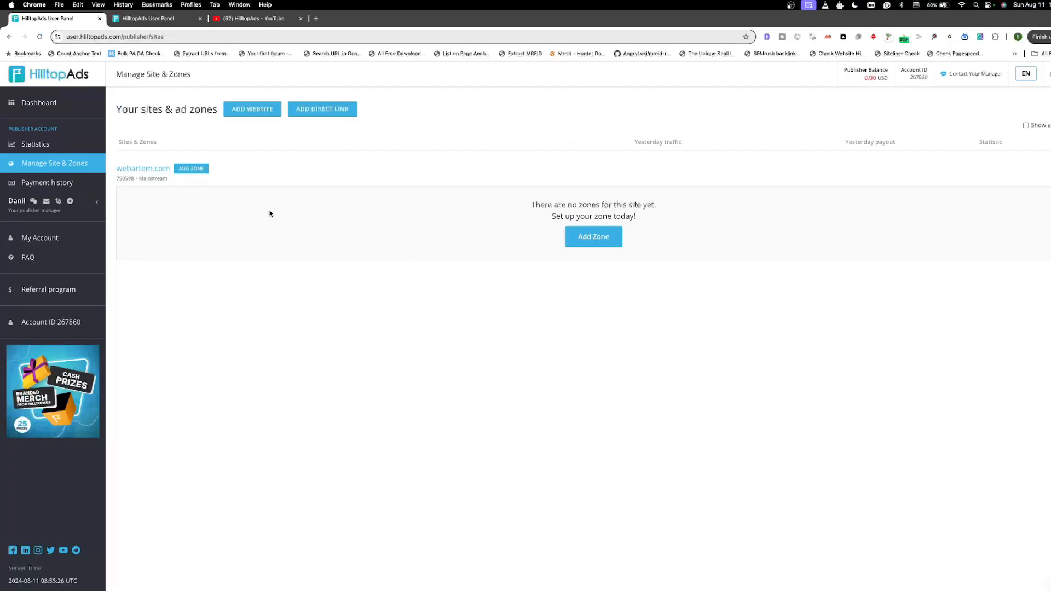
click(593, 237)
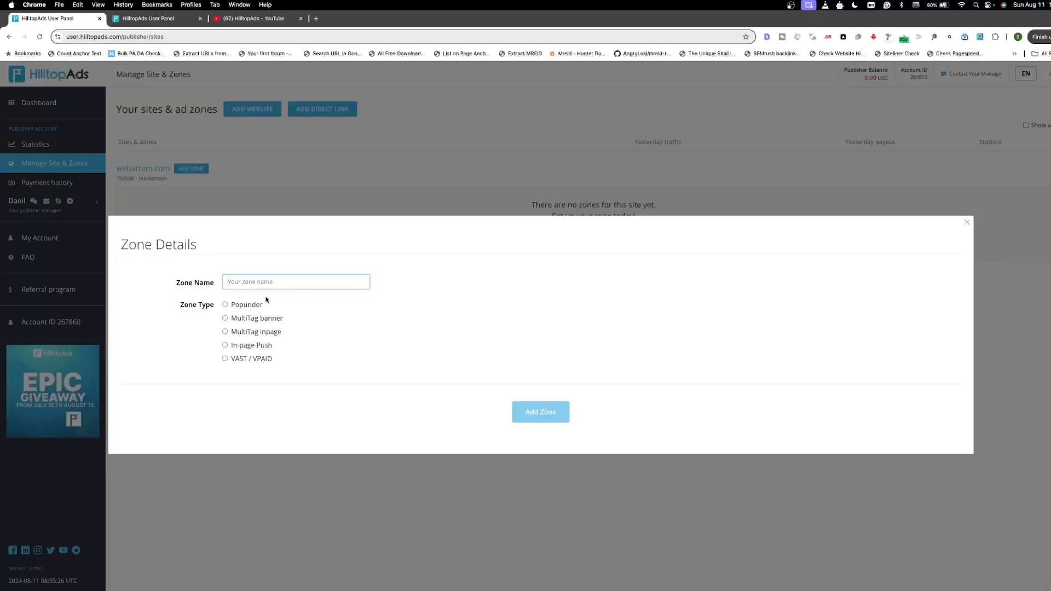
click(225, 305)
click(286, 284)
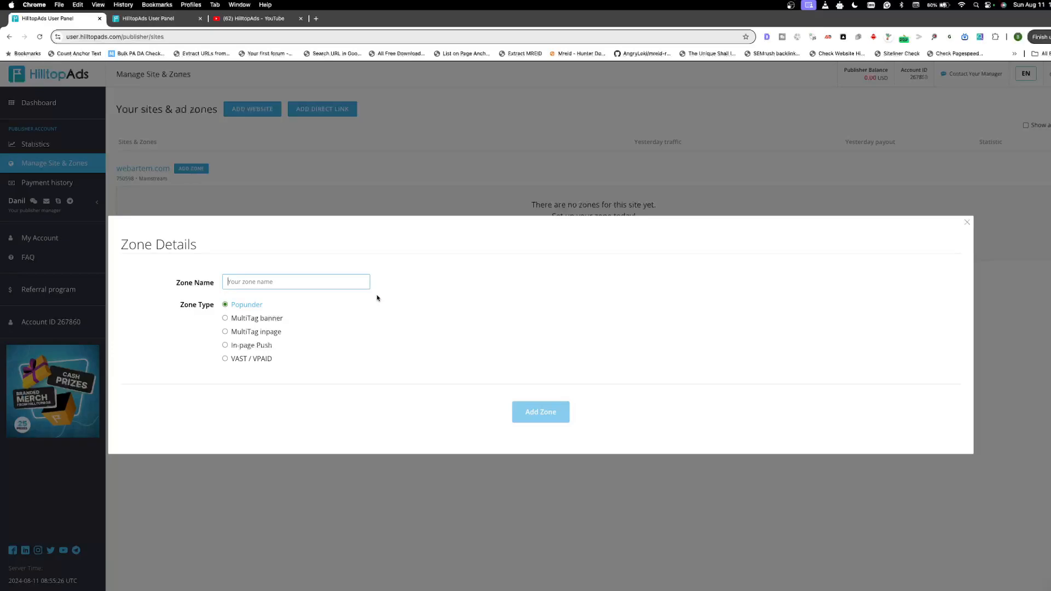
text(De)
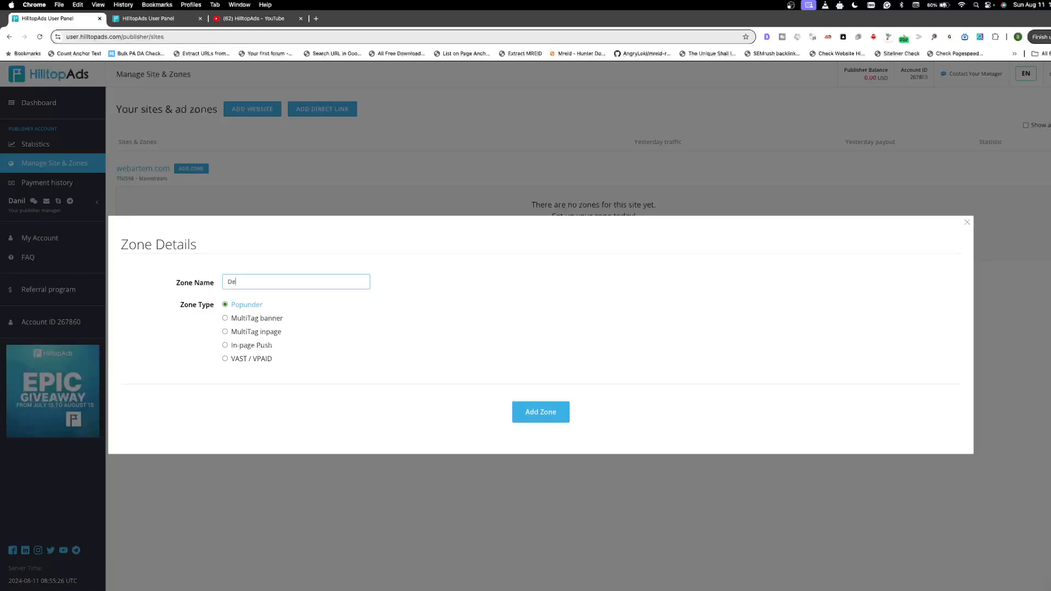
text(sktop )
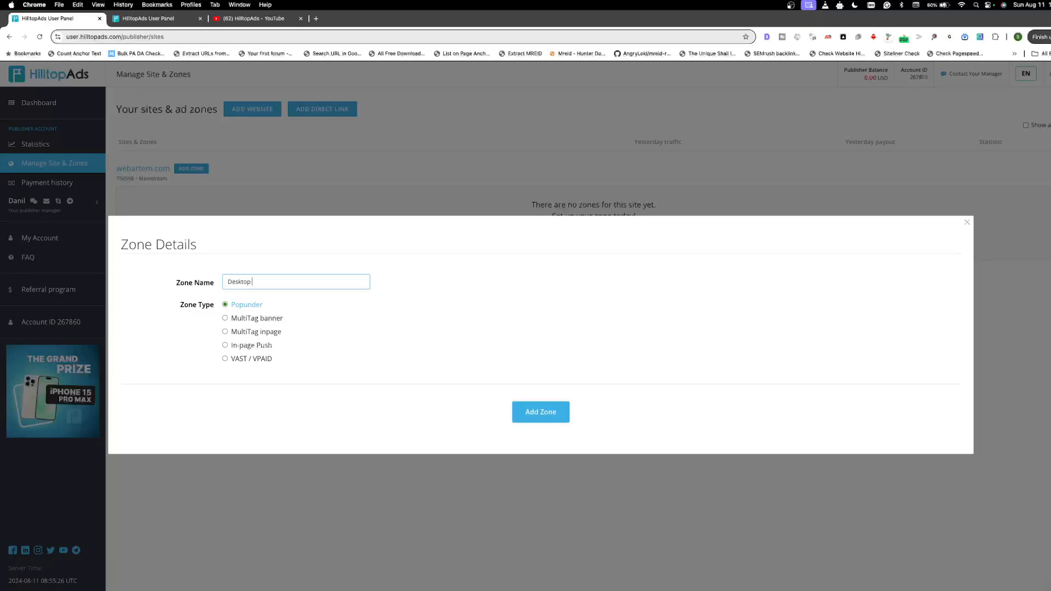
text(PopupUnder)
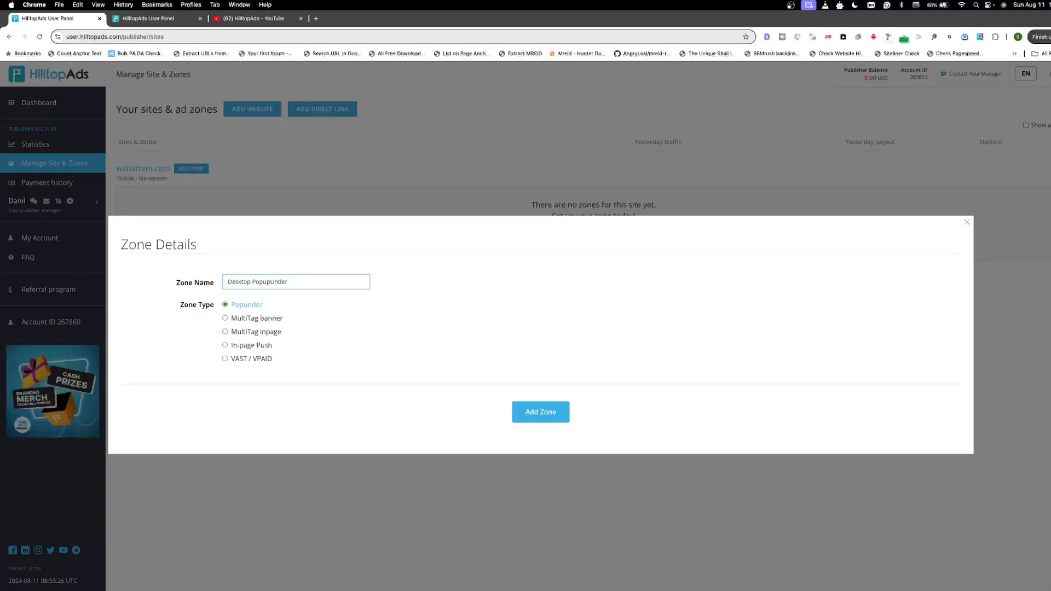
triple_click(297, 278)
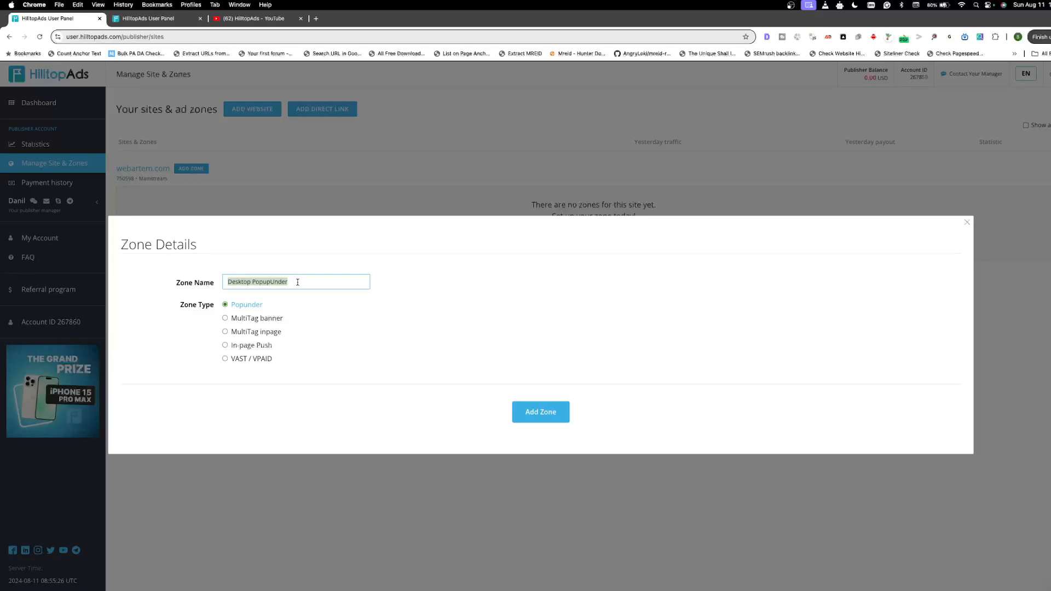
right_click(298, 282)
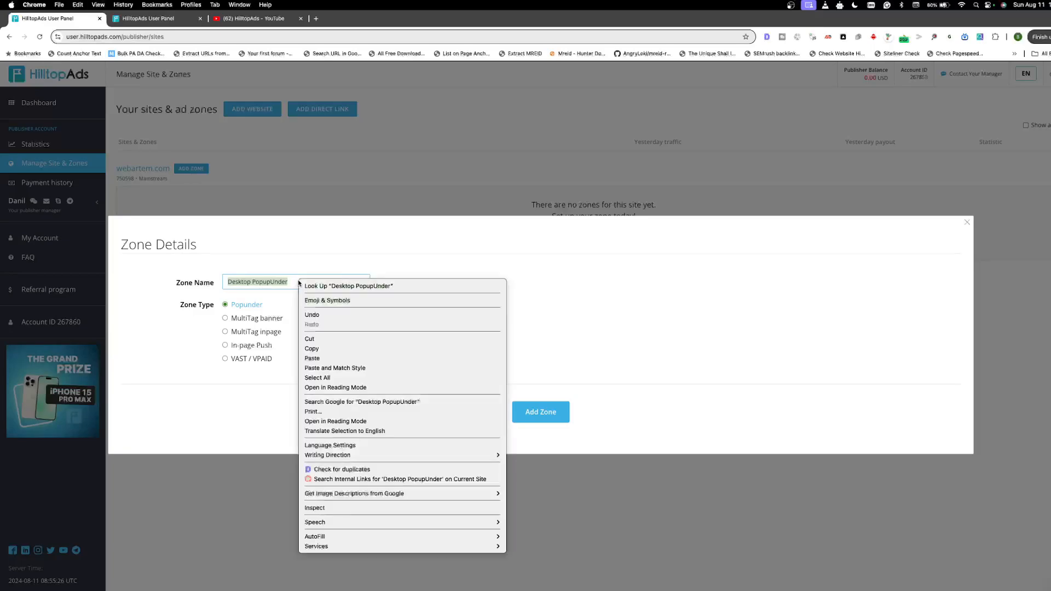
click(323, 358)
key(Return)
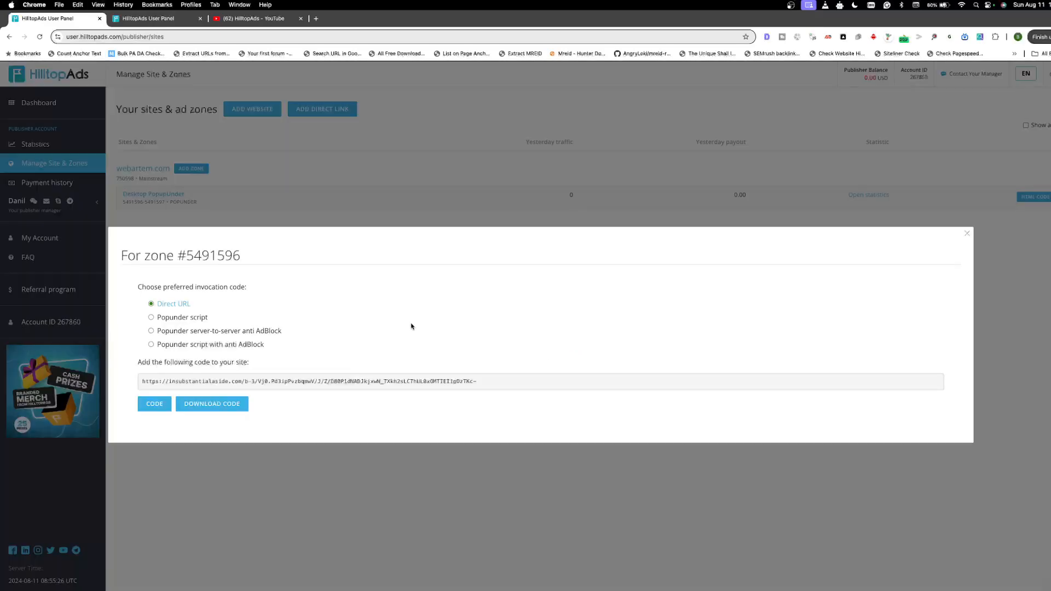
Step: Choose Popunder script with anti AdBlock as the zone's invocation code and copy the code
drag(139, 287, 304, 290)
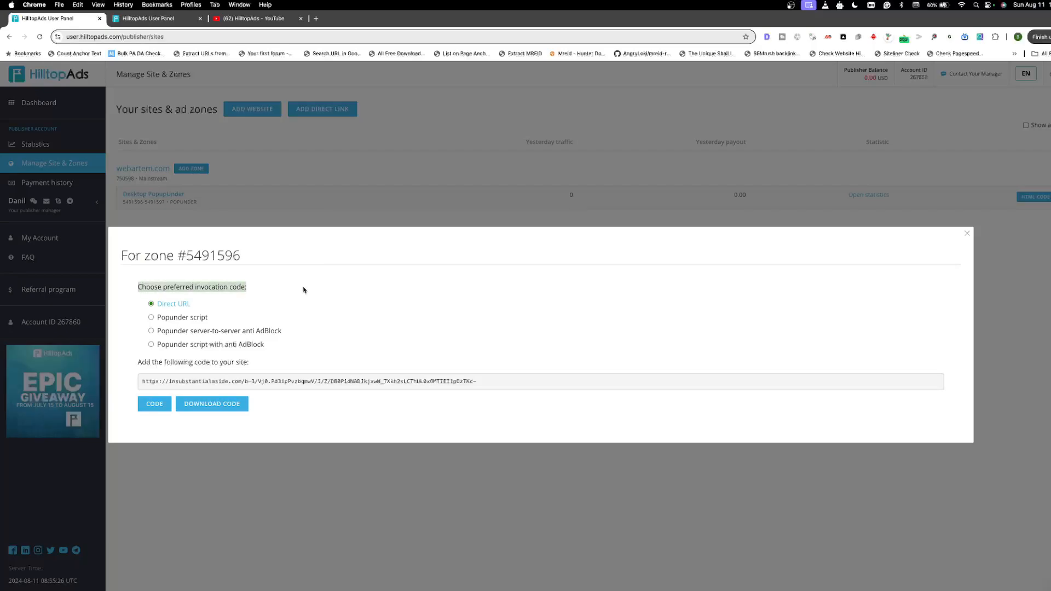
click(227, 289)
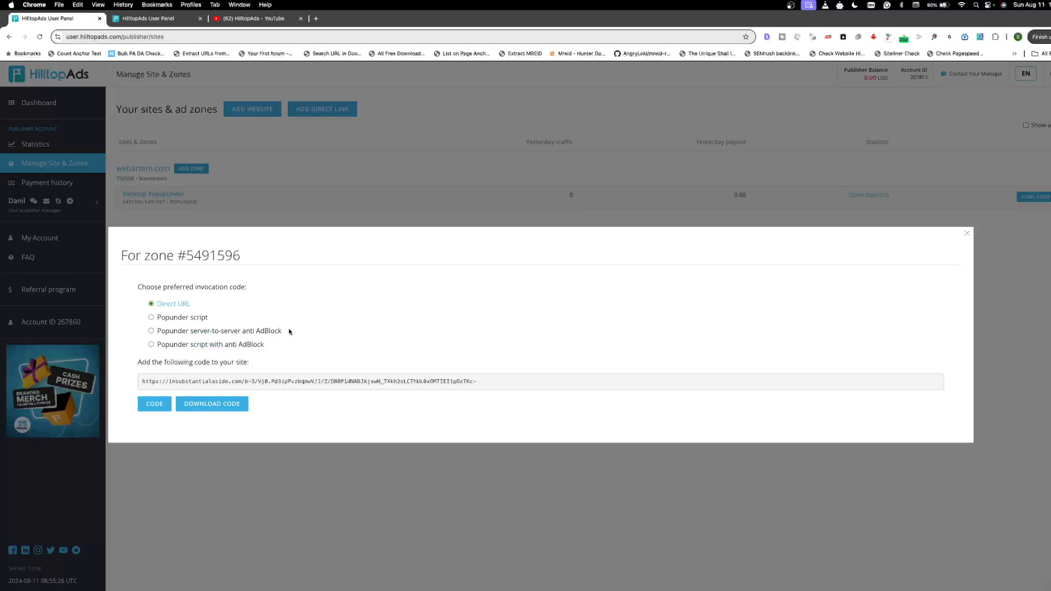
drag(289, 331, 128, 327)
click(127, 327)
click(151, 345)
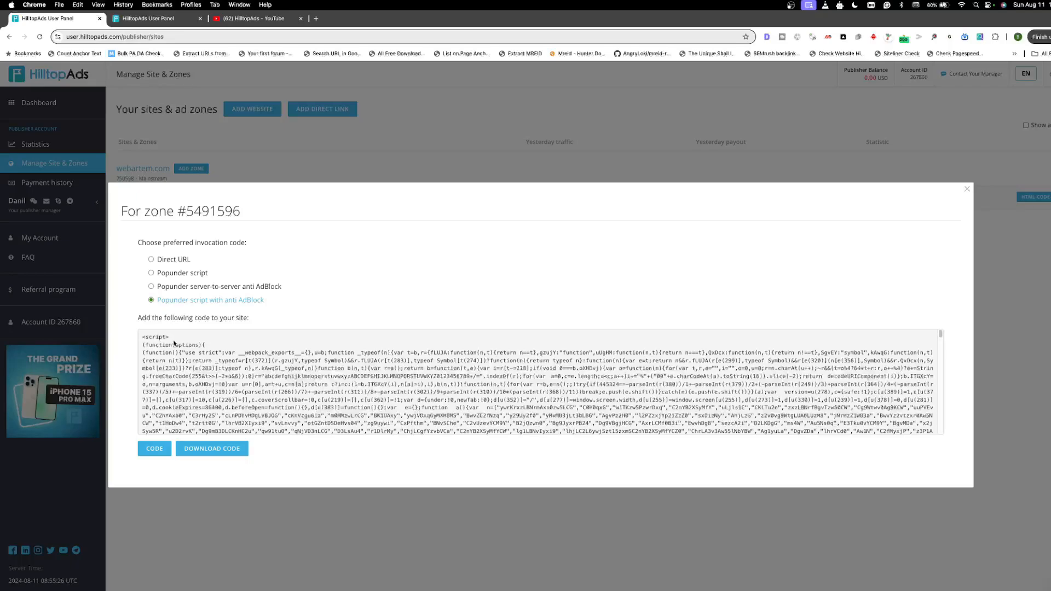
click(154, 449)
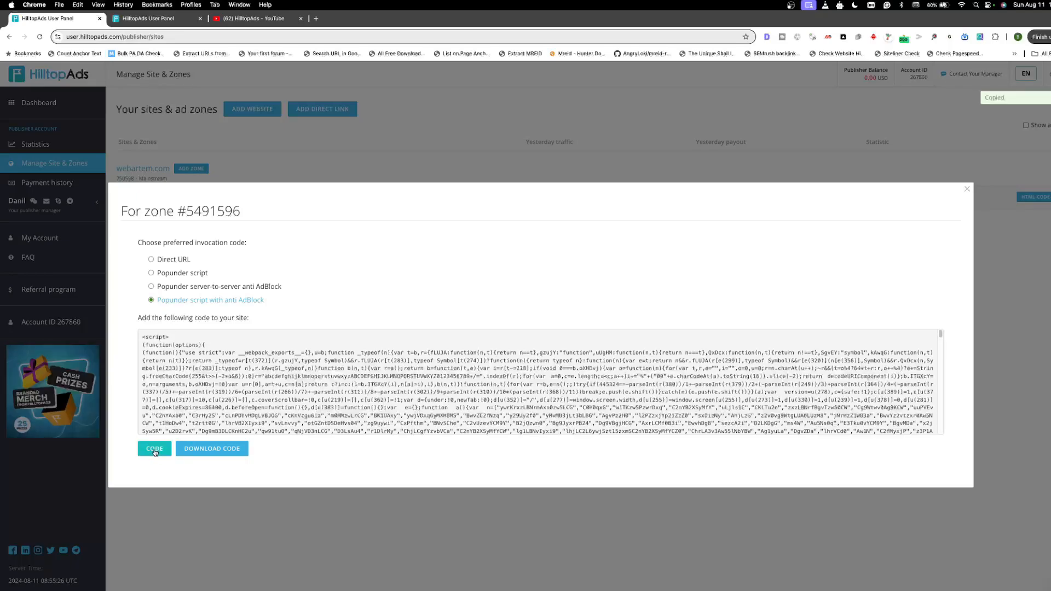
Step: Switch to the site's WordPress admin in Safari and start a new HFCM snippet
scroll(312, 351, down, 10)
scroll(308, 357, down, 10)
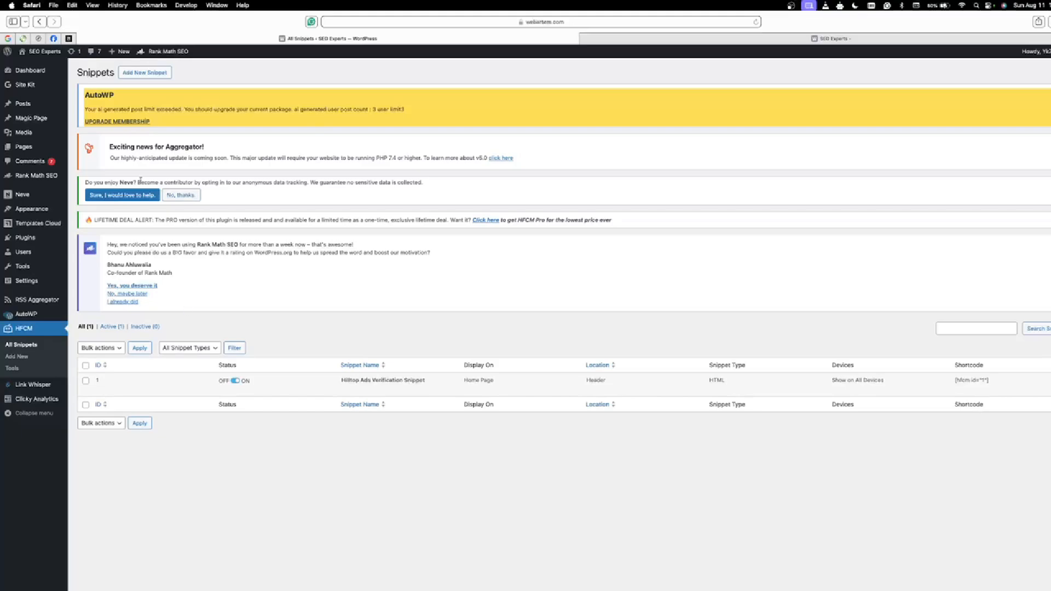
click(156, 76)
scroll(392, 361, down, 3)
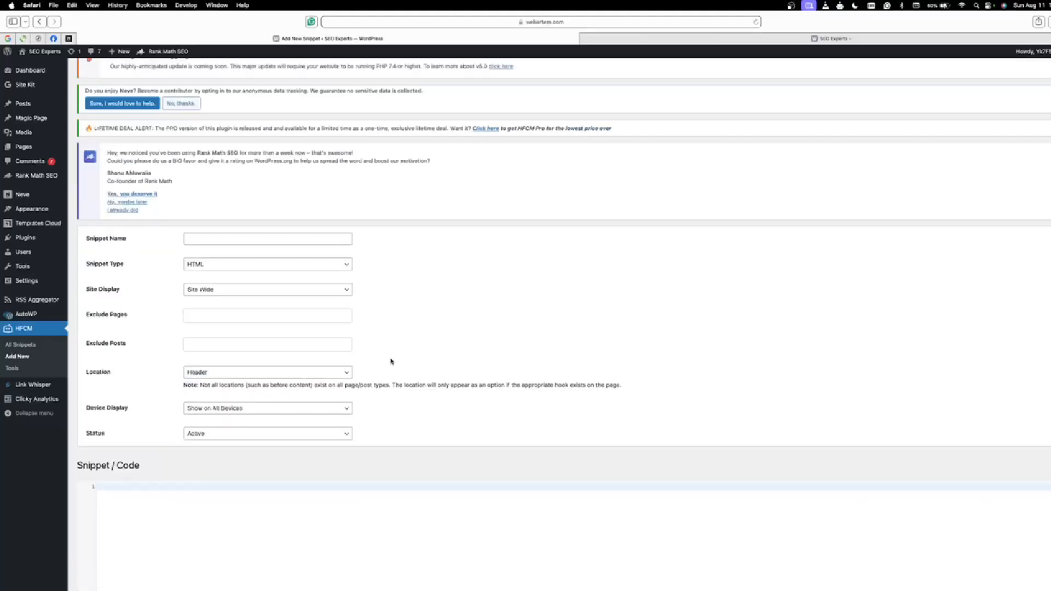
Step: Name the snippet PoupUnder, keep its site display as Site Wide and paste the copied popunder script as its code
click(322, 289)
click(322, 287)
click(222, 237)
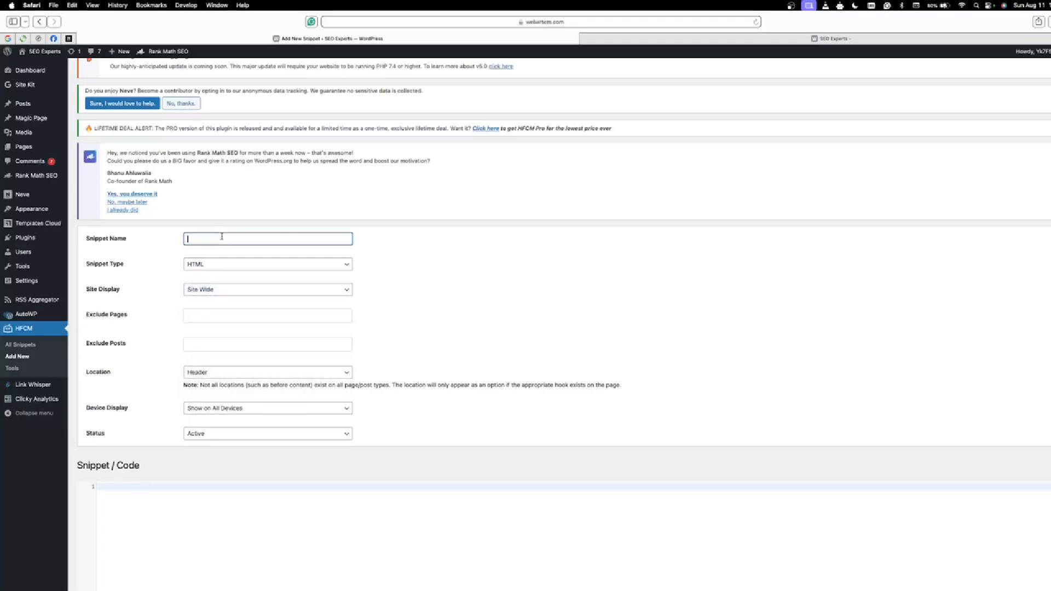
text(Ooup)
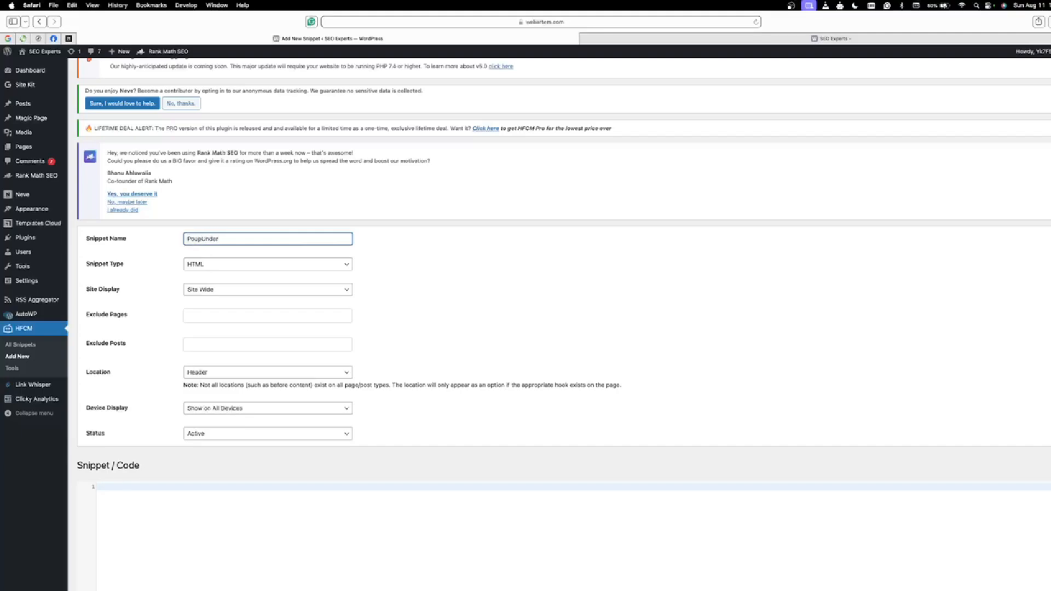
click(197, 491)
key(super+v)
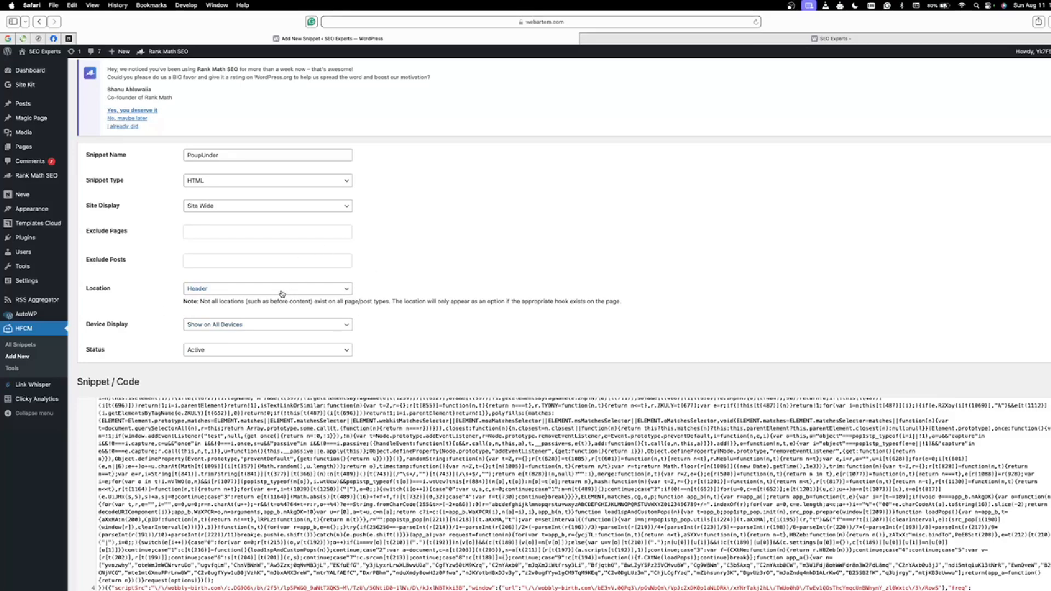
Step: Set the location of the PoupUnder snippet to Footer
click(282, 294)
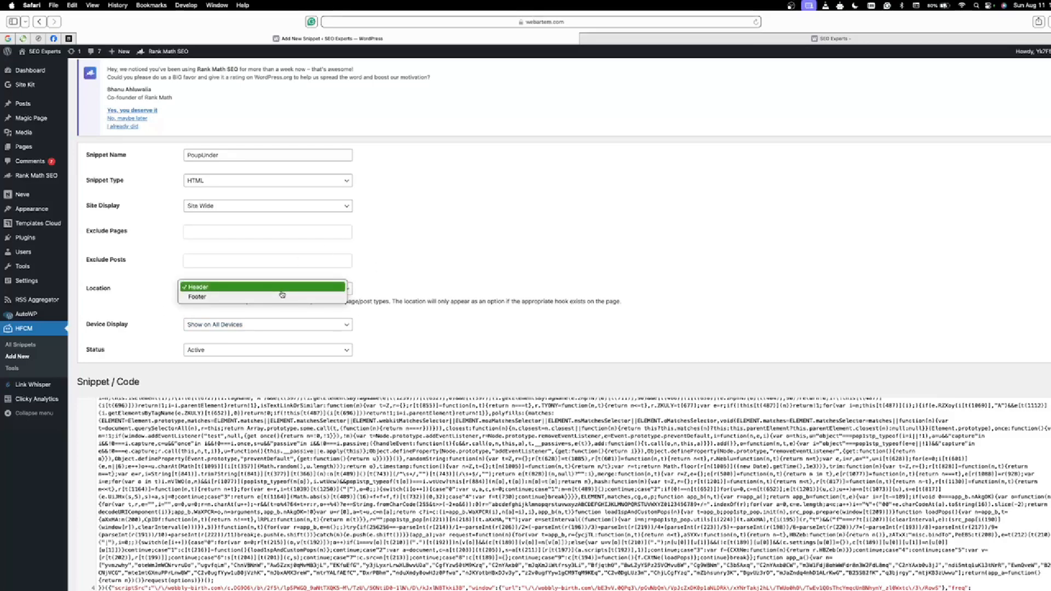
click(282, 297)
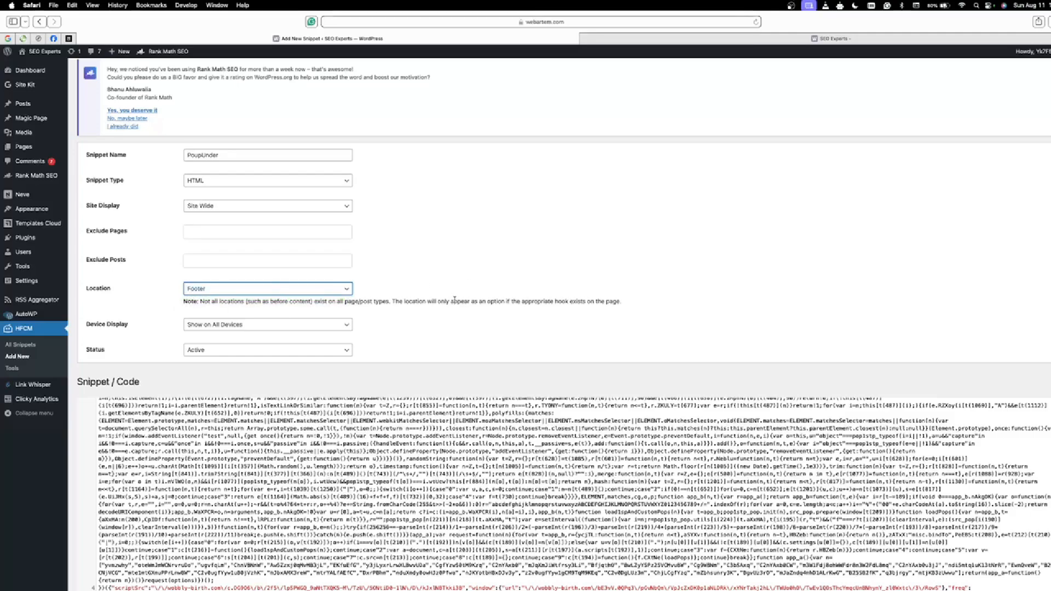
scroll(436, 381, down, 3)
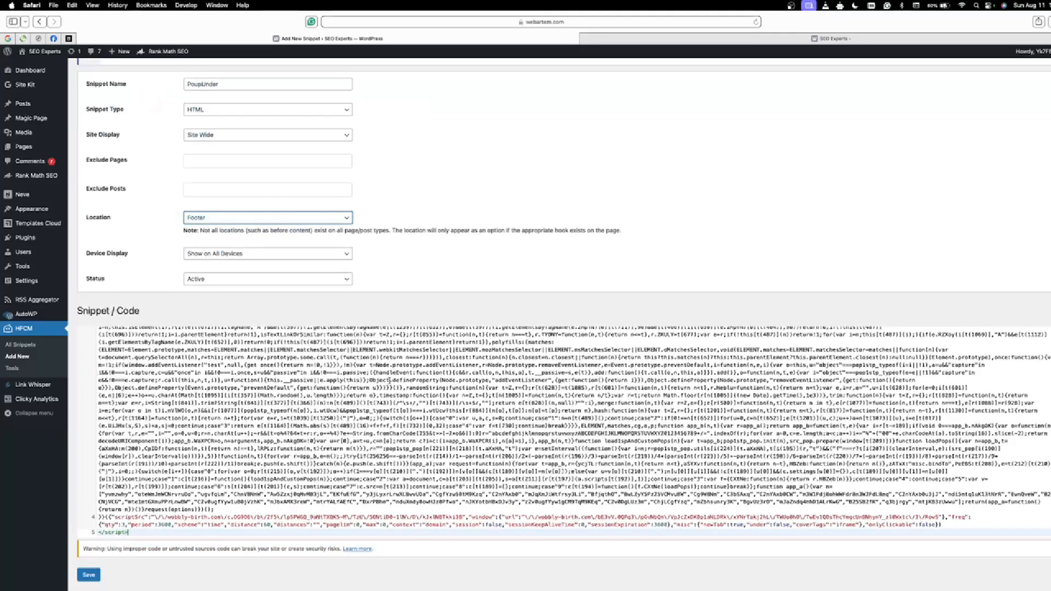
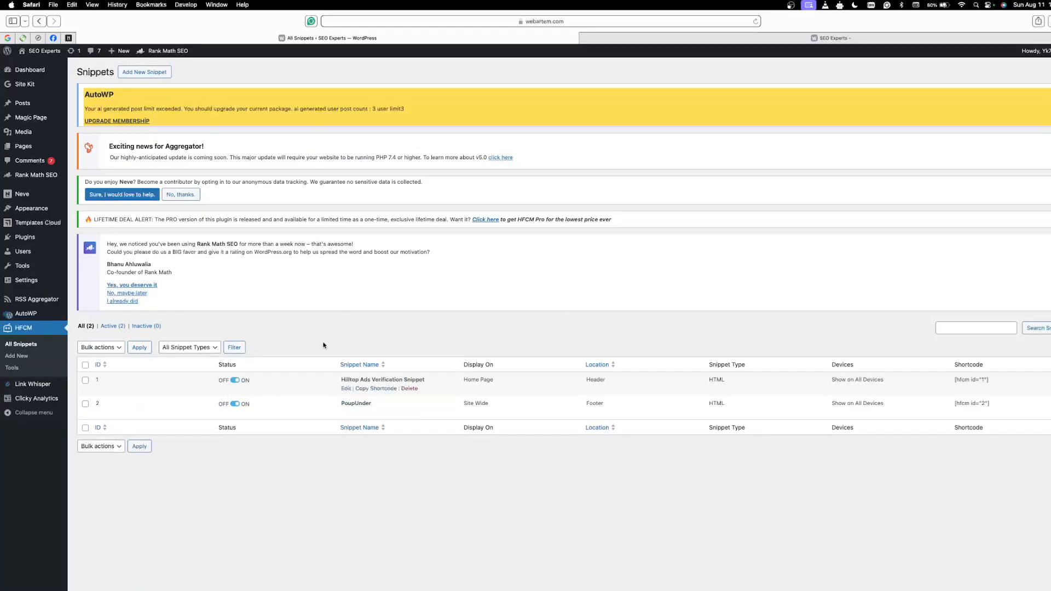
Step: Load webartem.com in a Chrome incognito window and open the Crafting Engaging Online Content post to test the popunder
click(832, 38)
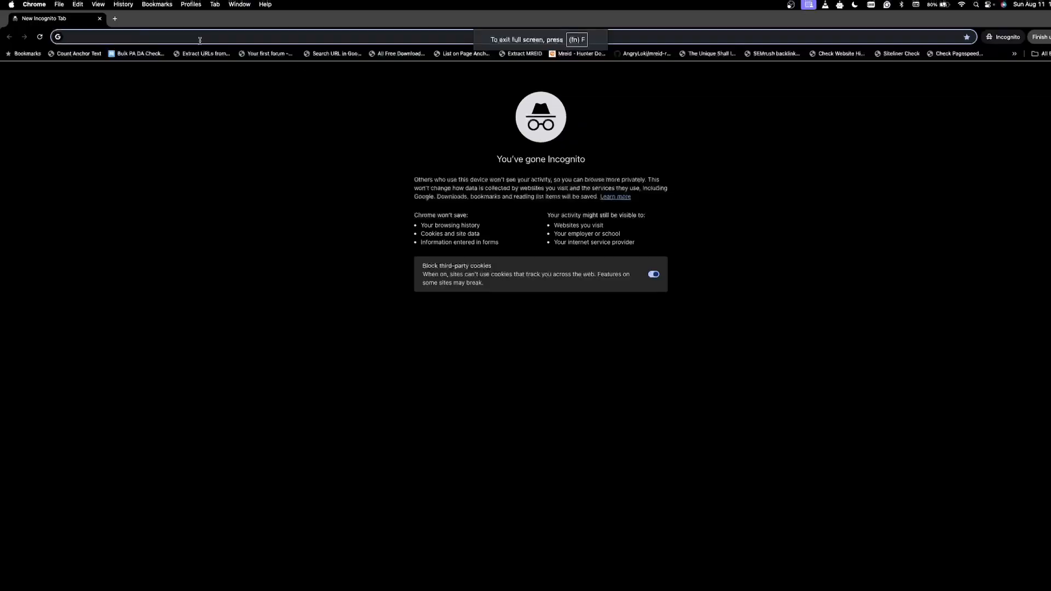
right_click(201, 37)
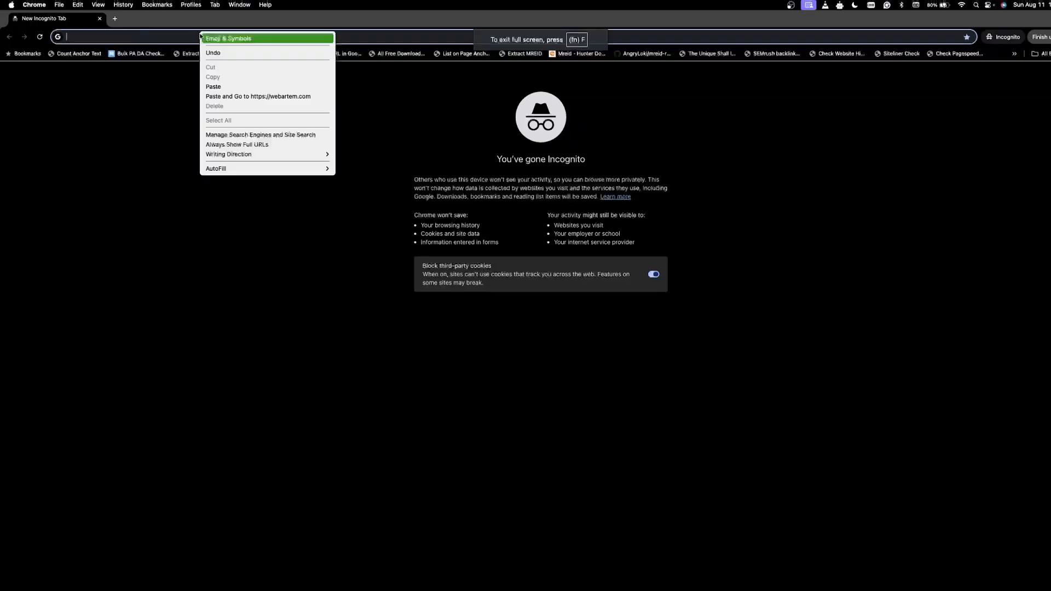
click(239, 97)
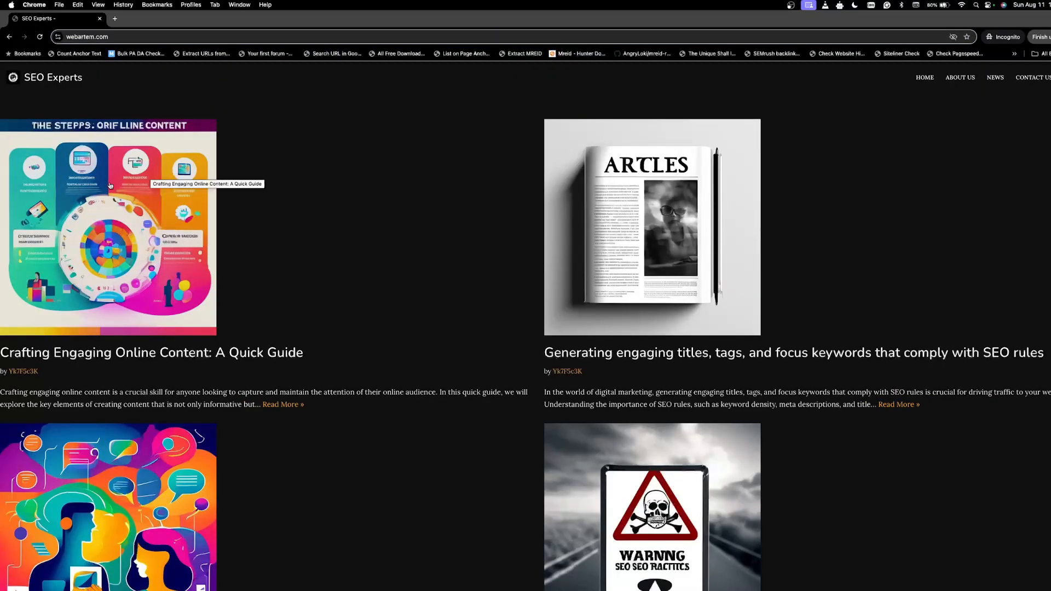
click(110, 186)
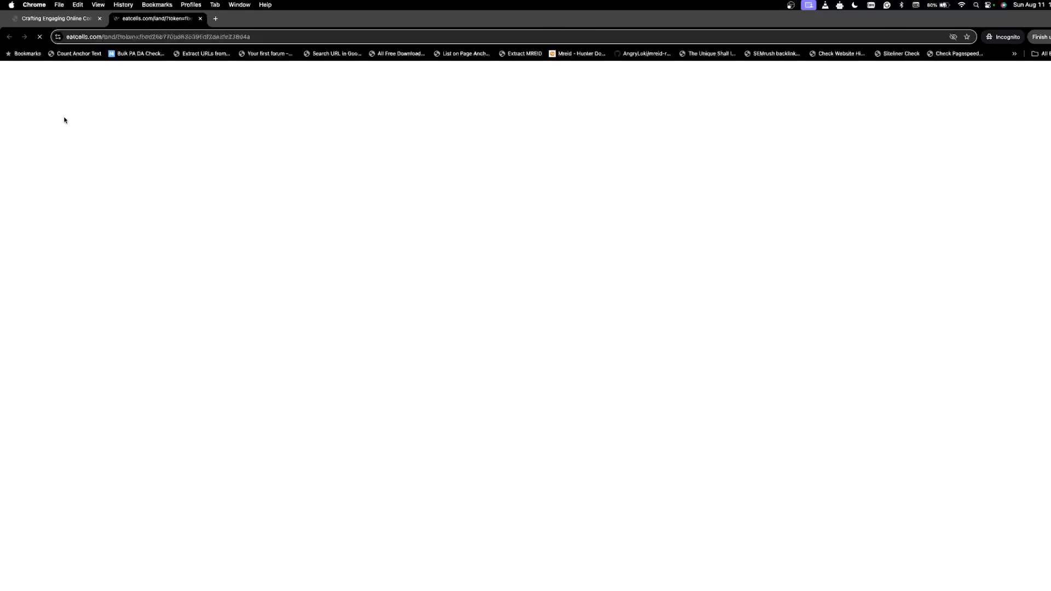
Step: Check the article against the advertising page opened in the separate tab
click(55, 22)
scroll(248, 297, down, 5)
scroll(240, 291, up, 5)
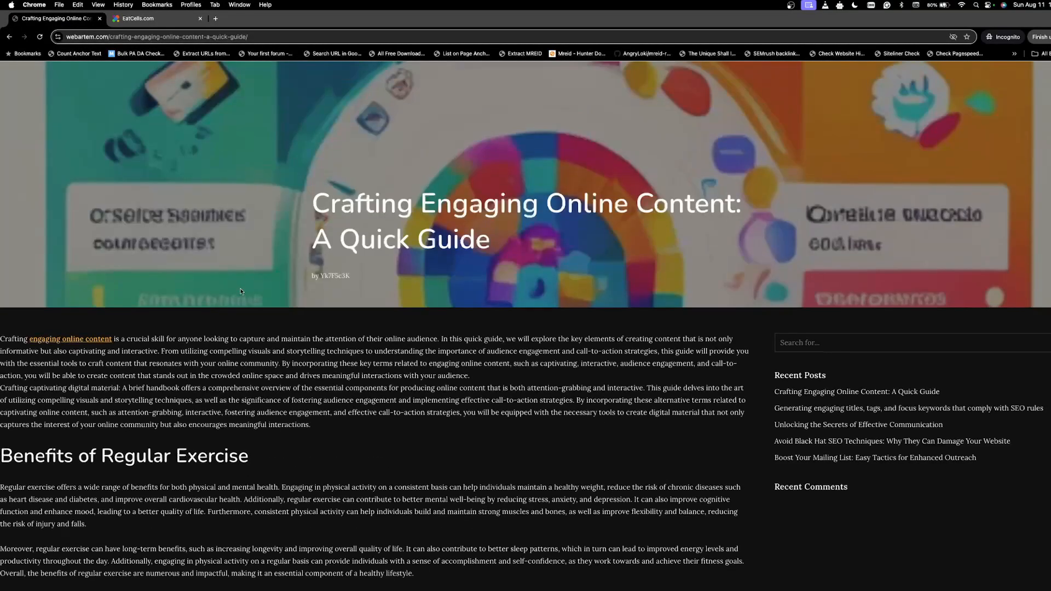
click(132, 24)
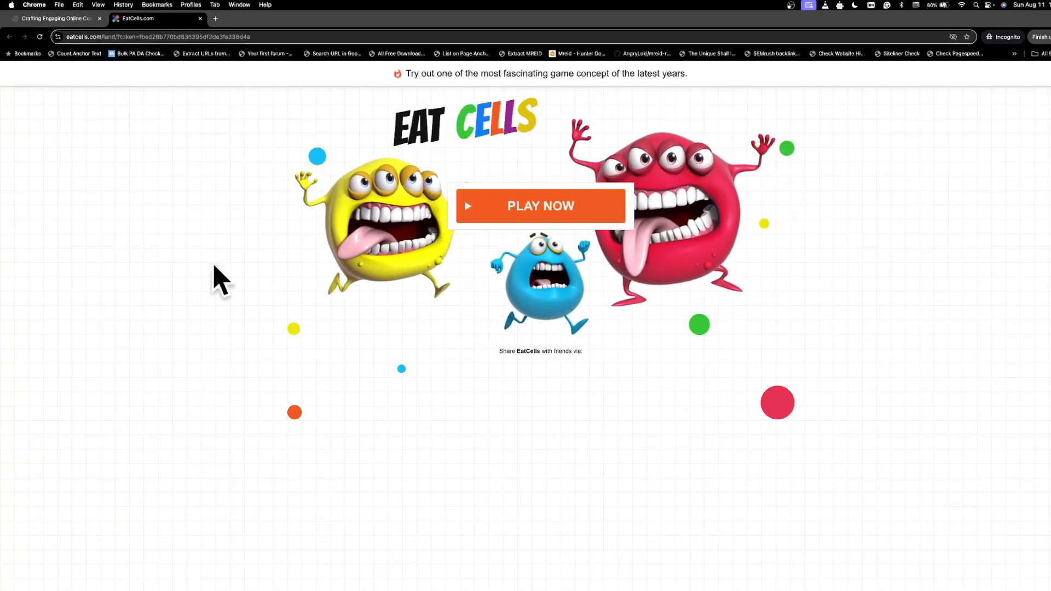
click(60, 18)
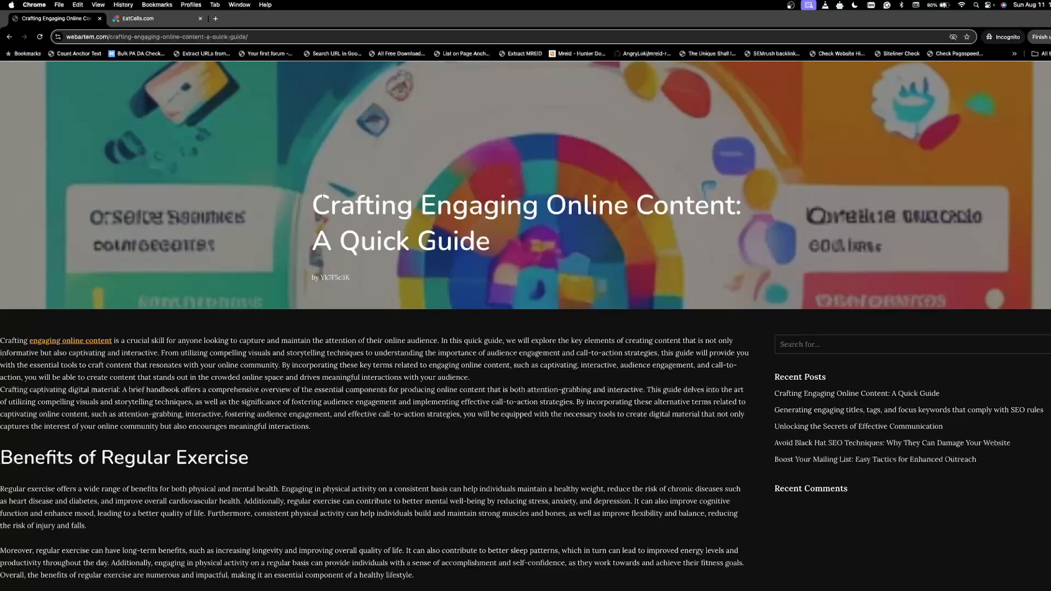
Step: Look through the Crafting Engaging Online Content article, review the ad tab again and take the incognito window out of full screen
scroll(394, 308, down, 15)
scroll(394, 307, up, 13)
scroll(394, 308, up, 3)
scroll(389, 289, down, 15)
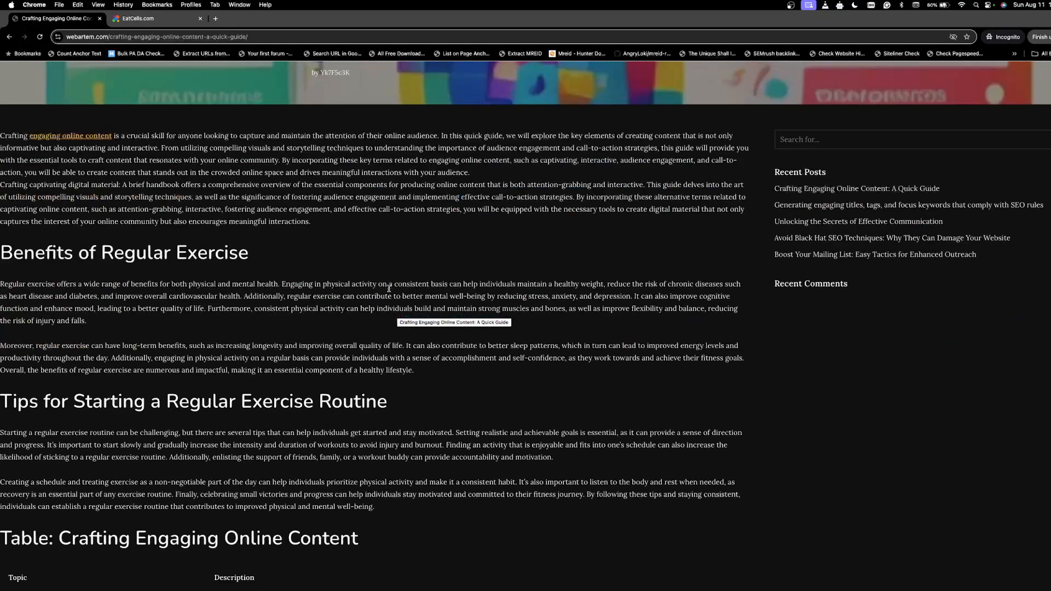
scroll(389, 292, up, 15)
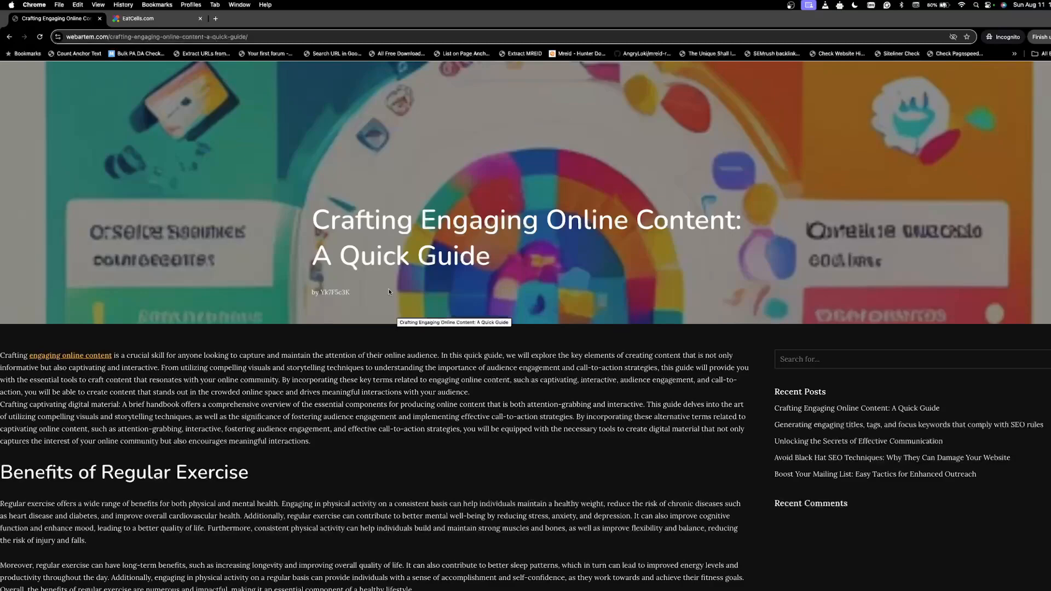
scroll(362, 367, down, 2)
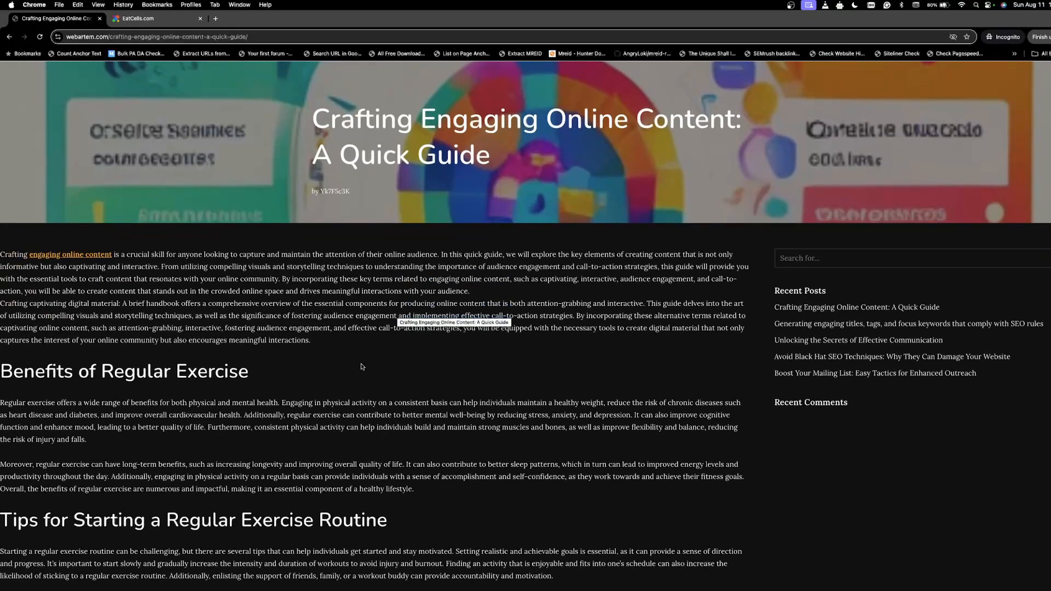
scroll(362, 367, down, 8)
scroll(361, 364, up, 10)
click(137, 20)
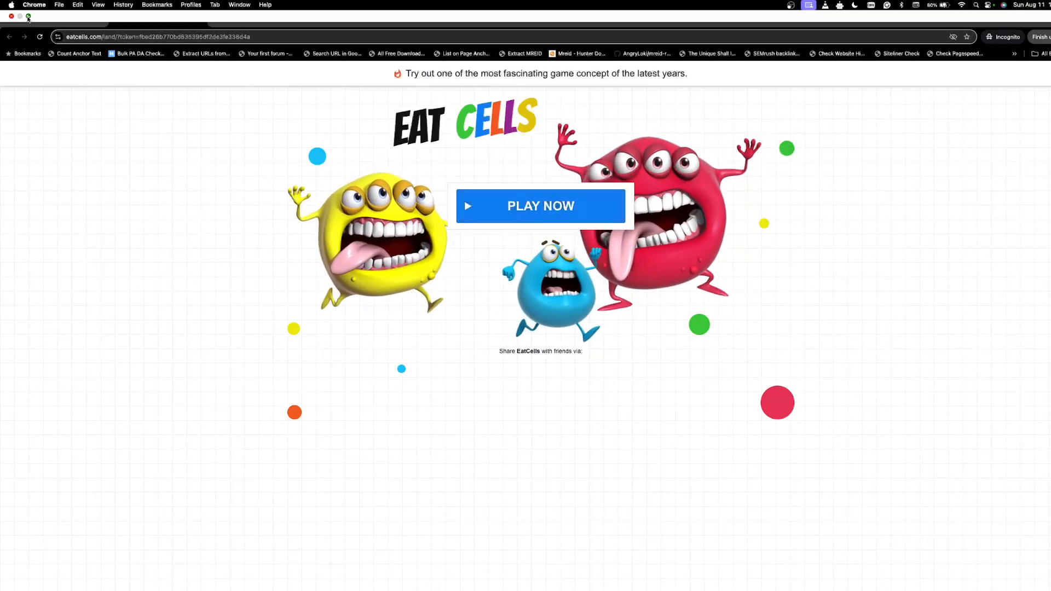
click(28, 17)
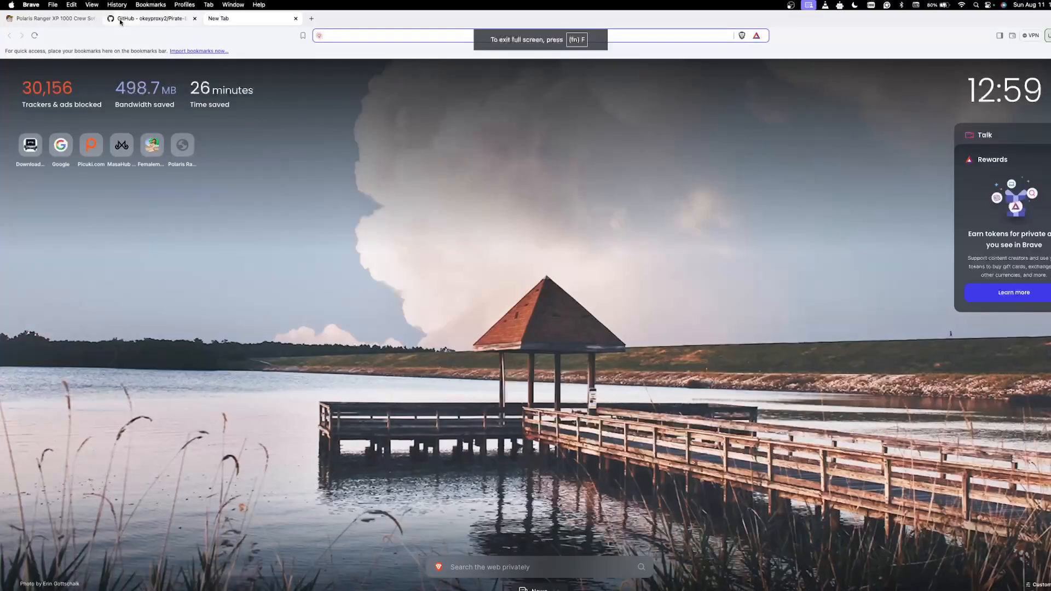
Step: Switch to Brave, close the two leftover tabs and load webartem.com there
click(94, 18)
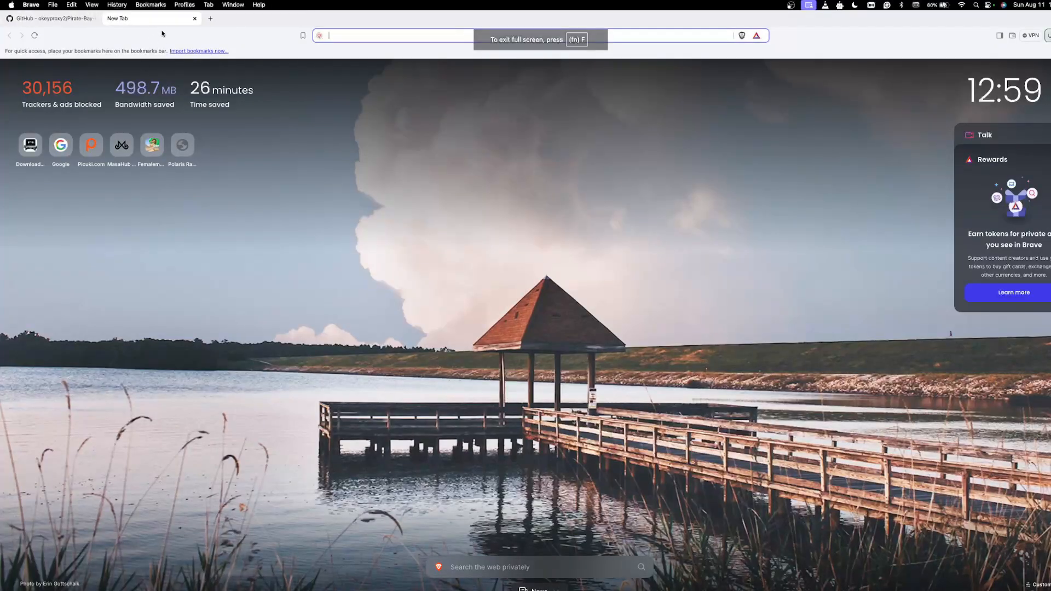
click(77, 19)
click(94, 18)
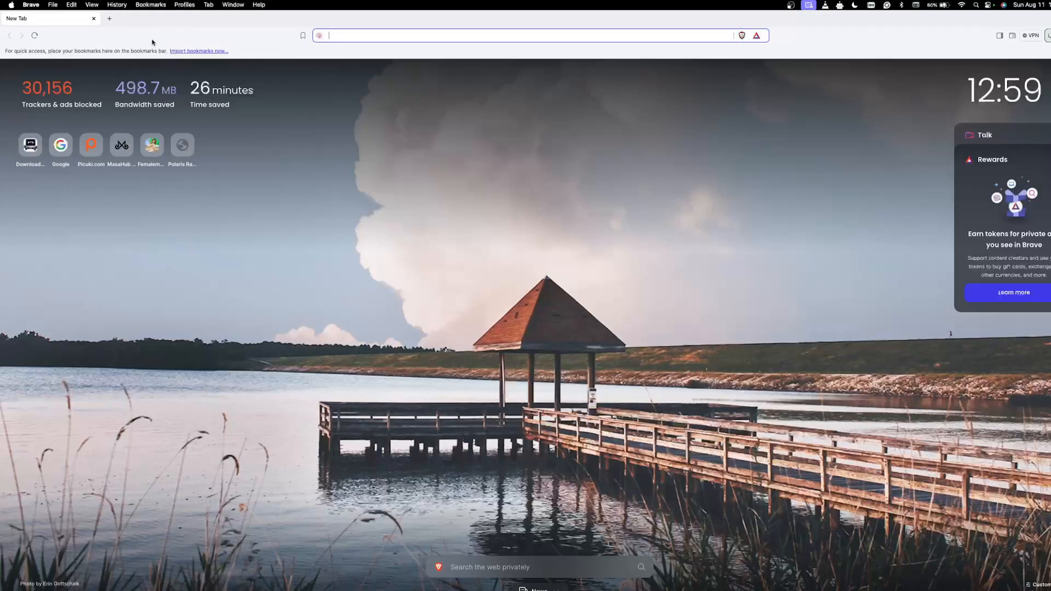
right_click(352, 36)
click(368, 89)
key(Return)
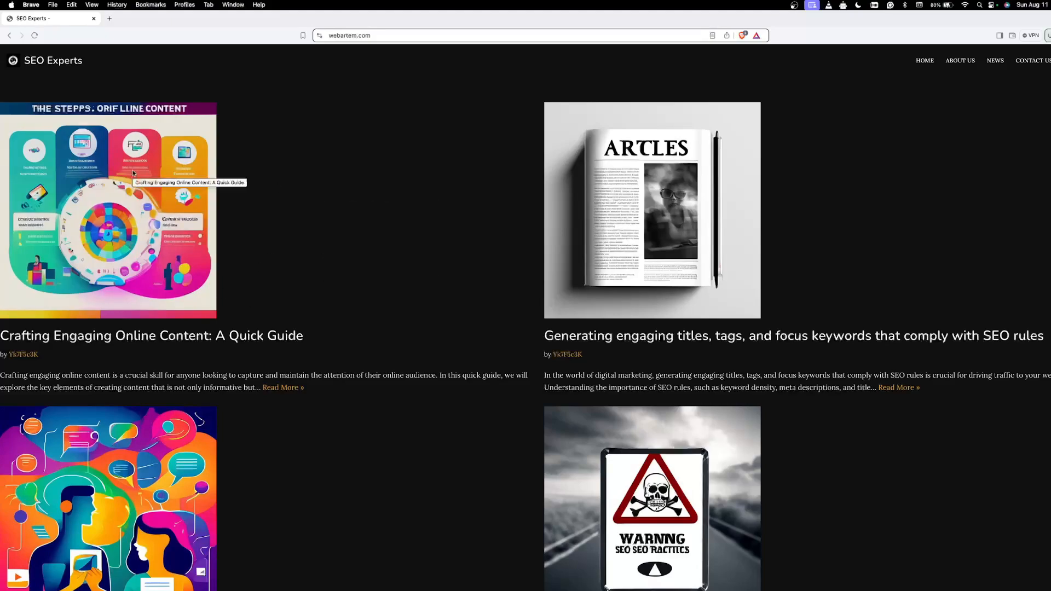
Step: Test the popunder in Brave by opening the Crafting Engaging Online Content post and comparing the site tab with the ad tab
click(129, 340)
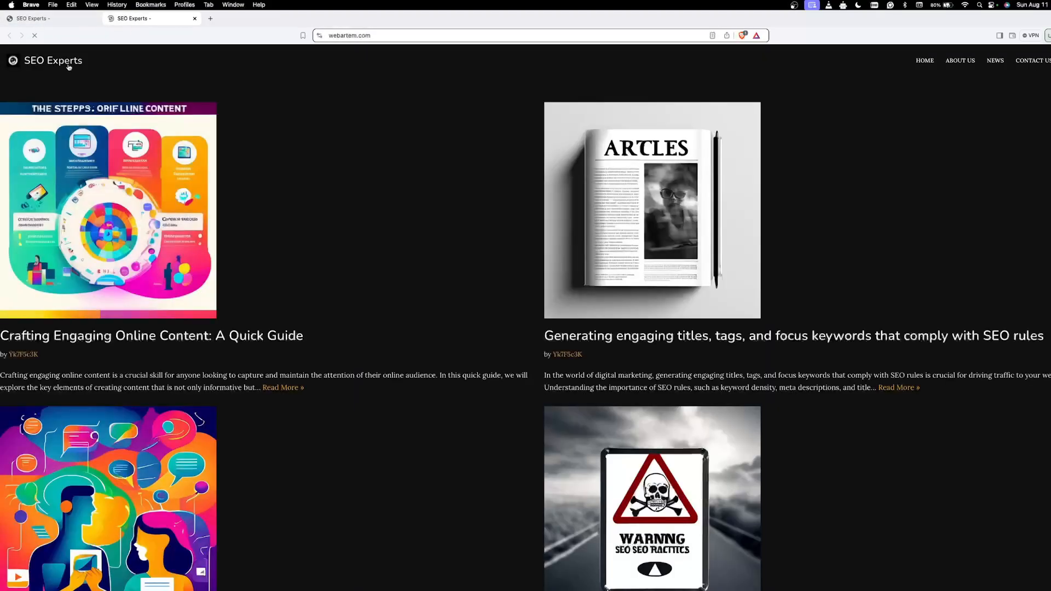
click(43, 21)
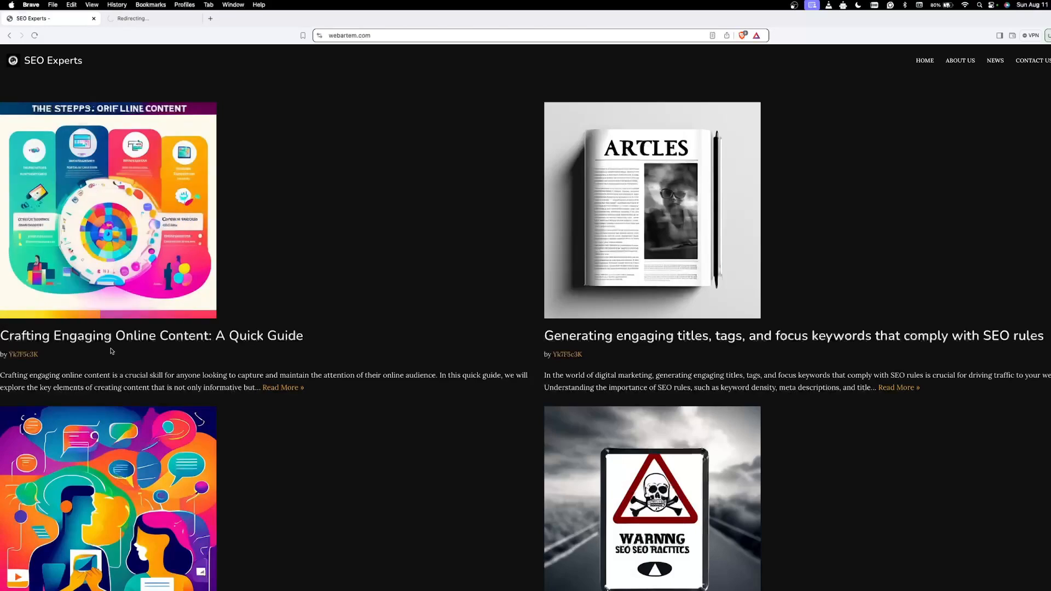
click(140, 20)
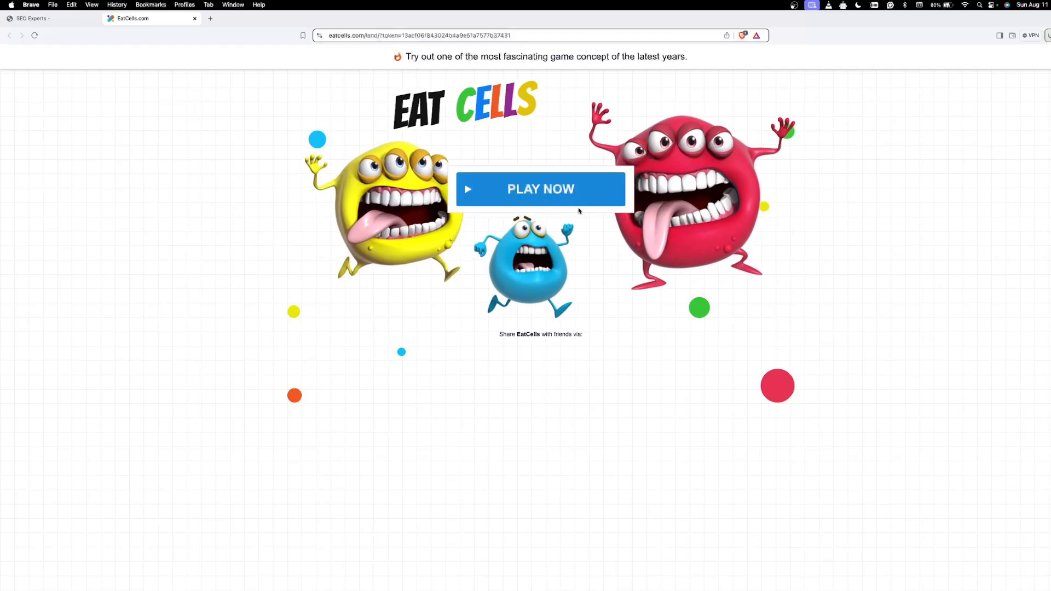
click(33, 18)
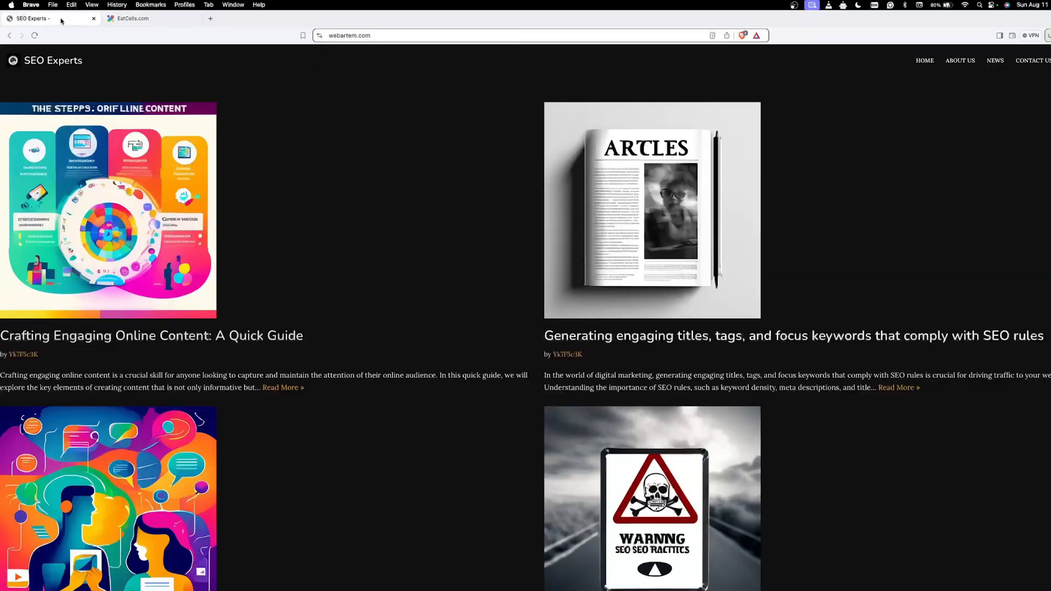
click(132, 19)
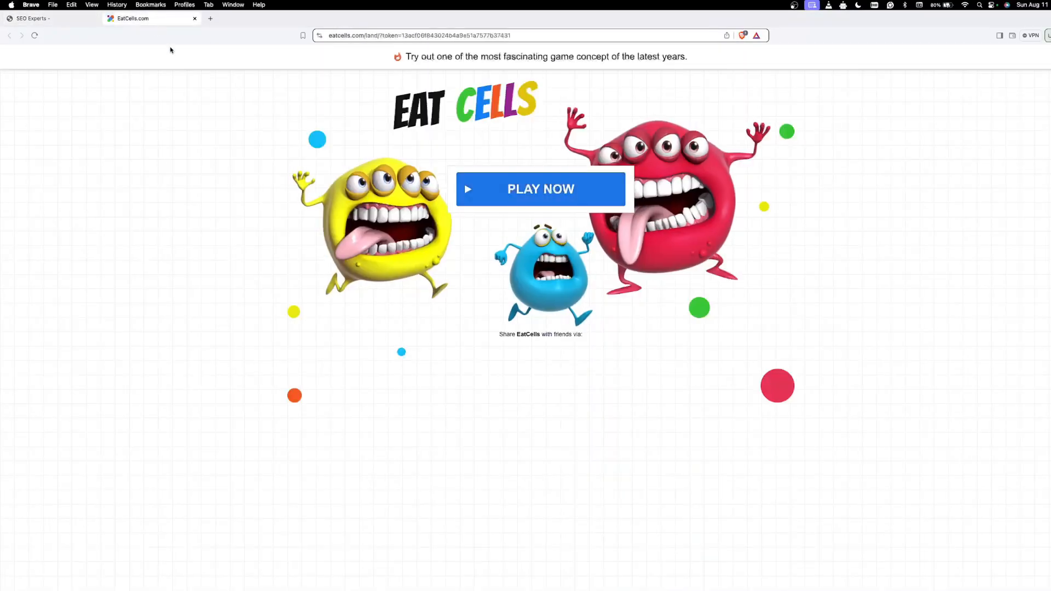
click(45, 22)
click(134, 24)
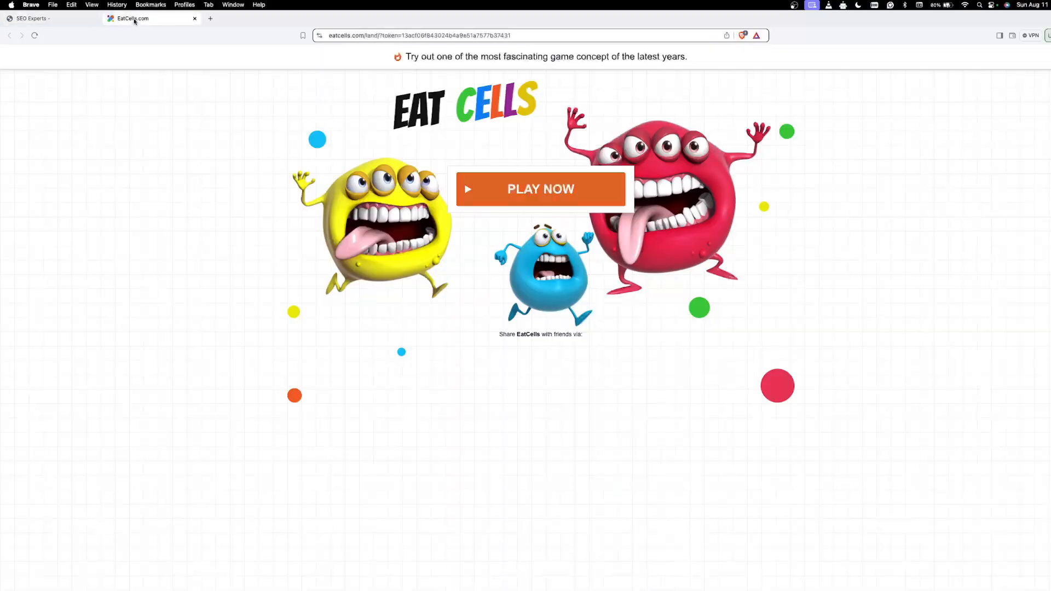
Step: Close the ad and webartem.com tabs in Brave, leaving a blank tab in a window out of full screen
click(195, 18)
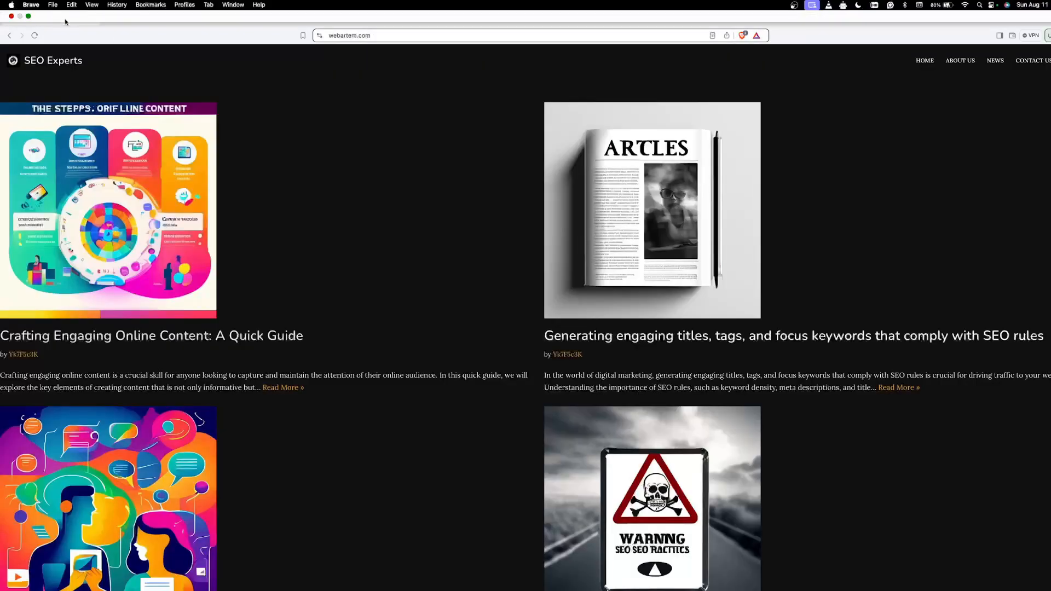
click(109, 19)
click(94, 19)
click(29, 17)
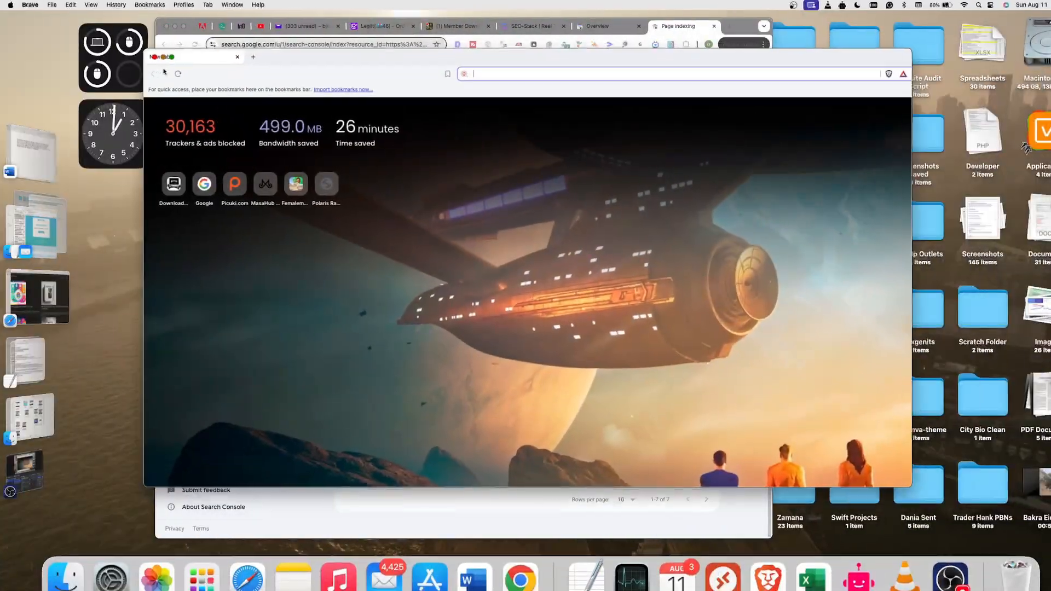
Step: Return to HilltopAds in Chrome, dismiss the popunder code and add an In-page Push zone named In-Page Push to webartem.com
click(484, 531)
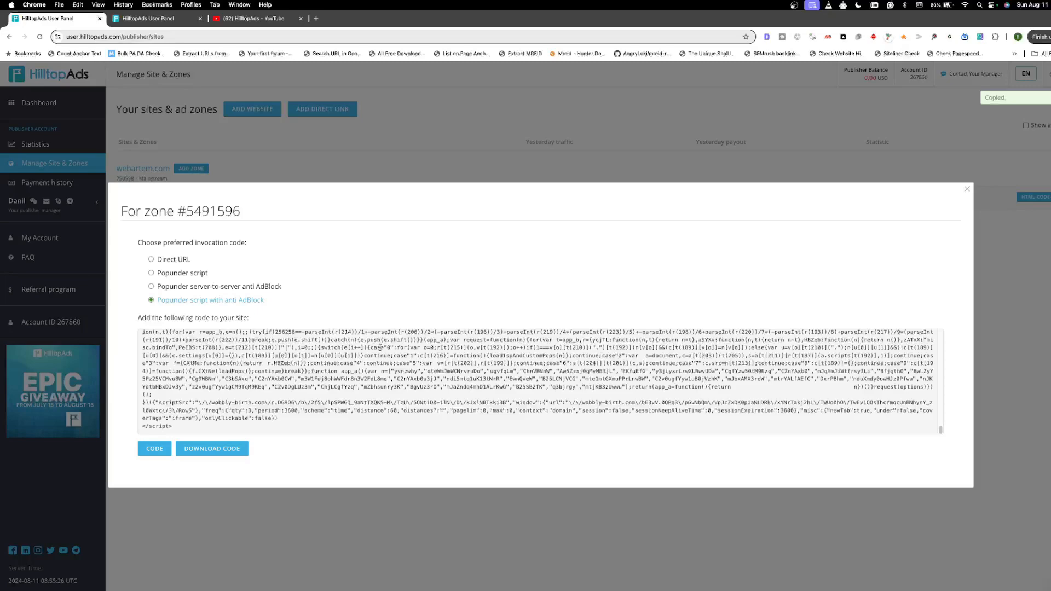
click(966, 190)
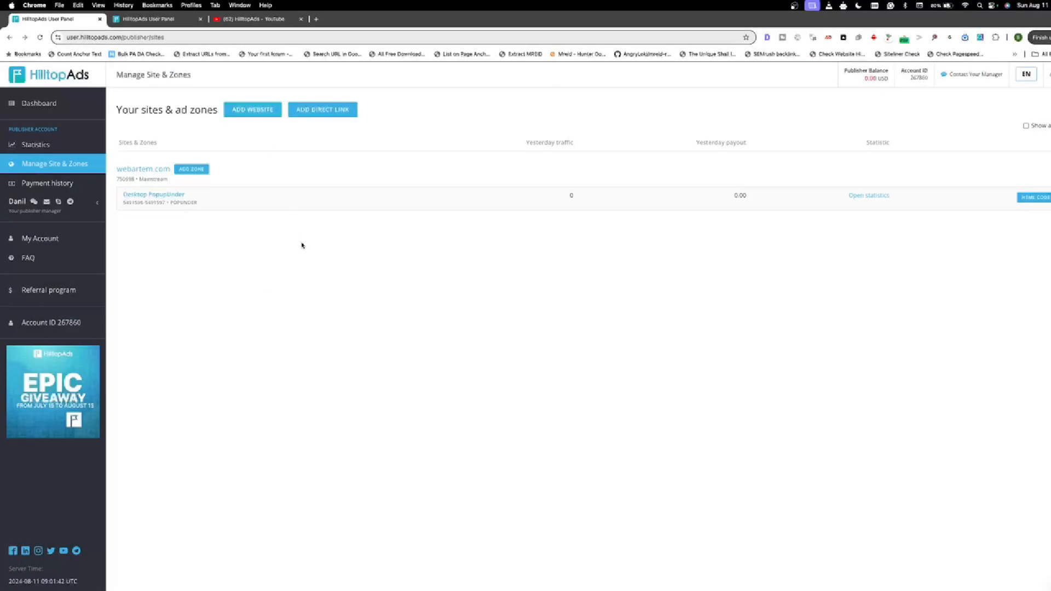
click(190, 170)
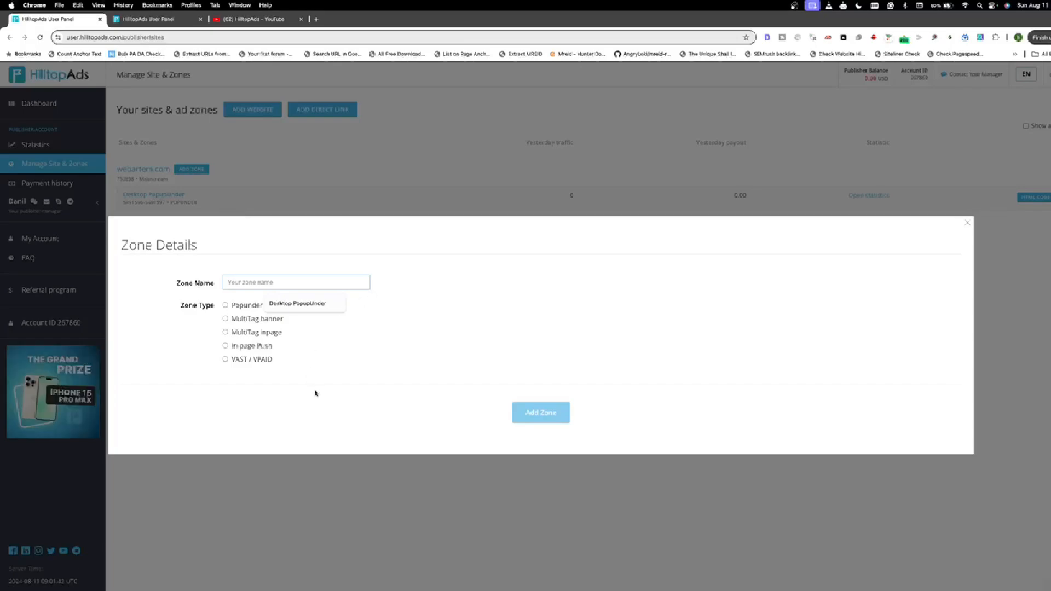
click(225, 346)
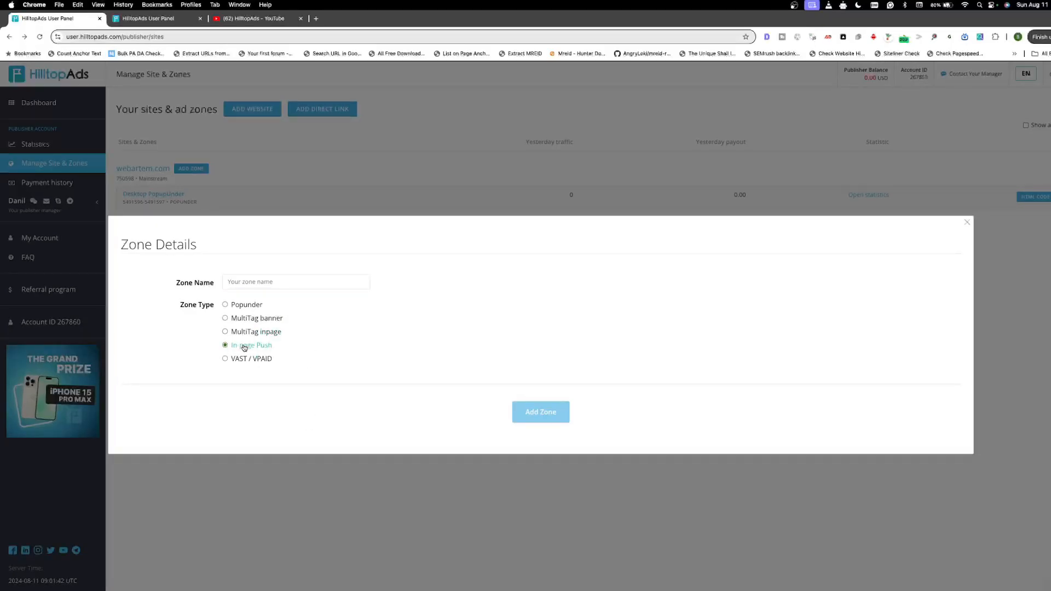
click(285, 279)
text(In-Page Push)
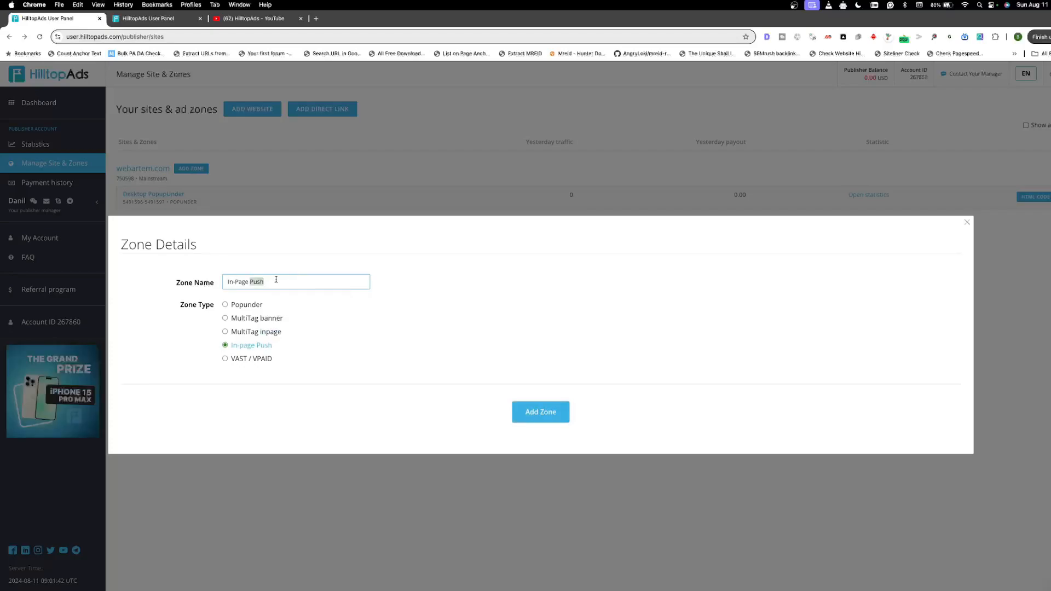
triple_click(277, 279)
click(541, 411)
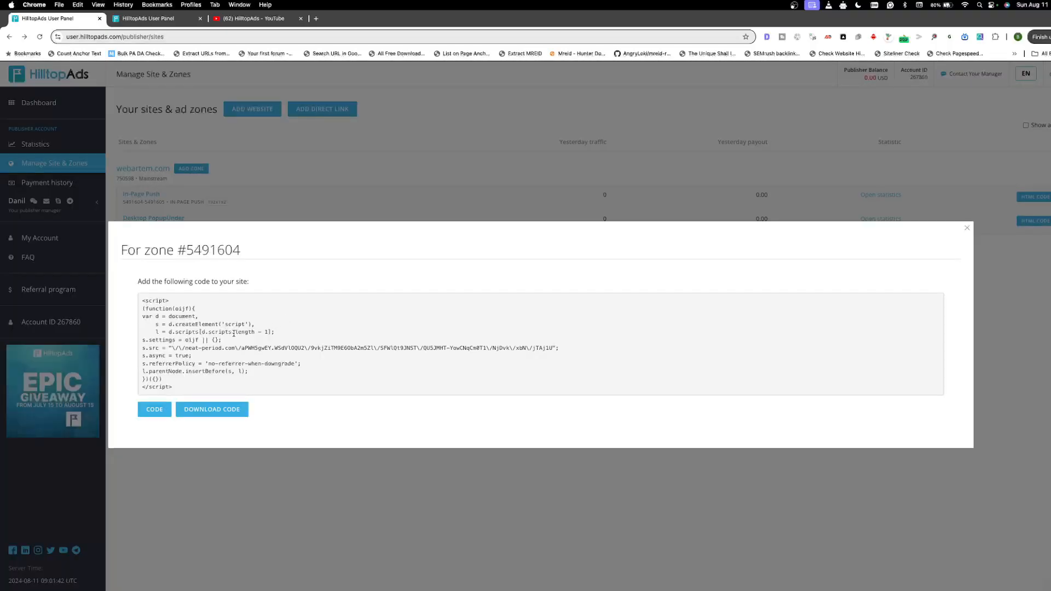
Step: Copy the script code of the new In-Page Push zone
drag(135, 285, 284, 288)
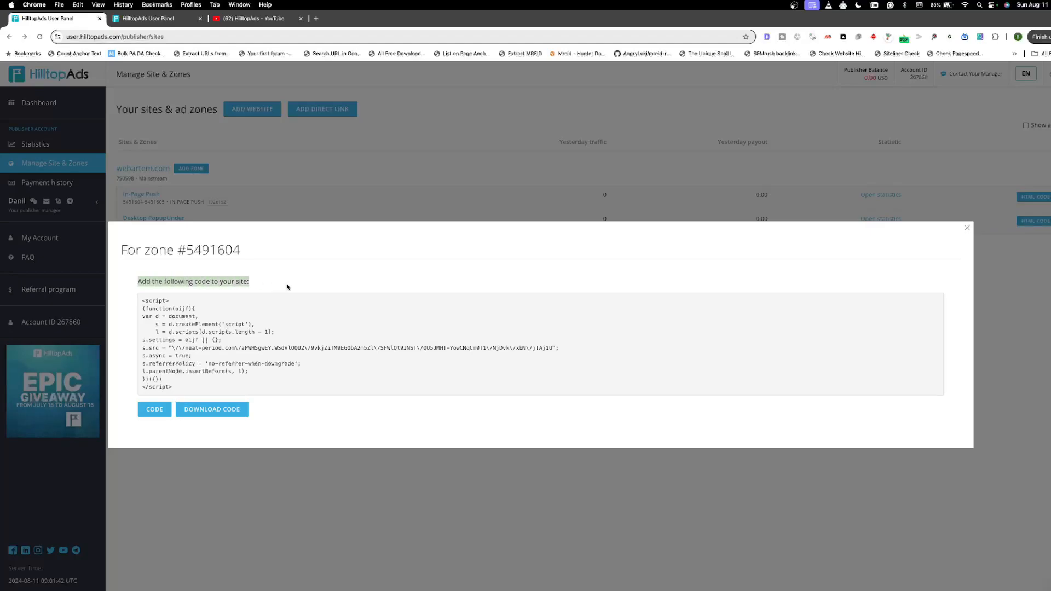
click(280, 296)
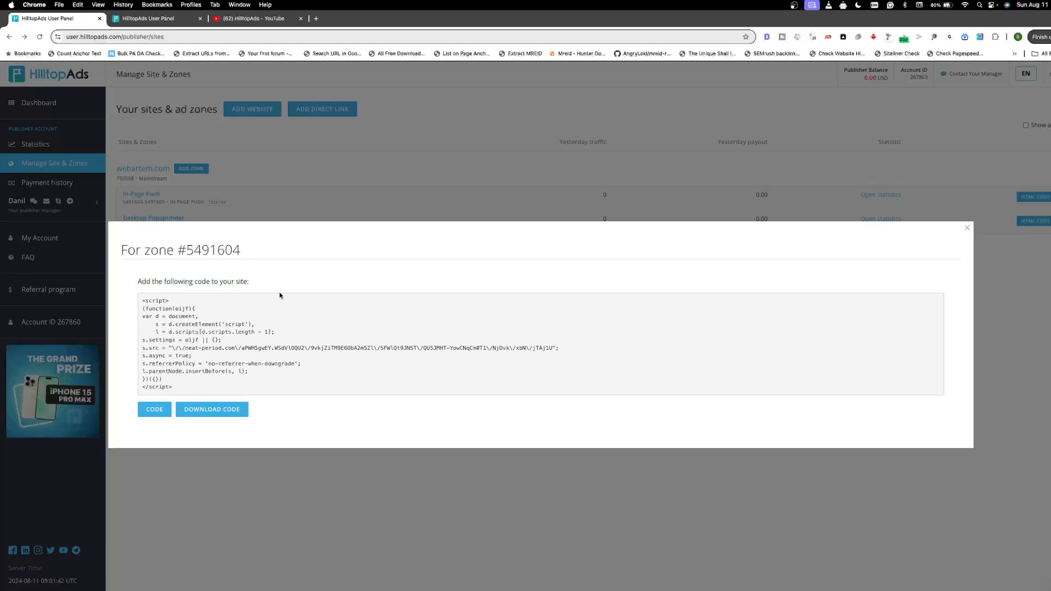
click(154, 411)
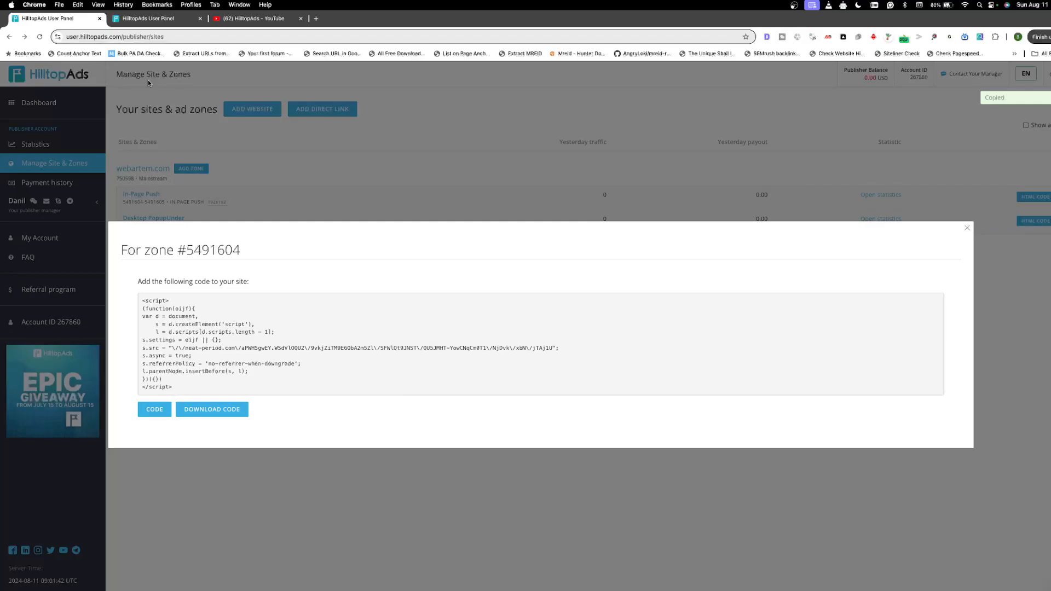
Step: Switch to the WordPress admin in Safari and open a blank HFCM form for a new snippet
click(29, 16)
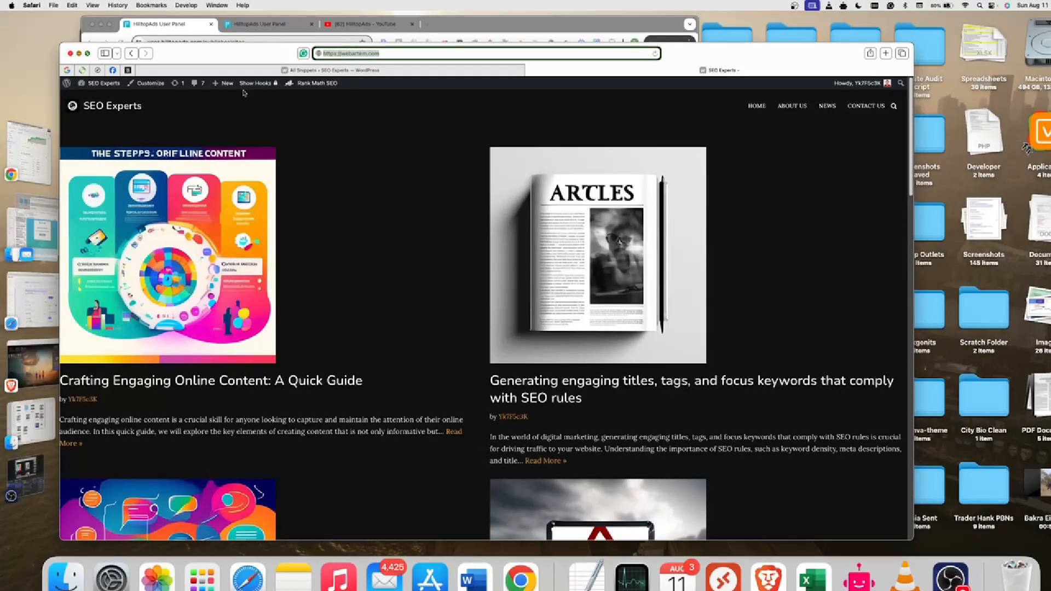
click(87, 54)
click(290, 125)
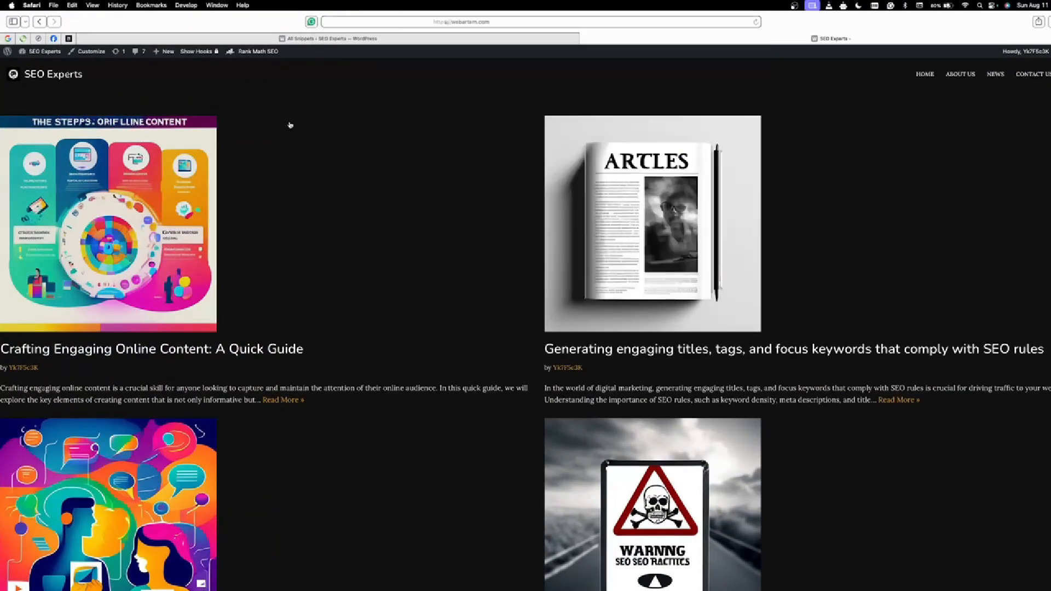
click(422, 39)
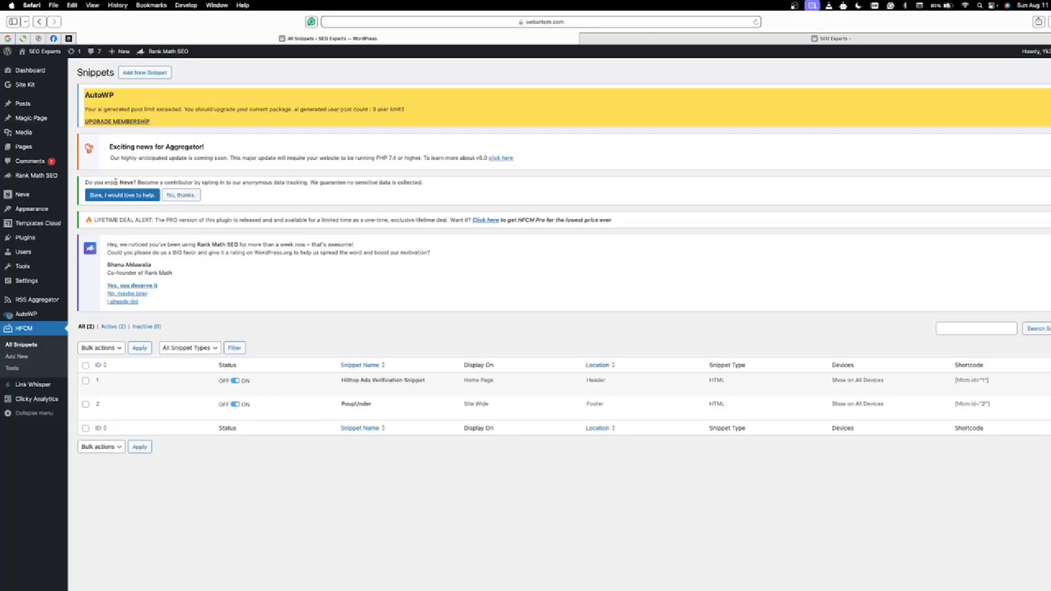
click(147, 76)
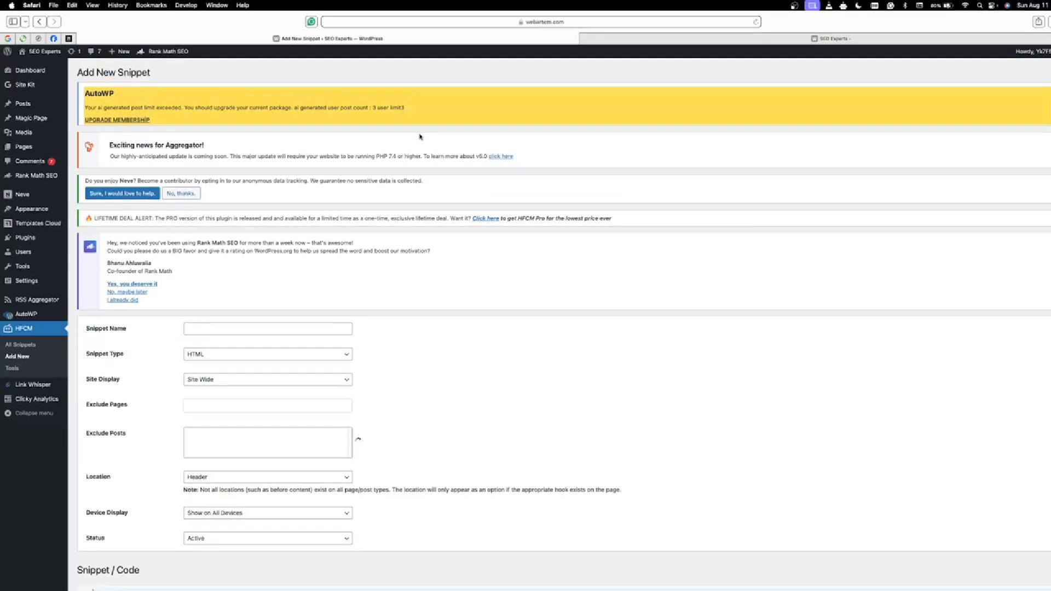
scroll(231, 403, down, 5)
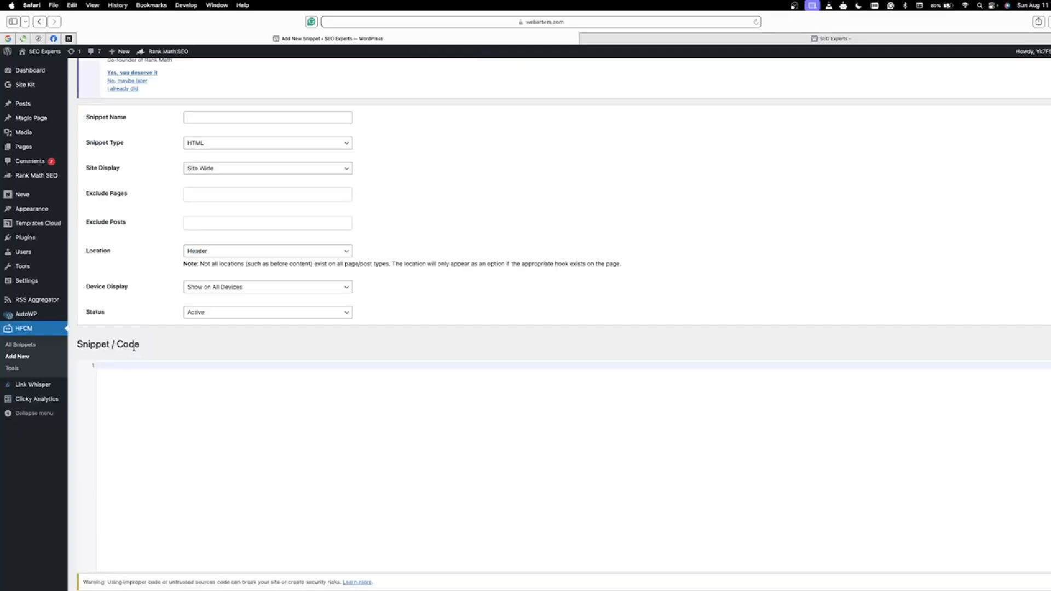
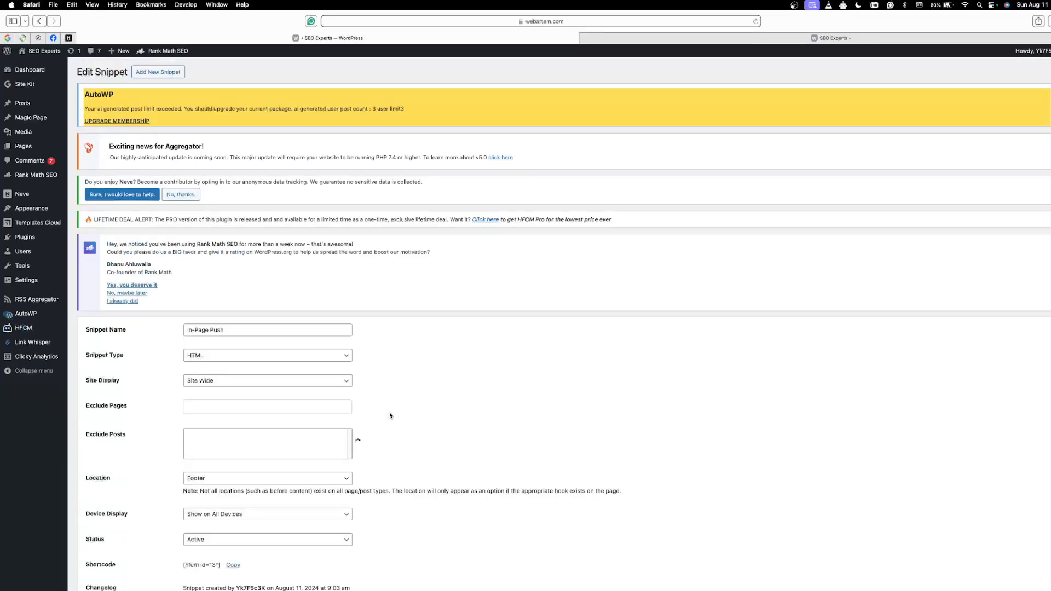
Step: Go back to the list of all HFCM snippets and copy the webartem.com home page address from the browser's address
click(23, 330)
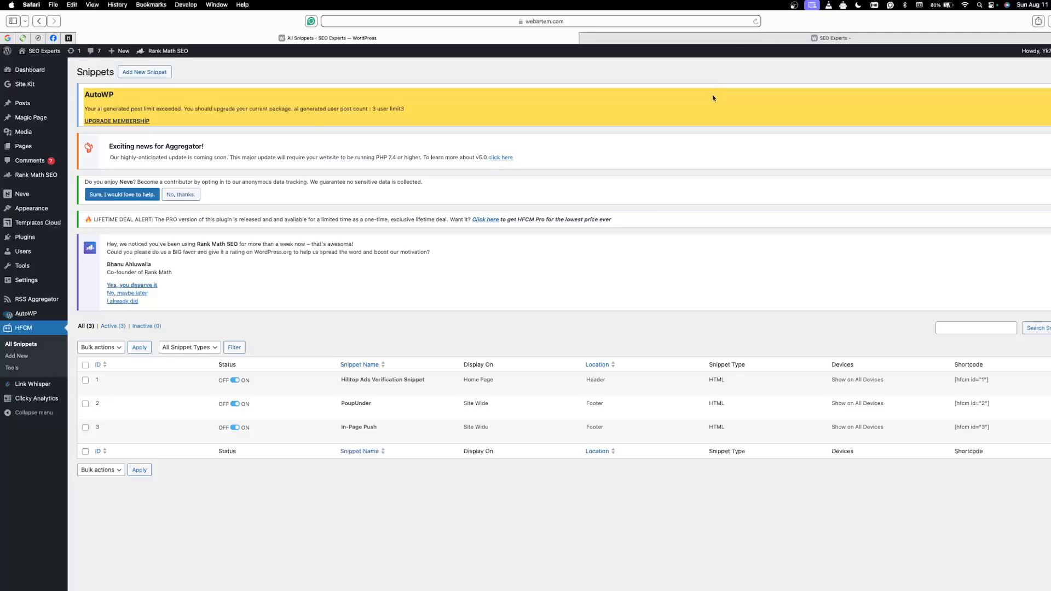
click(575, 21)
click(396, 22)
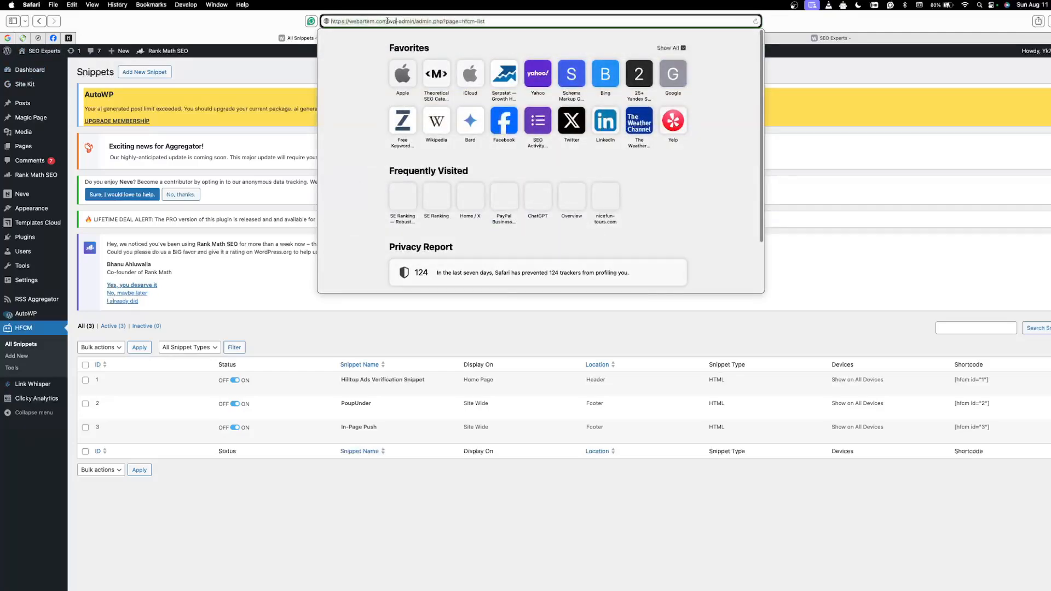
drag(389, 22, 326, 22)
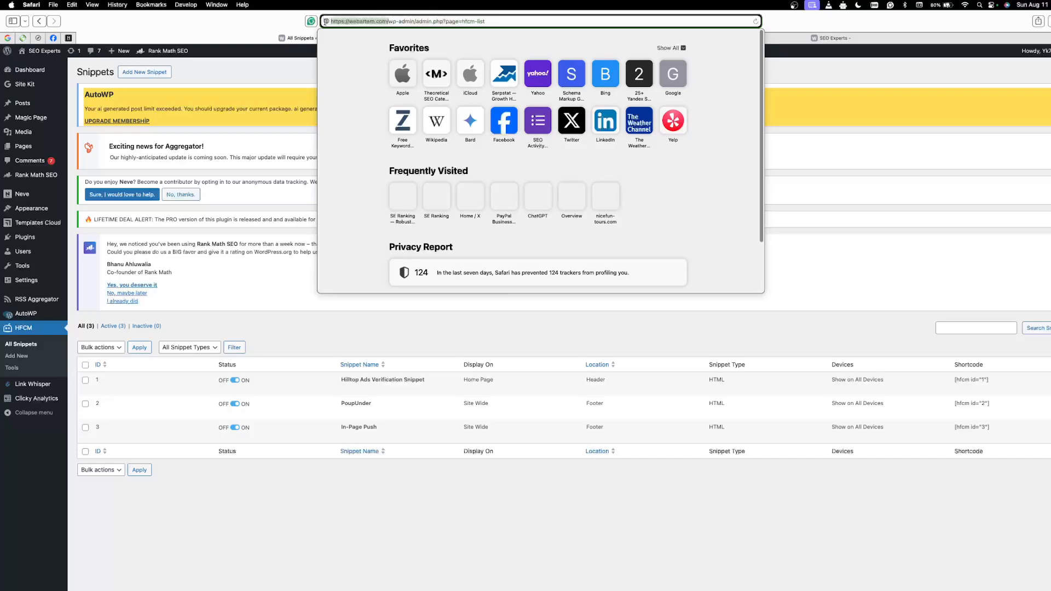
right_click(354, 21)
click(366, 34)
click(401, 472)
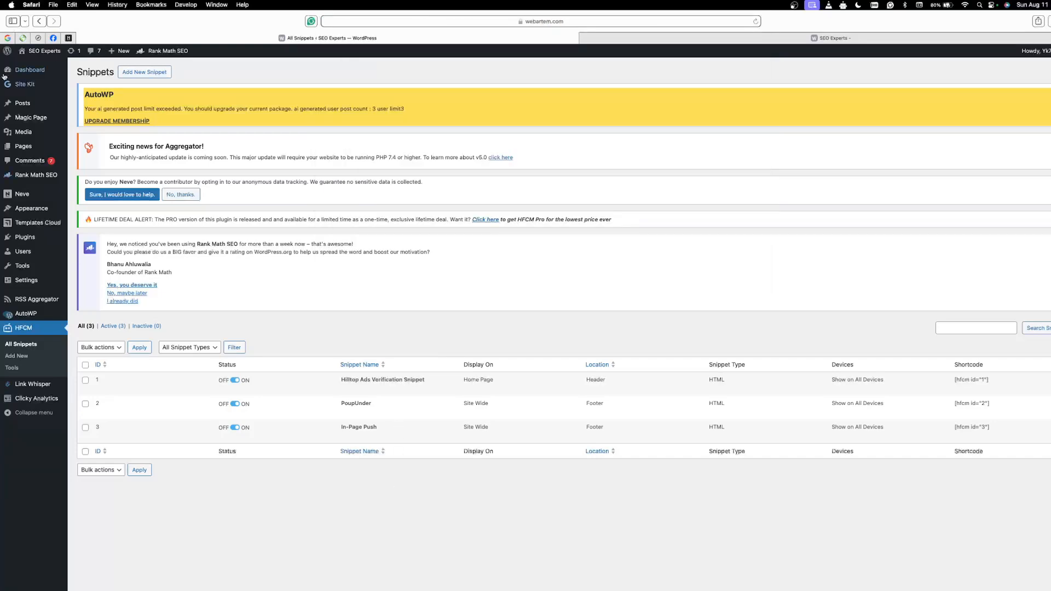
Step: Leave Safari's full screen, switch to Brave and load the copied webartem.com address
click(26, 23)
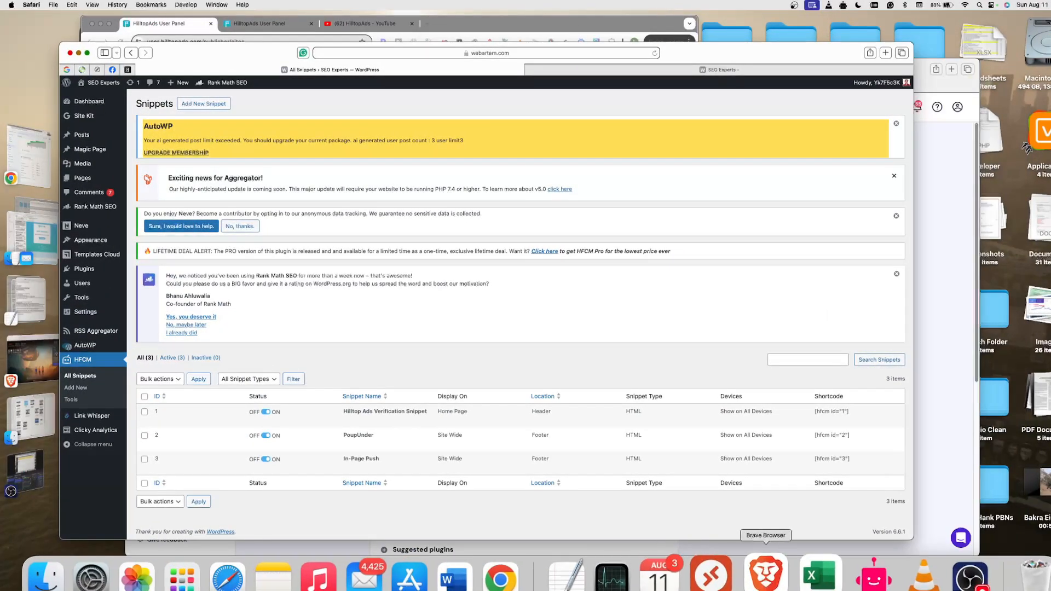
click(769, 572)
right_click(344, 36)
click(368, 87)
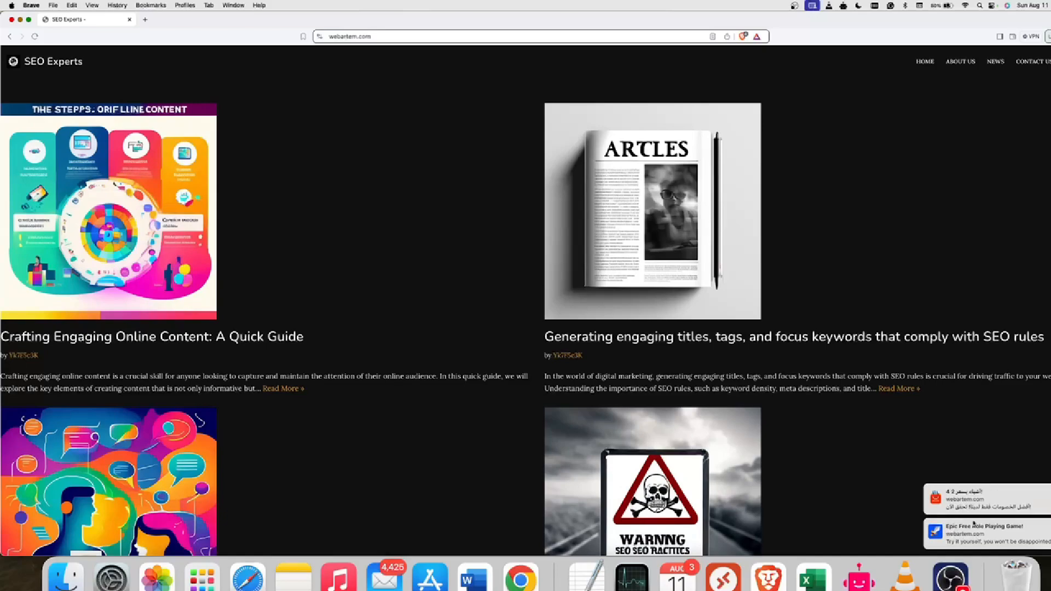
Step: Test the in-page push on the webartem.com home page by opening one of its notifications, then close the ad tab
scroll(833, 385, down, 3)
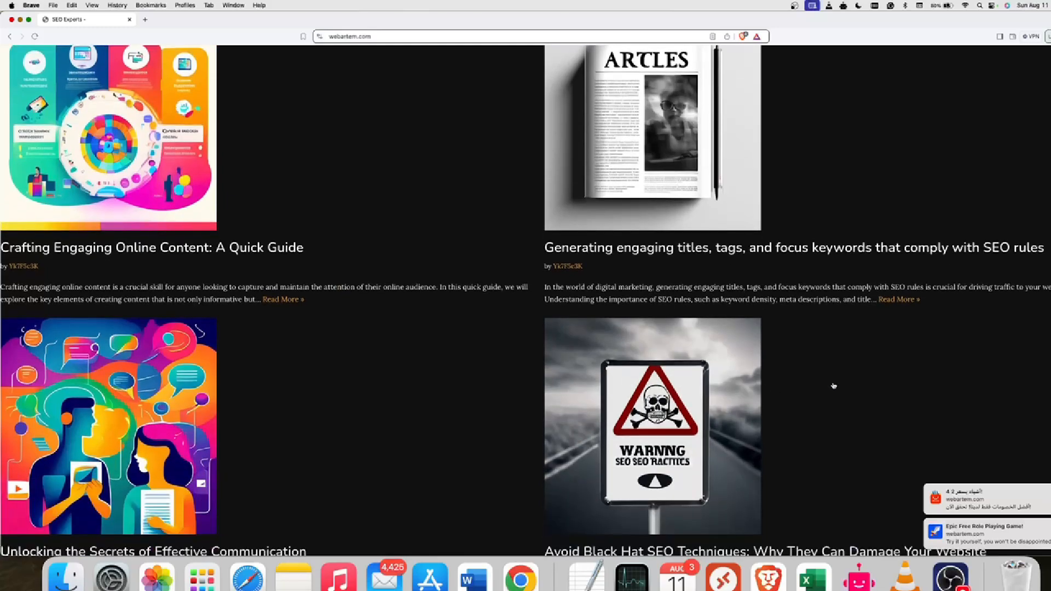
scroll(833, 375, up, 3)
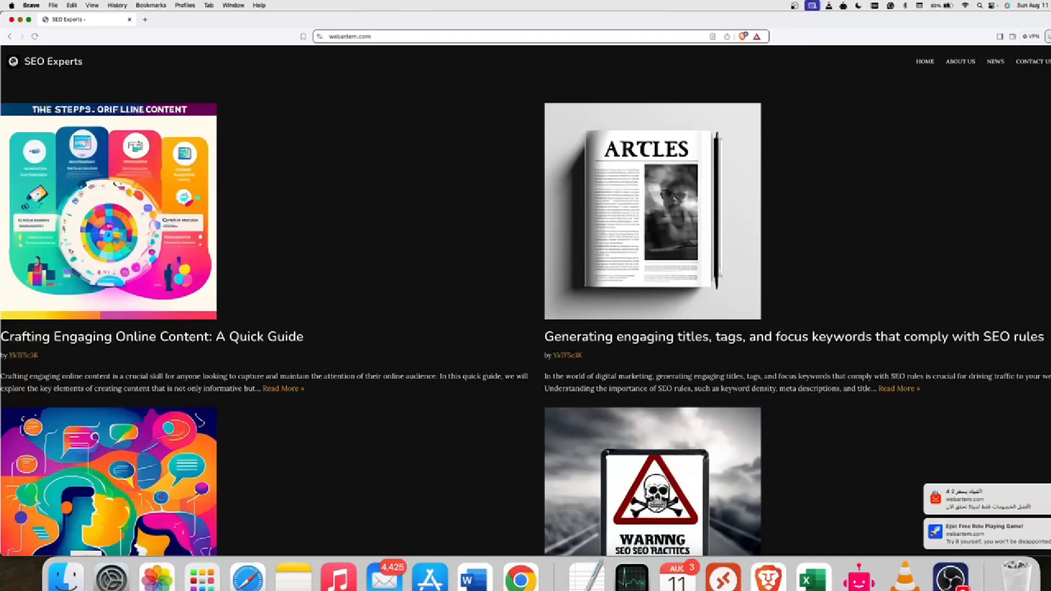
click(1013, 500)
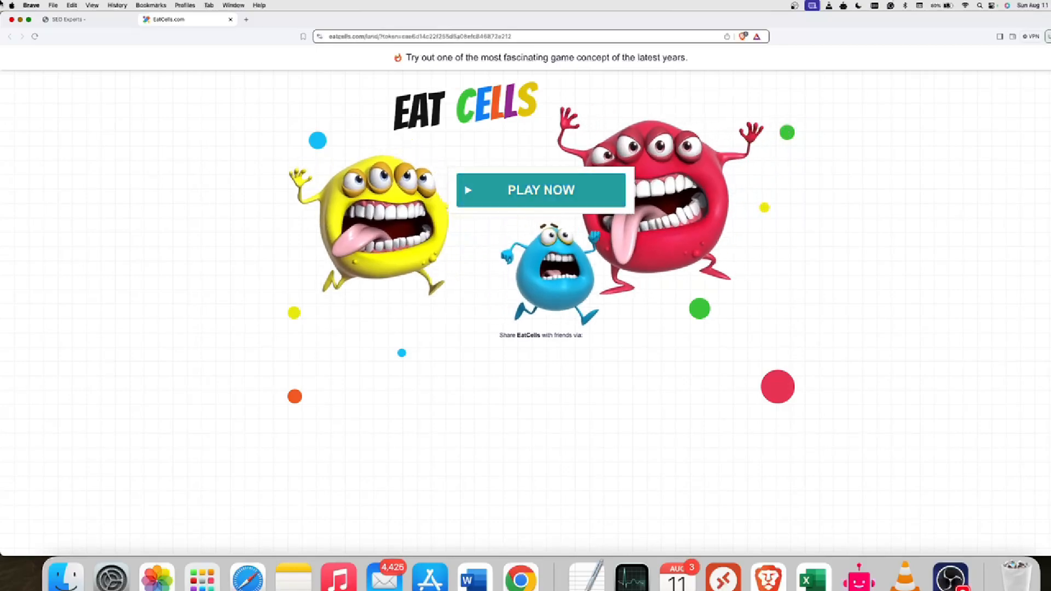
key(F11)
key(F11)
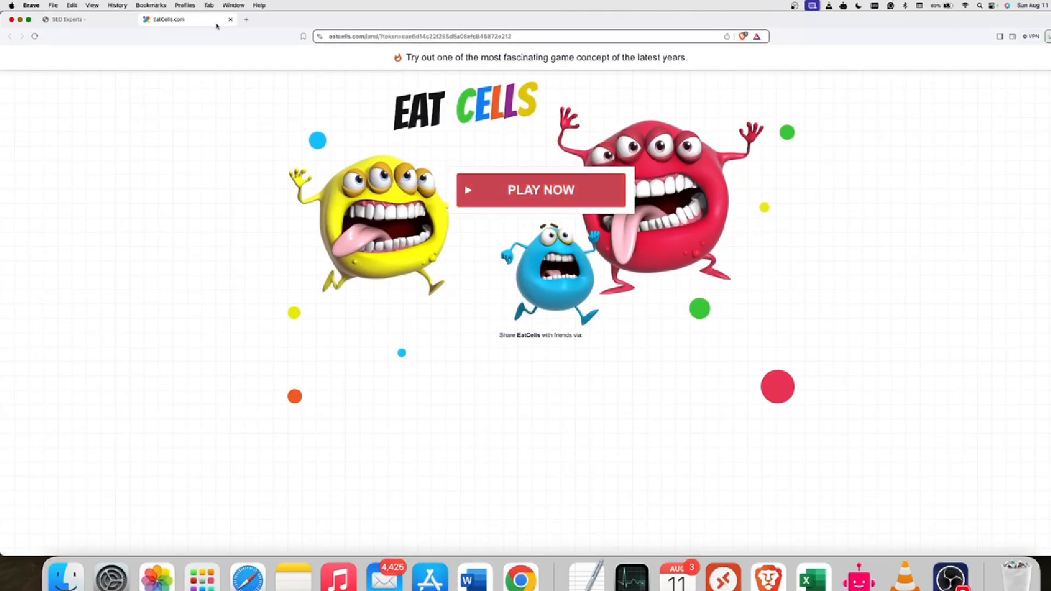
click(230, 19)
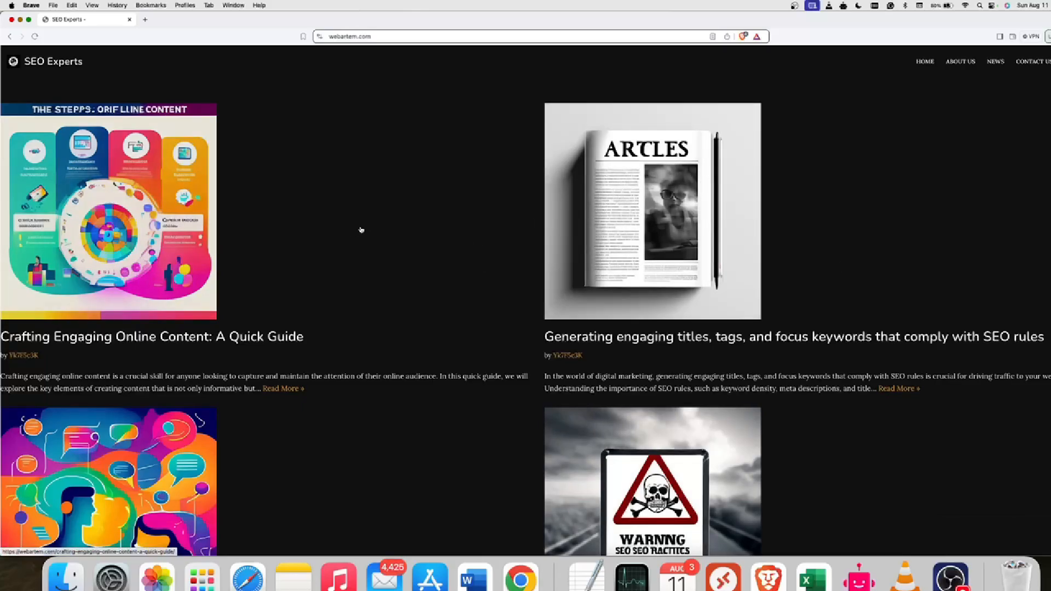
Step: Look through the webartem.com home page down to its footer and close its tab
scroll(350, 229, down, 20)
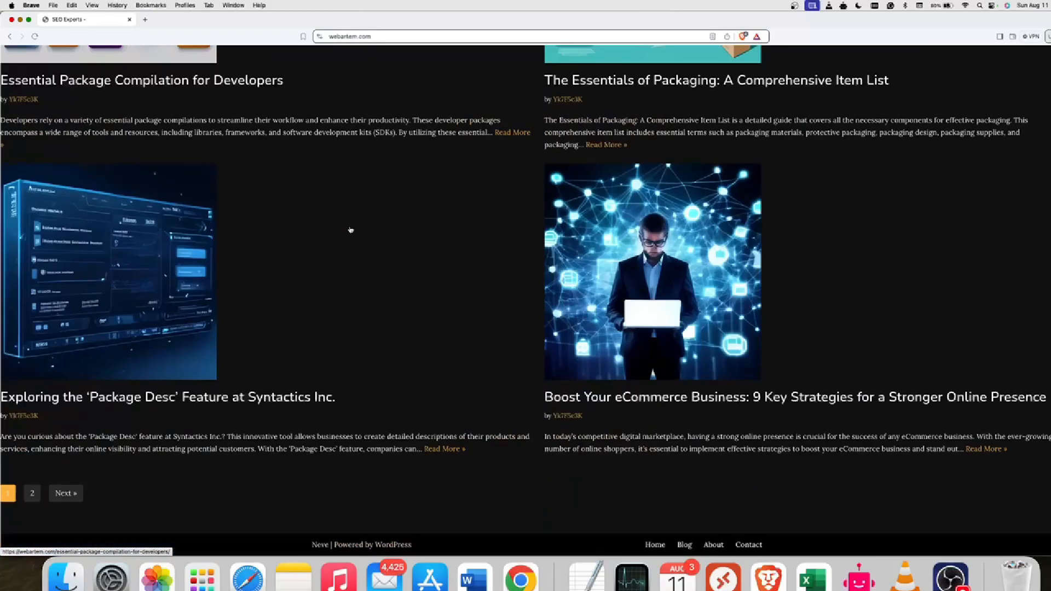
scroll(350, 229, up, 20)
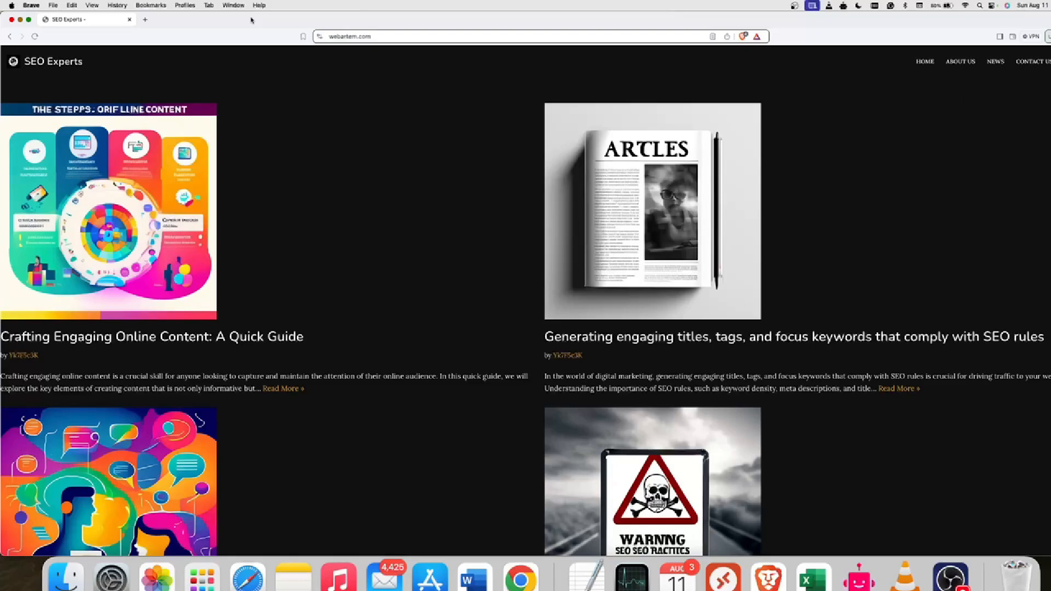
click(129, 20)
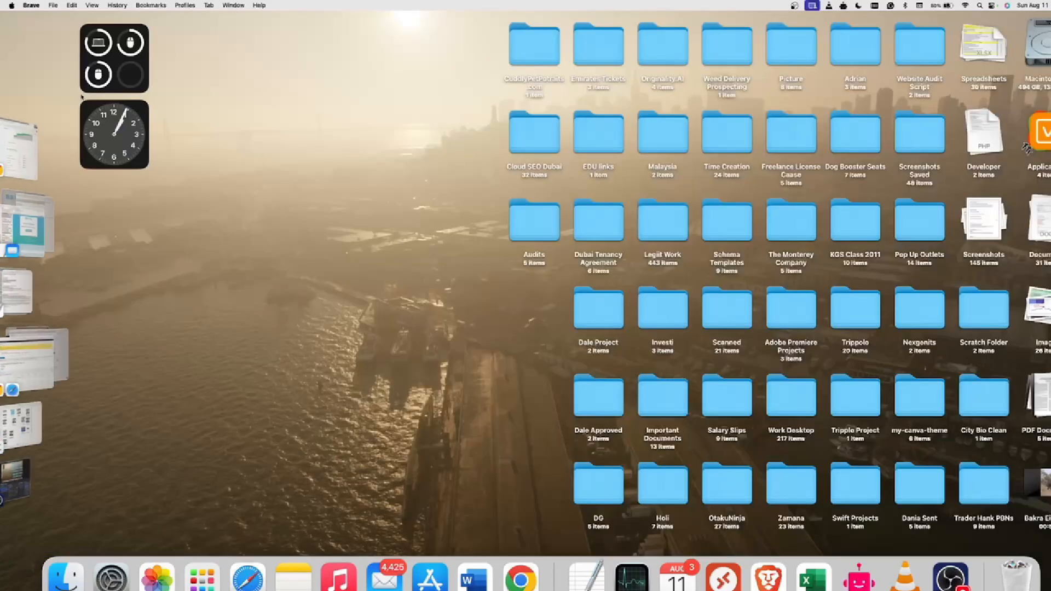
Step: Switch to HilltopAds in Chrome, make the window full screen and open the publisher statistics
click(521, 577)
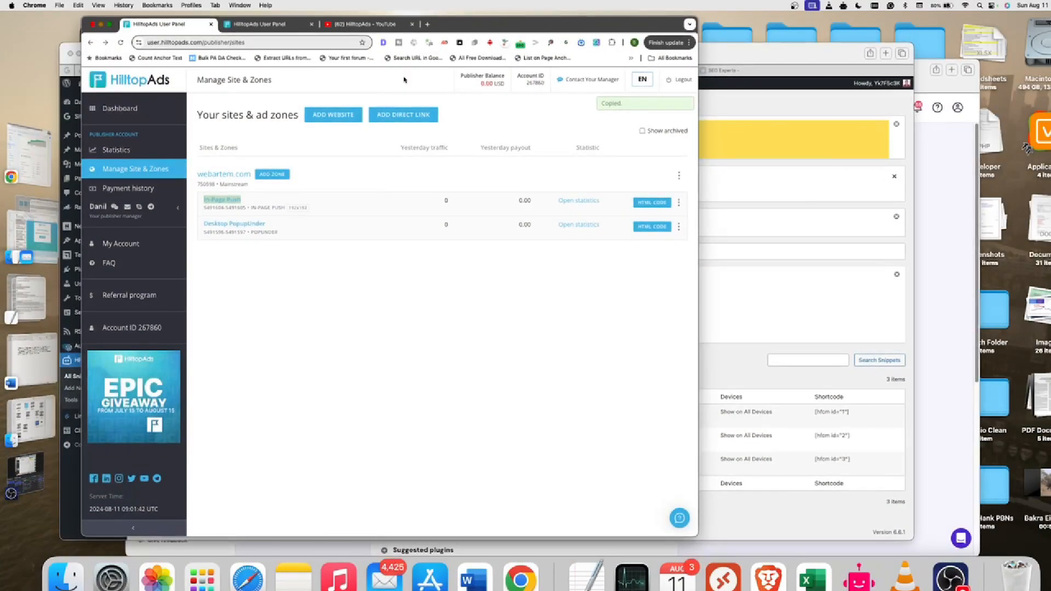
click(110, 25)
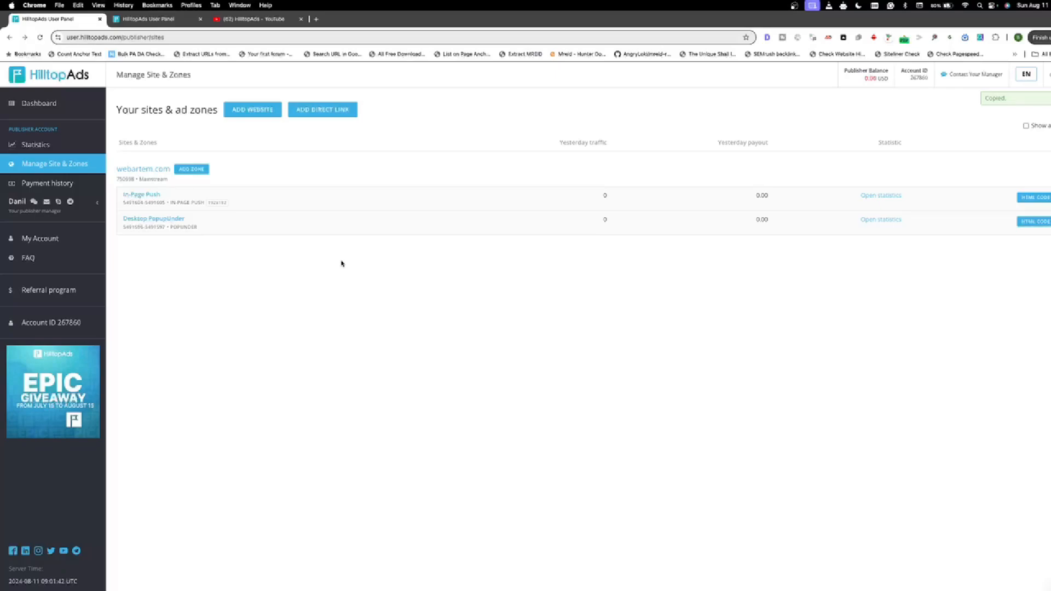
click(33, 146)
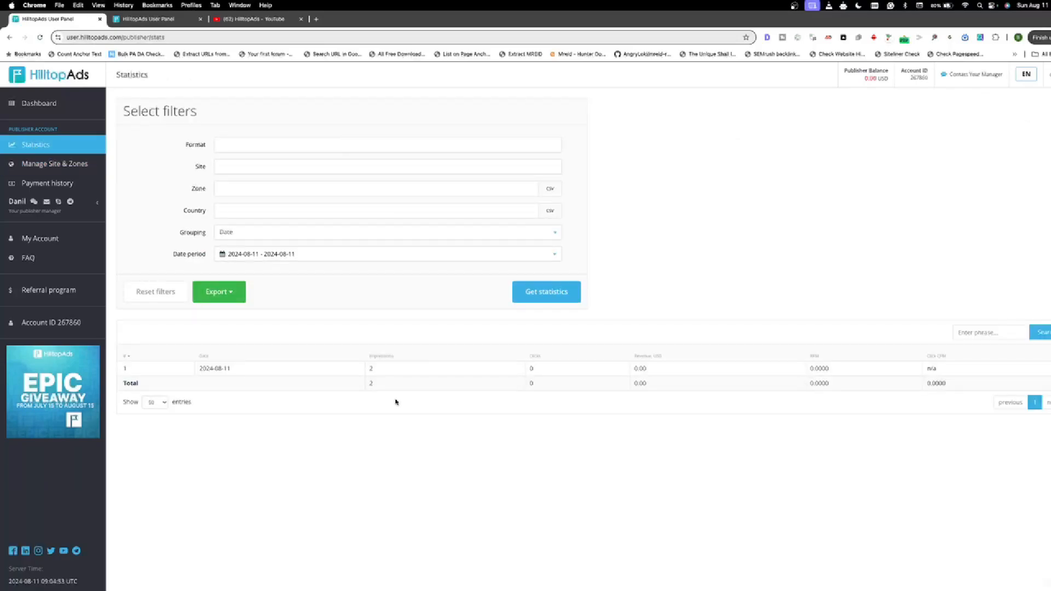
Step: Examine the date, impressions, clicks, revenue and CPM figures in the statistics table, and view the available country filter options
drag(201, 368, 241, 370)
drag(369, 370, 385, 372)
click(371, 384)
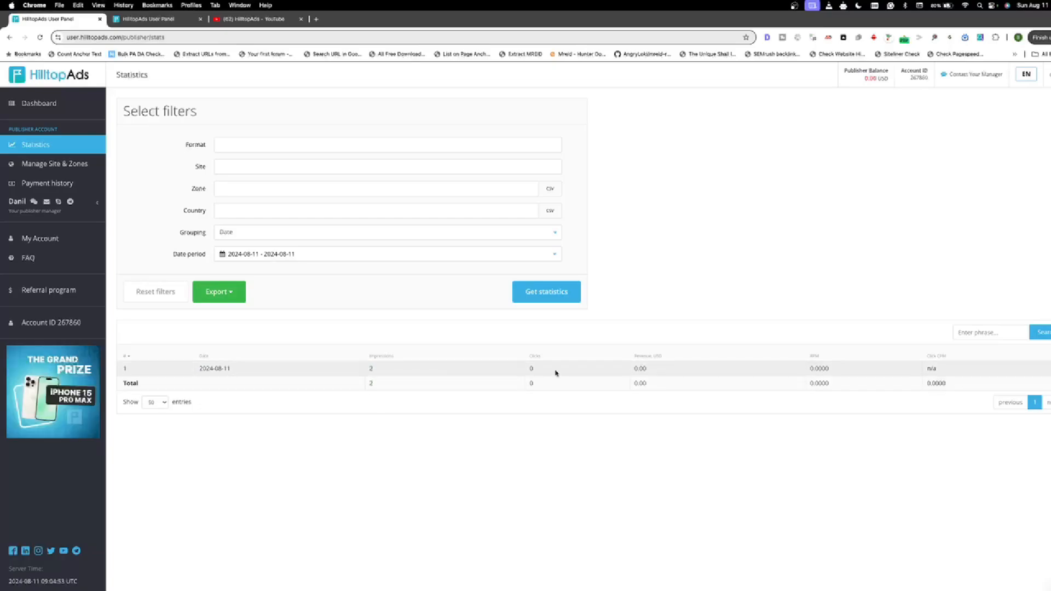
drag(526, 368, 598, 370)
double_click(642, 369)
double_click(642, 383)
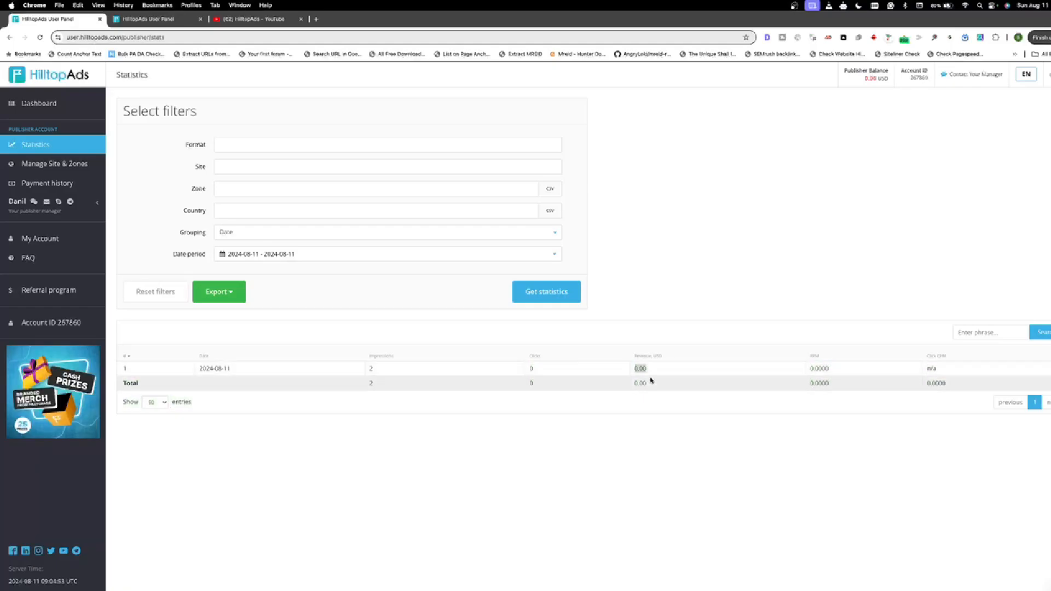
drag(810, 369, 910, 386)
click(950, 387)
double_click(932, 383)
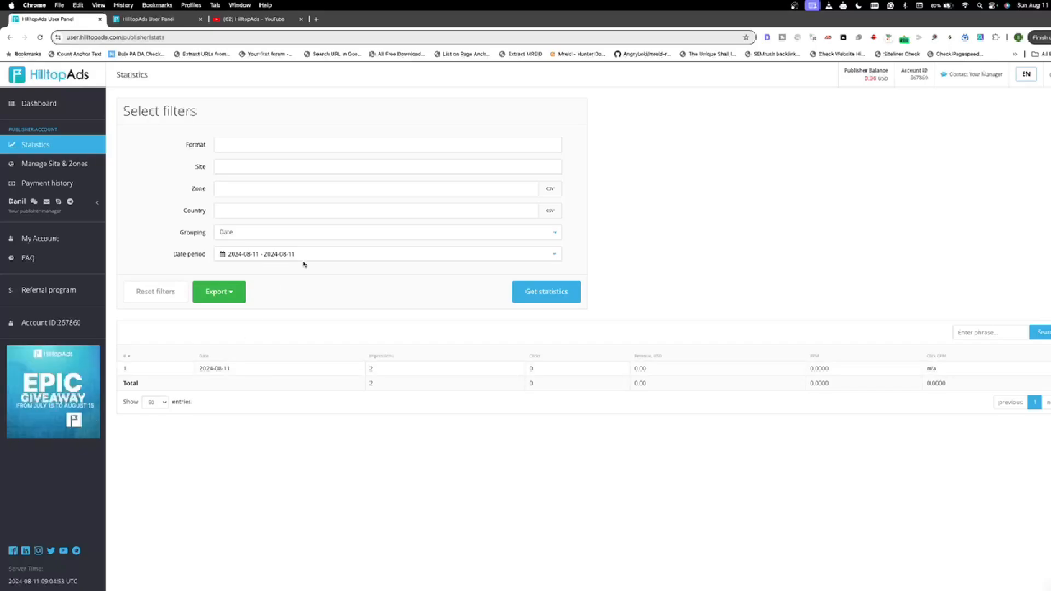
click(419, 206)
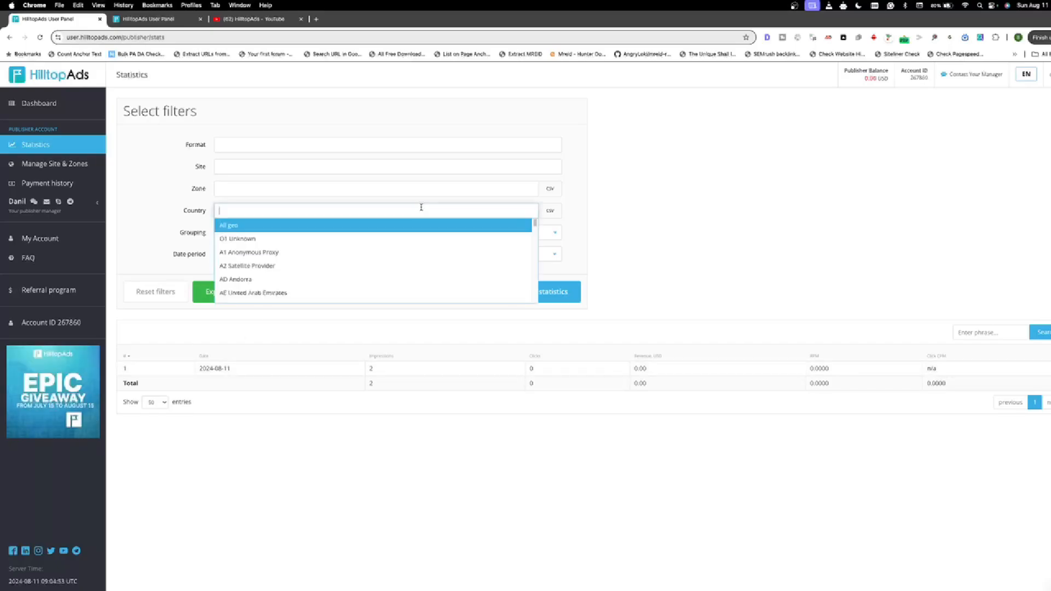
click(710, 196)
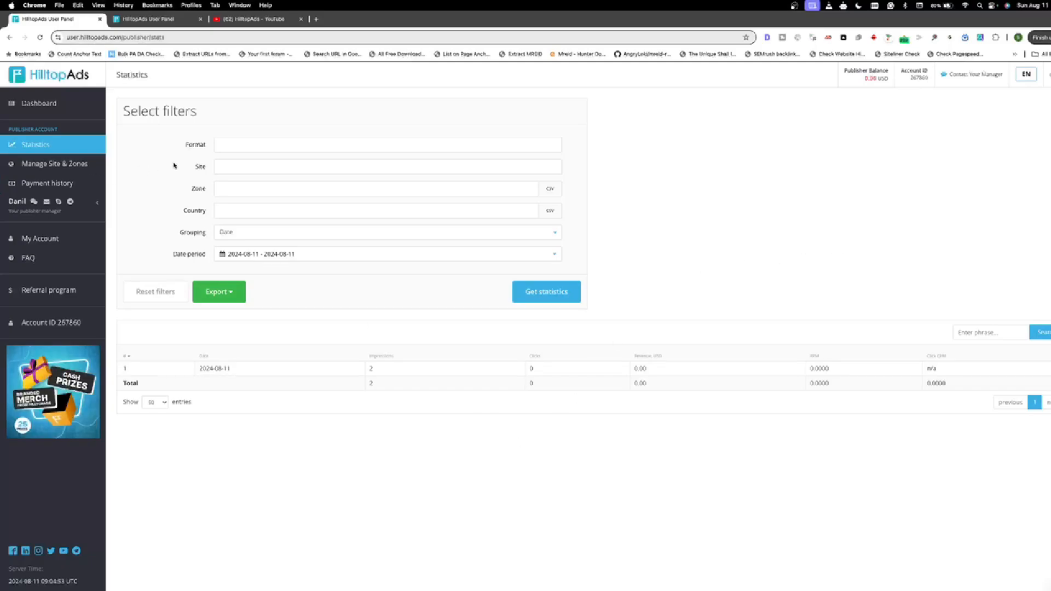
Step: Return to the sites and zones and start a new direct link named Direct Link For Social Media in the Mainstream category
click(61, 165)
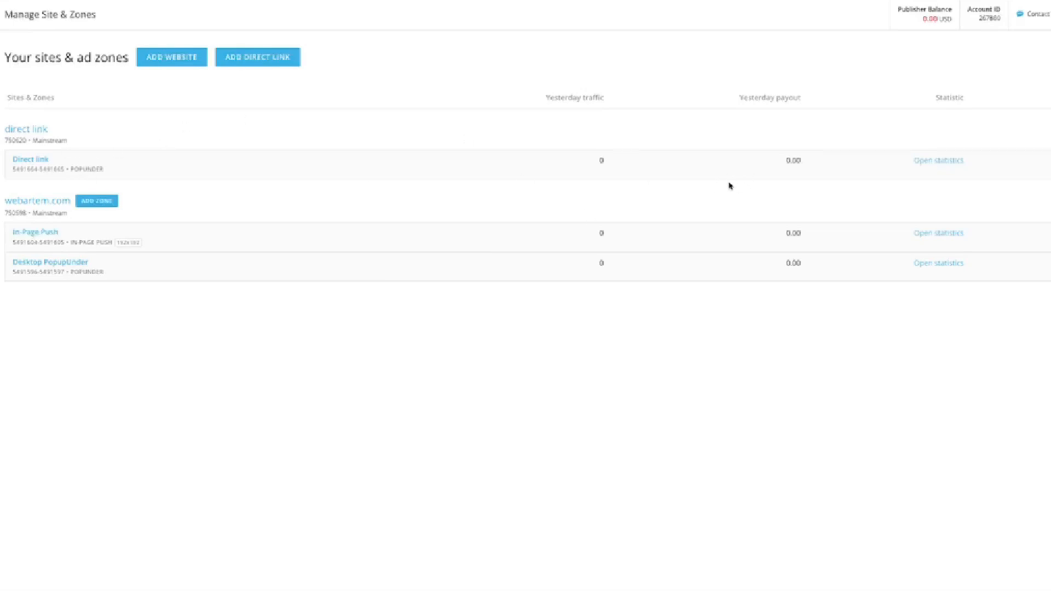
click(265, 61)
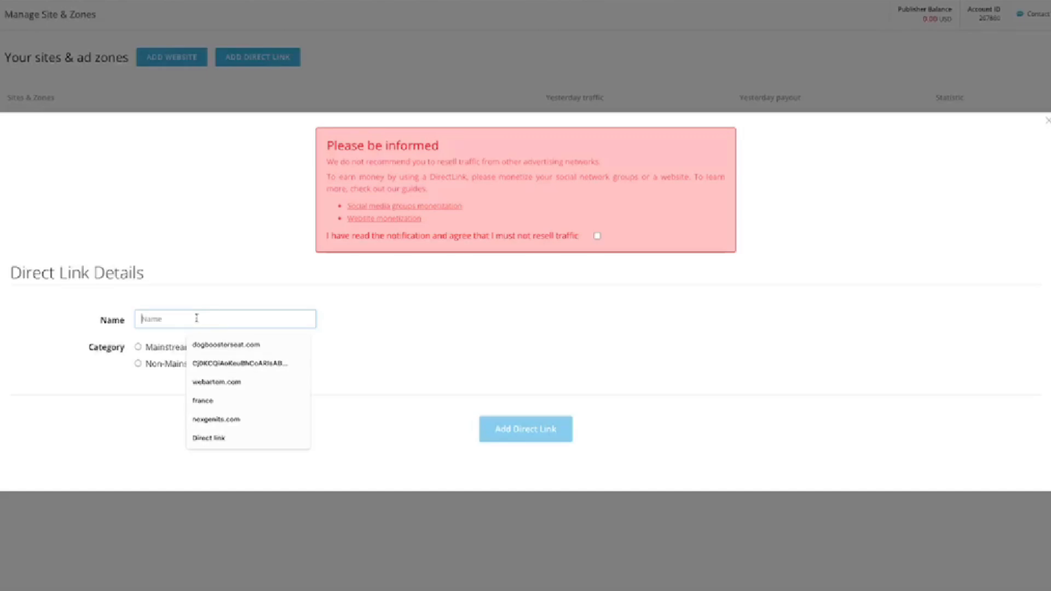
text(Dir)
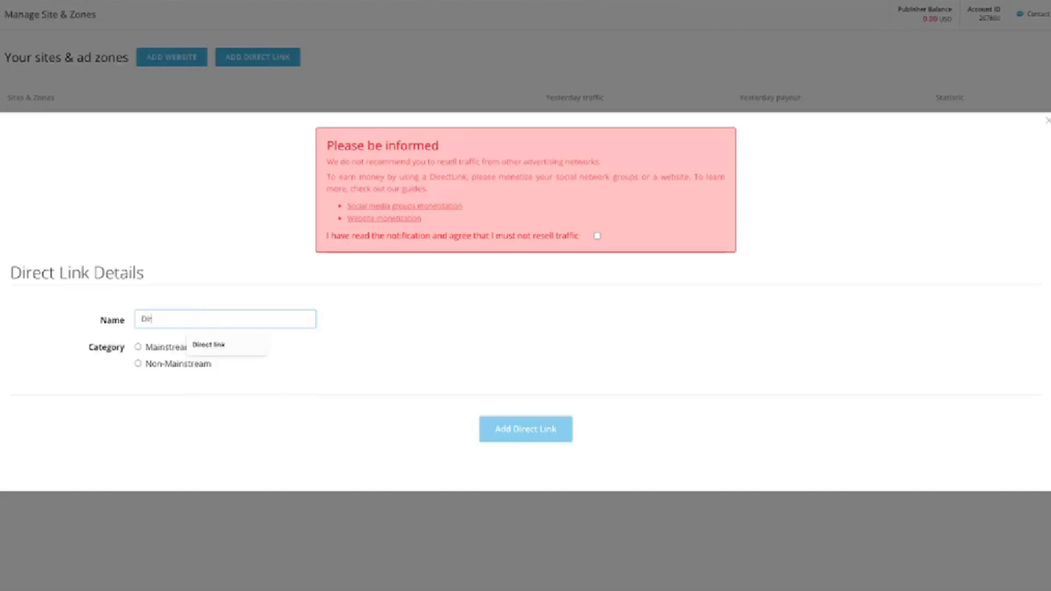
text(ect Link For Social Media)
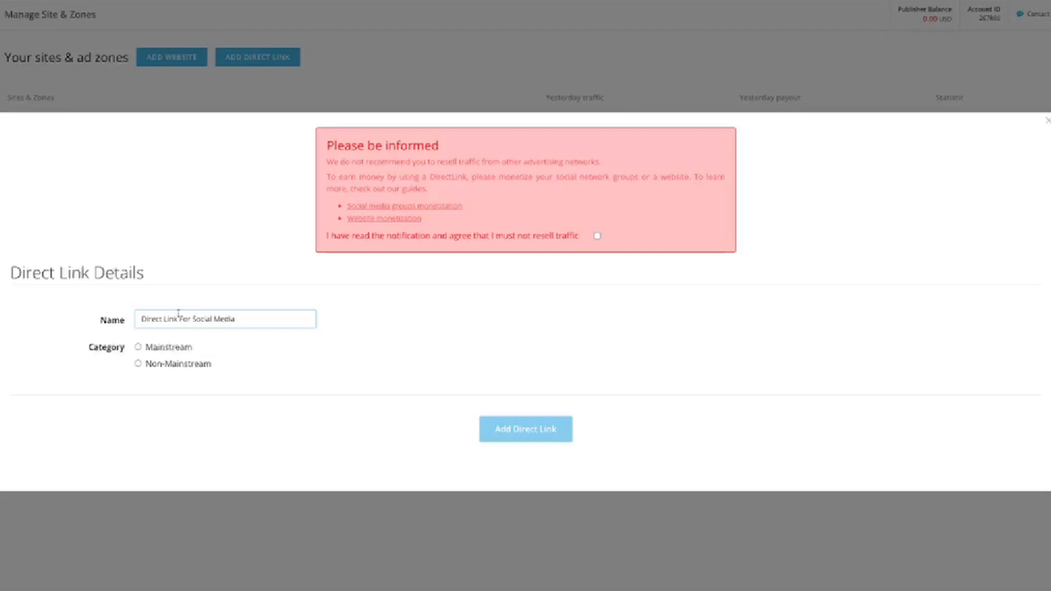
click(162, 349)
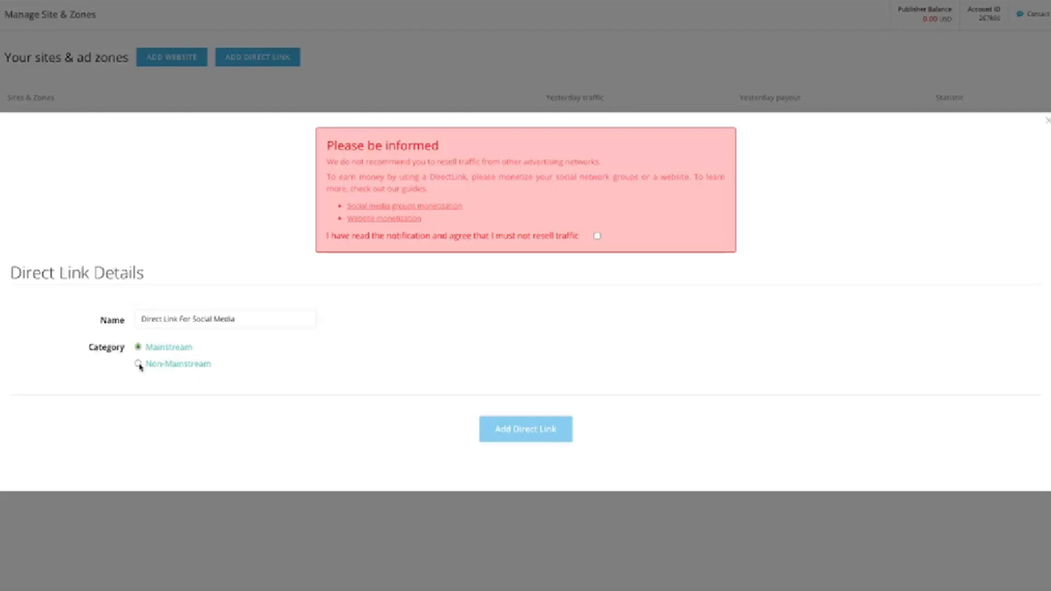
Step: Agree to the notice about not reselling traffic, read its text and add the direct link
click(598, 237)
drag(329, 159, 558, 181)
click(557, 188)
drag(327, 176, 463, 172)
click(467, 177)
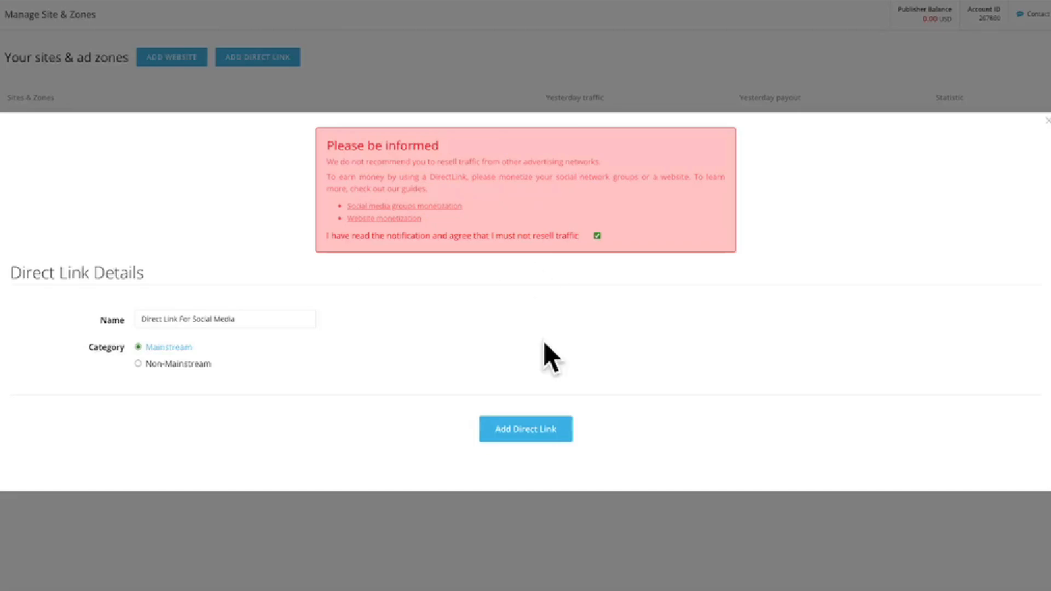
click(529, 426)
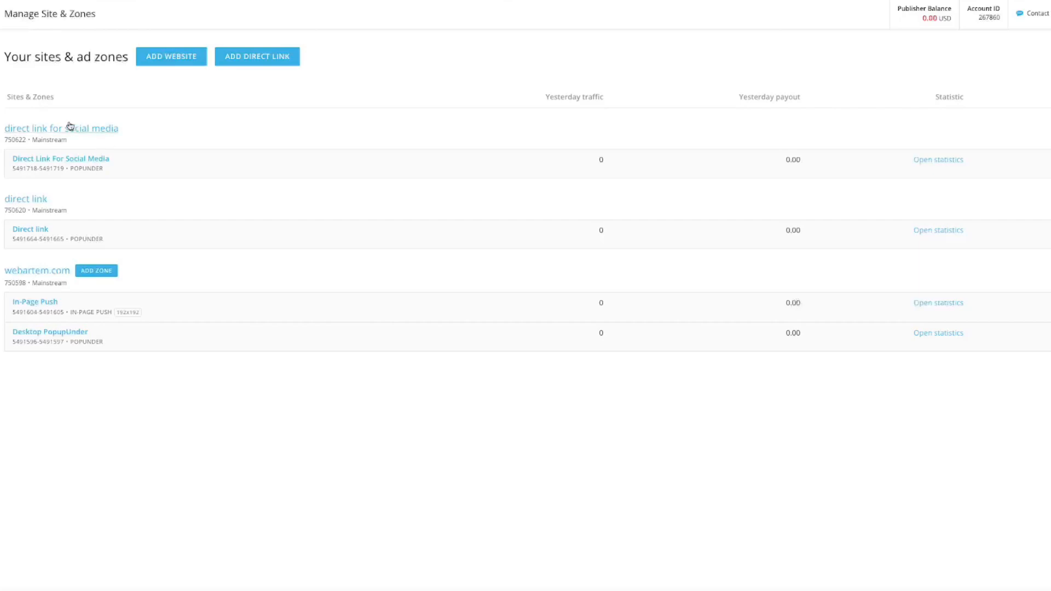
Step: Copy the URL of the Direct Link For Social Media zone and dismiss its link window
drag(4, 200, 81, 204)
click(77, 204)
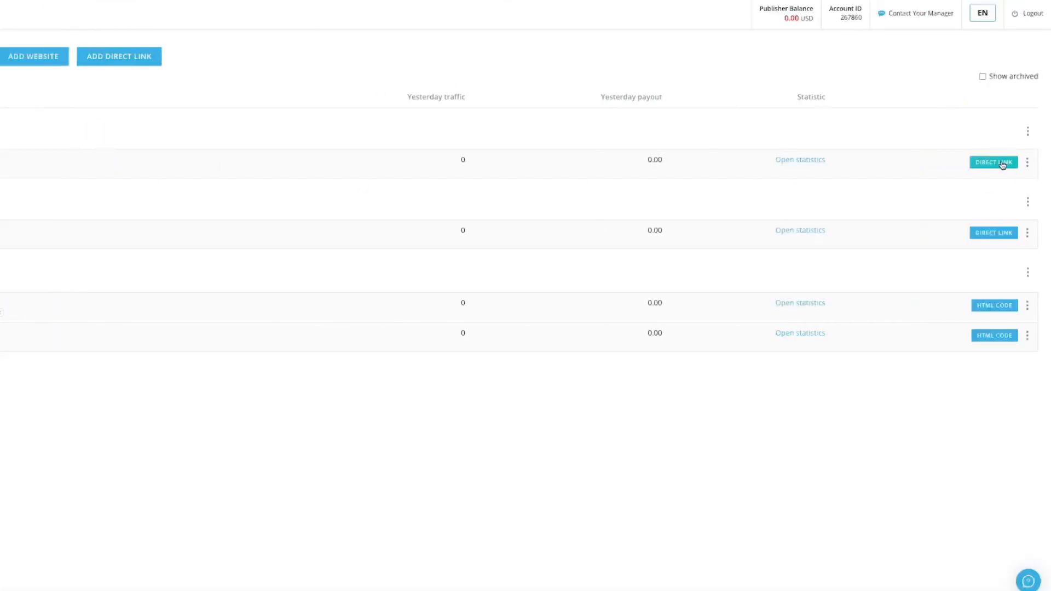
click(993, 163)
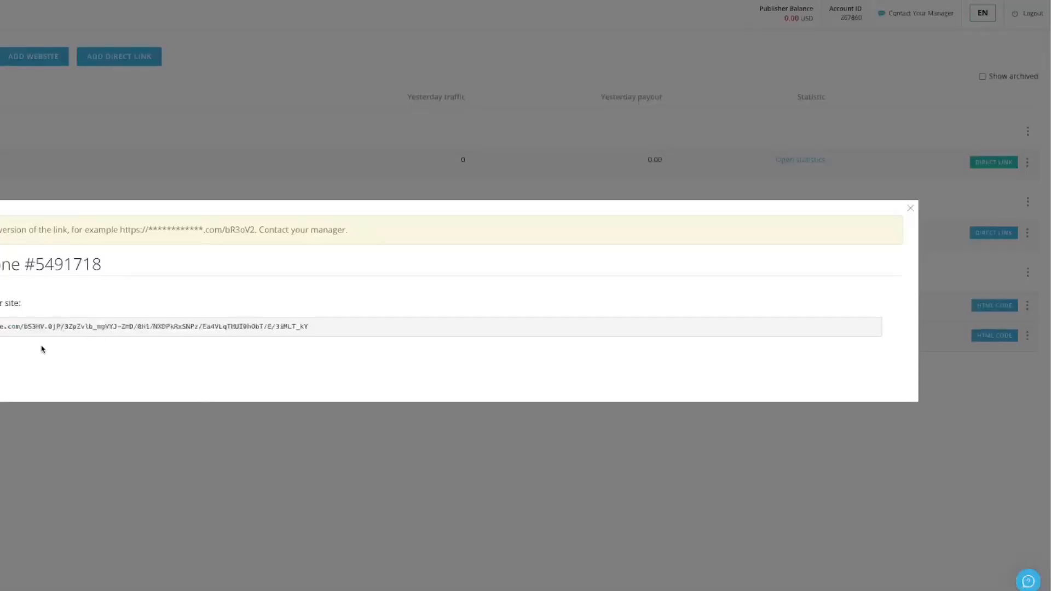
click(386, 326)
click(335, 356)
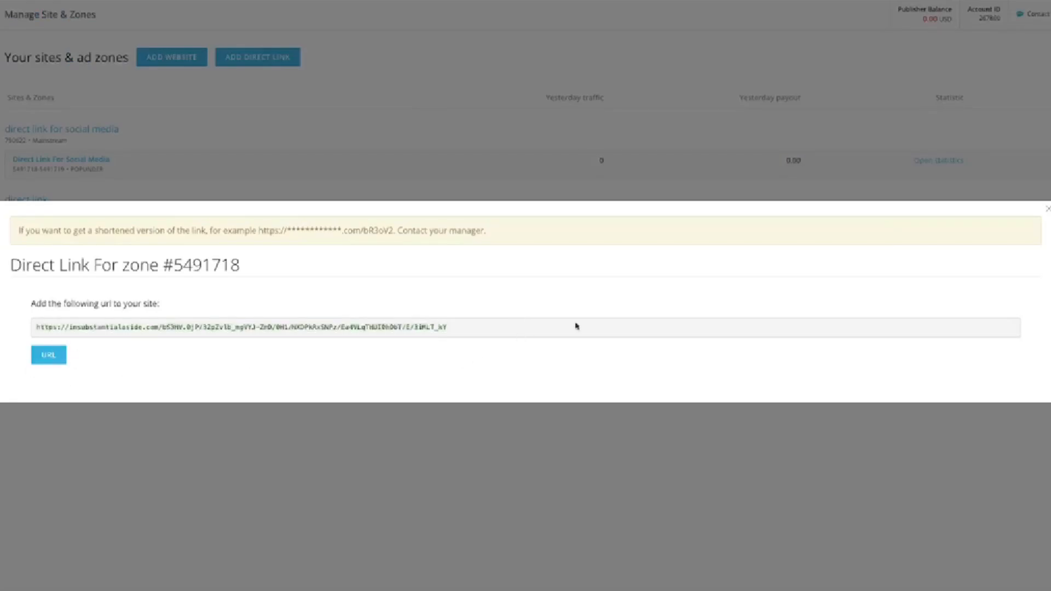
click(42, 359)
key(Escape)
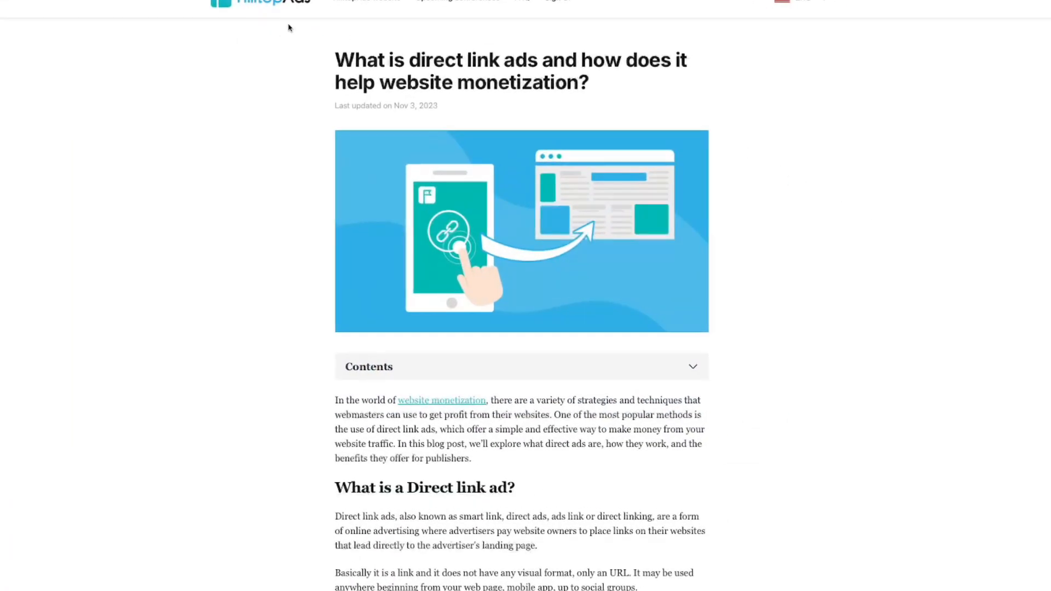
Step: Read the HilltopAds article on what direct link ads are and how they help website monetization, including its placement advice
drag(338, 63, 756, 94)
click(618, 90)
drag(330, 59, 655, 52)
click(597, 78)
drag(335, 60, 574, 61)
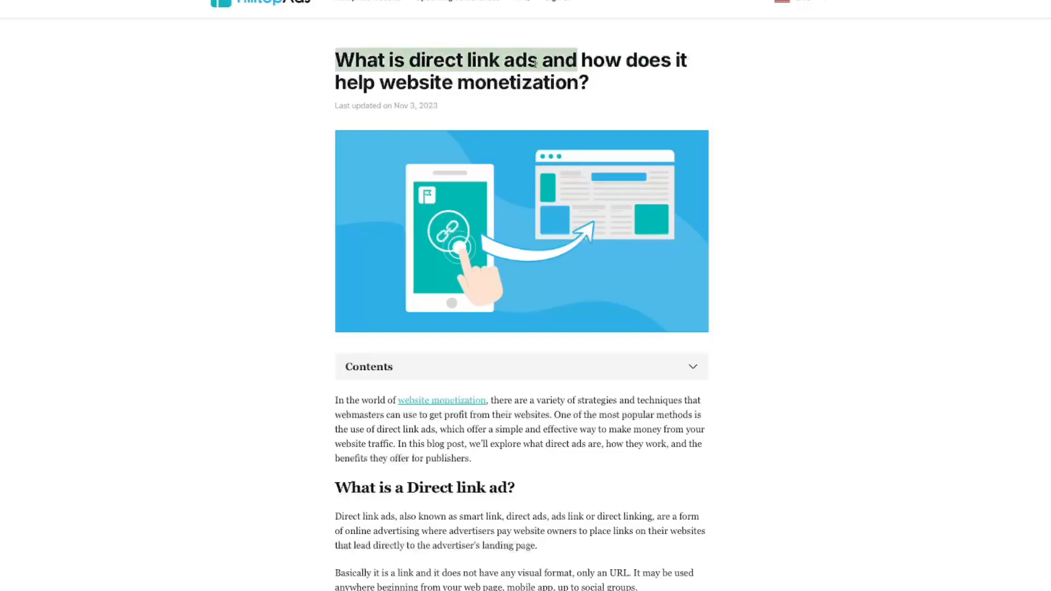
click(574, 66)
click(613, 1)
click(955, 90)
scroll(751, 134, down, 4)
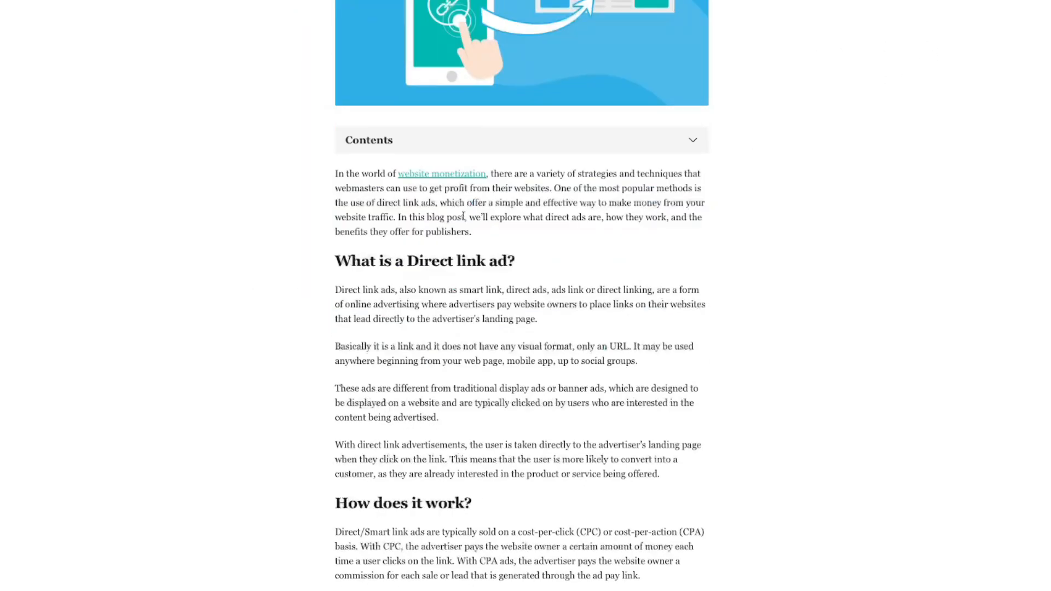
scroll(495, 282, down, 8)
scroll(513, 344, down, 7)
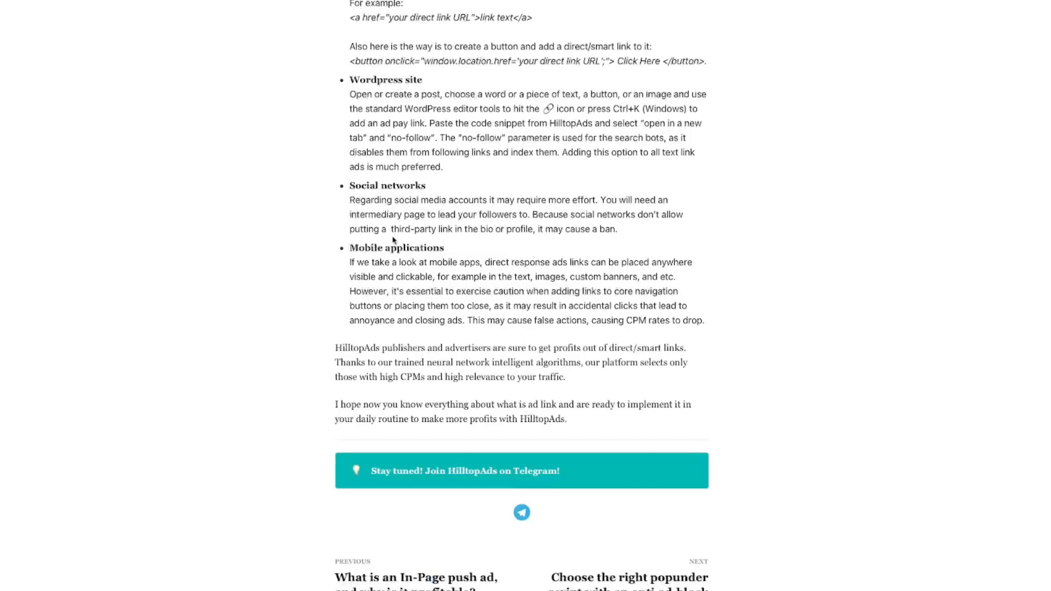
Step: Read the article's quick guide to placing a direct link on HTML pages, WordPress sites, social networks and mobile applications
scroll(393, 235, down, 1)
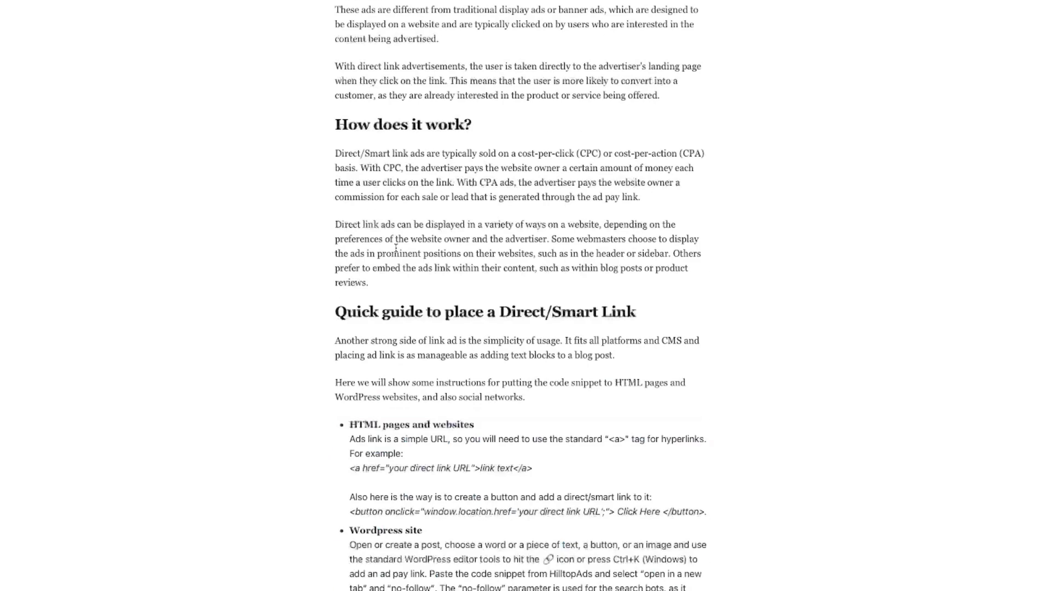
scroll(789, 253, down, 10)
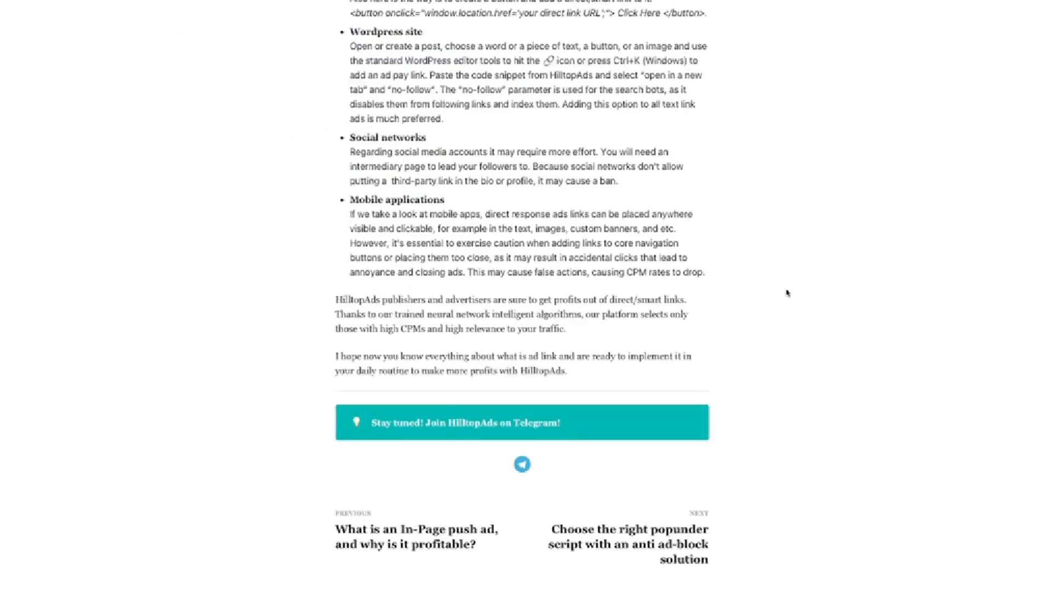
scroll(787, 293, up, 1)
scroll(789, 299, up, 4)
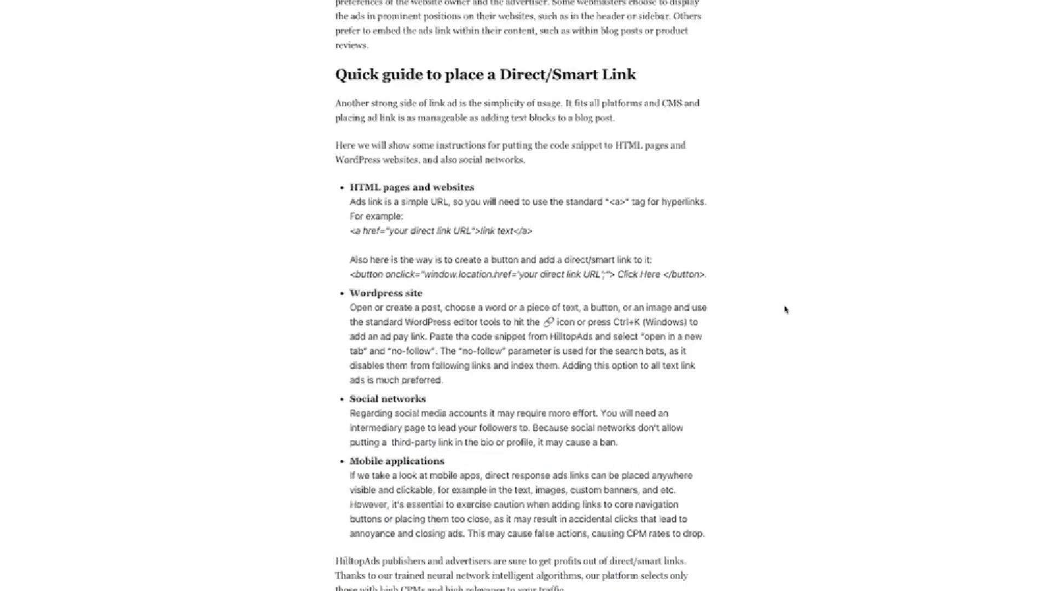
scroll(787, 310, up, 2)
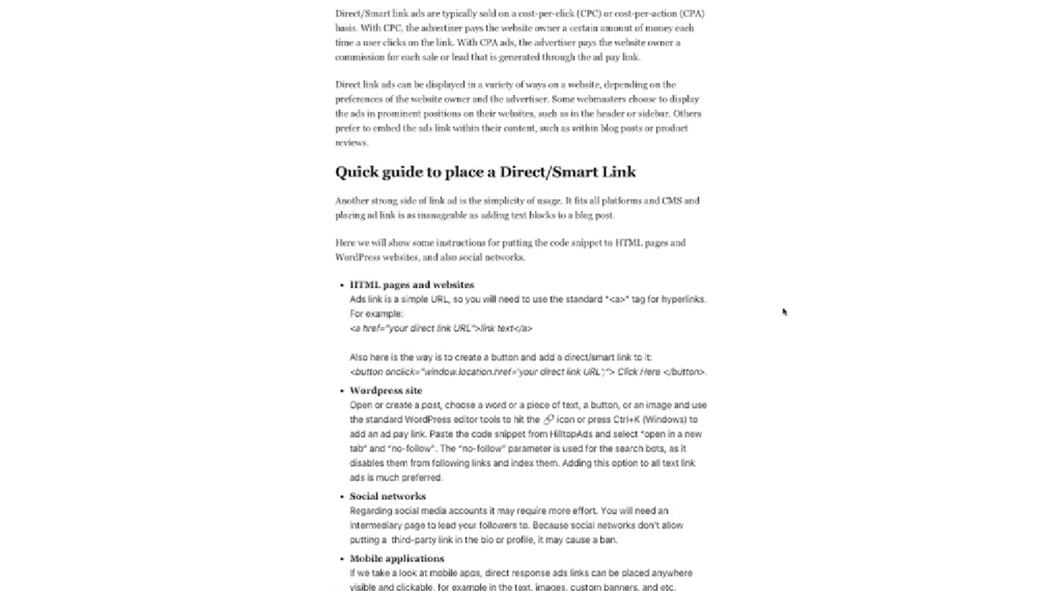
scroll(784, 312, up, 10)
scroll(784, 310, up, 4)
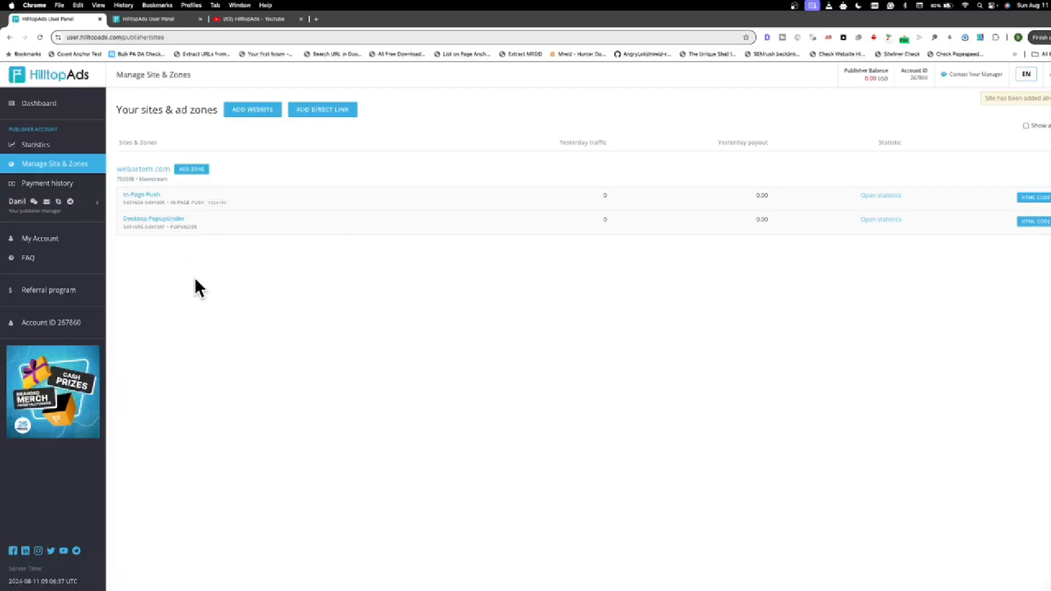
Step: Open the HilltopAds referral program and select the whole link for referring advertisers and publishers
click(40, 290)
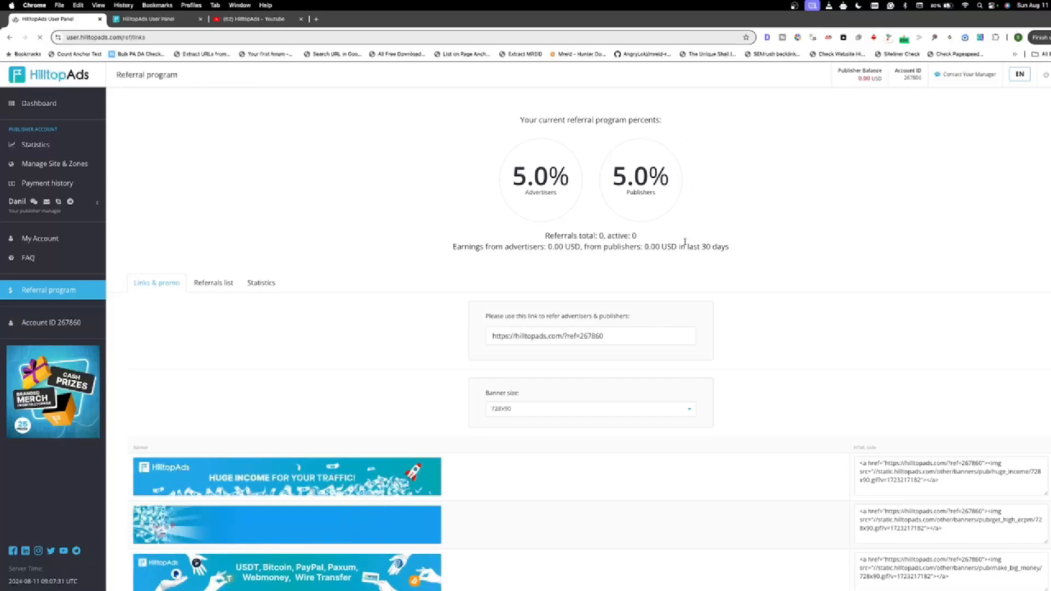
scroll(422, 292, down, 1)
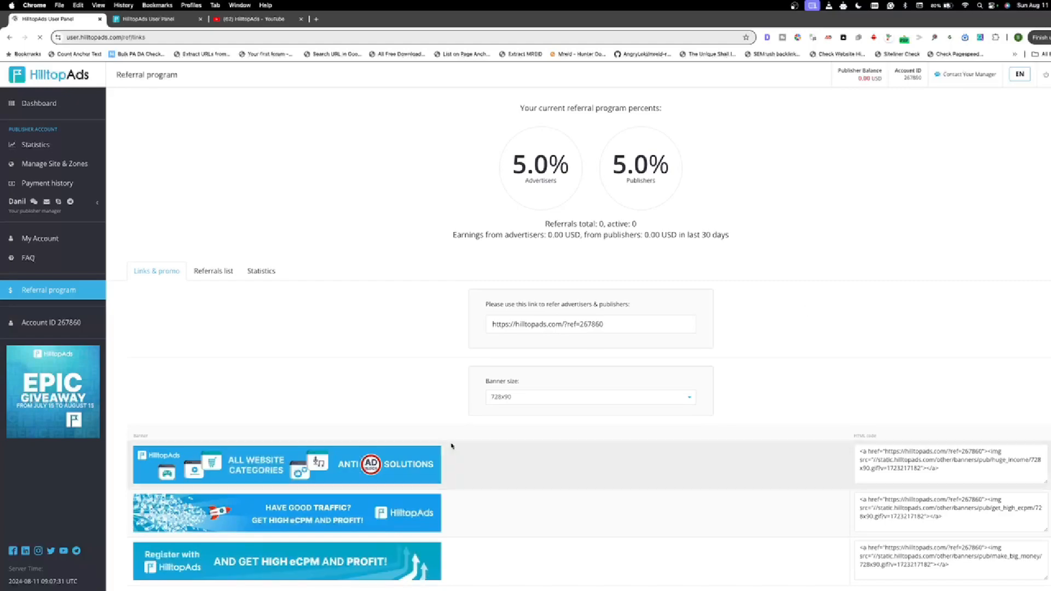
drag(487, 304, 581, 305)
click(645, 303)
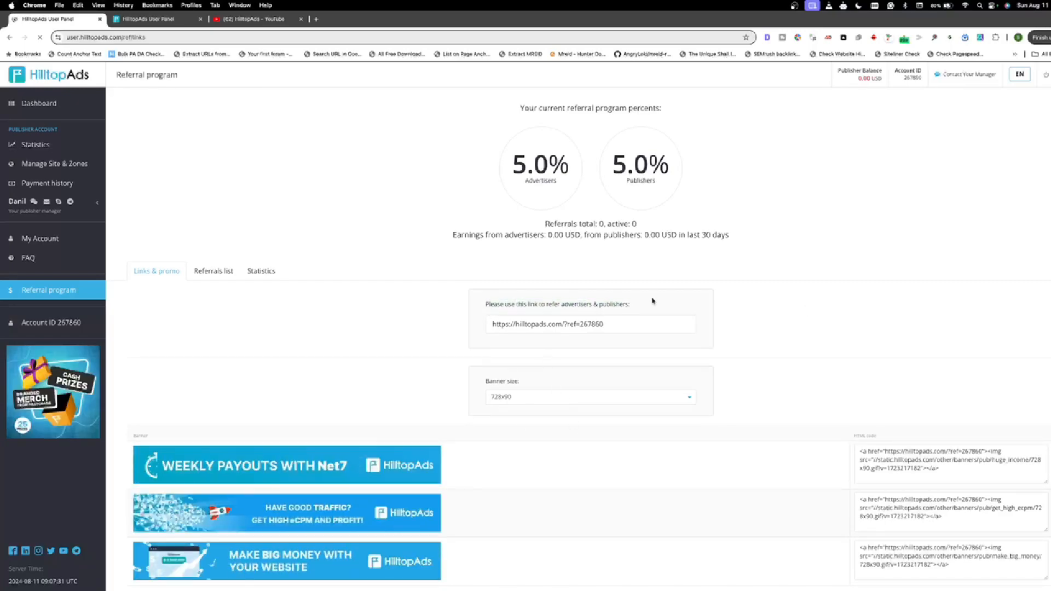
double_click(638, 333)
triple_click(634, 329)
triple_click(632, 326)
triple_click(632, 325)
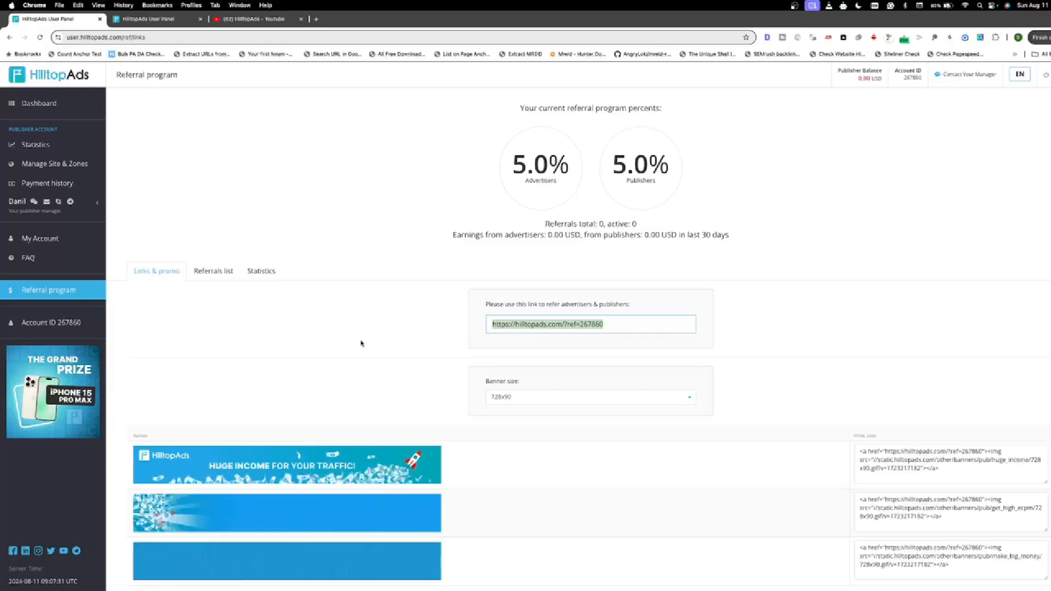
Step: Compare the referral banners in the 600x600 and 300x250 sizes and return to the 728x90 size
click(559, 398)
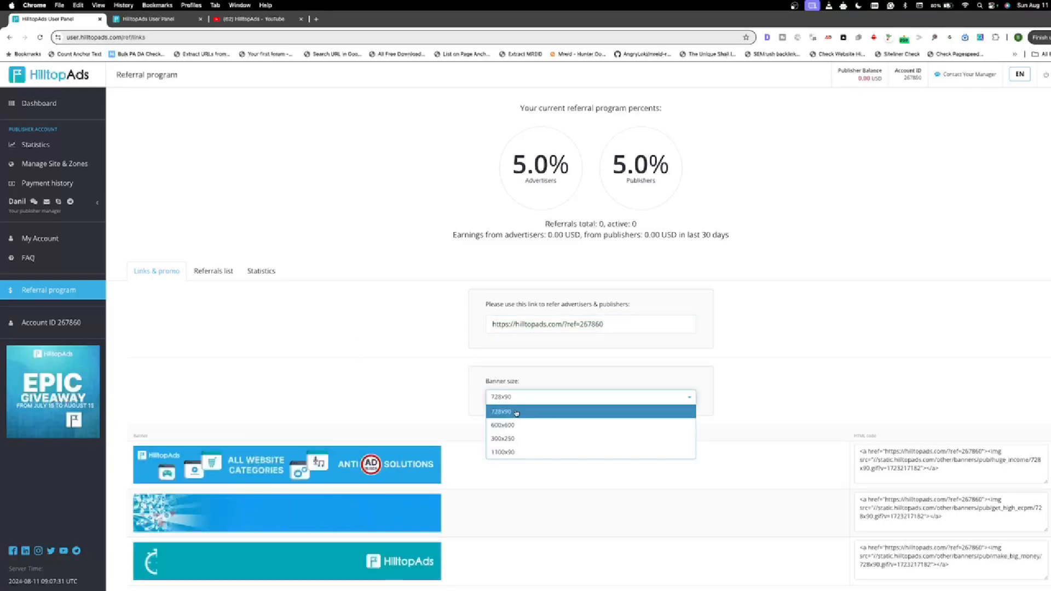
click(517, 413)
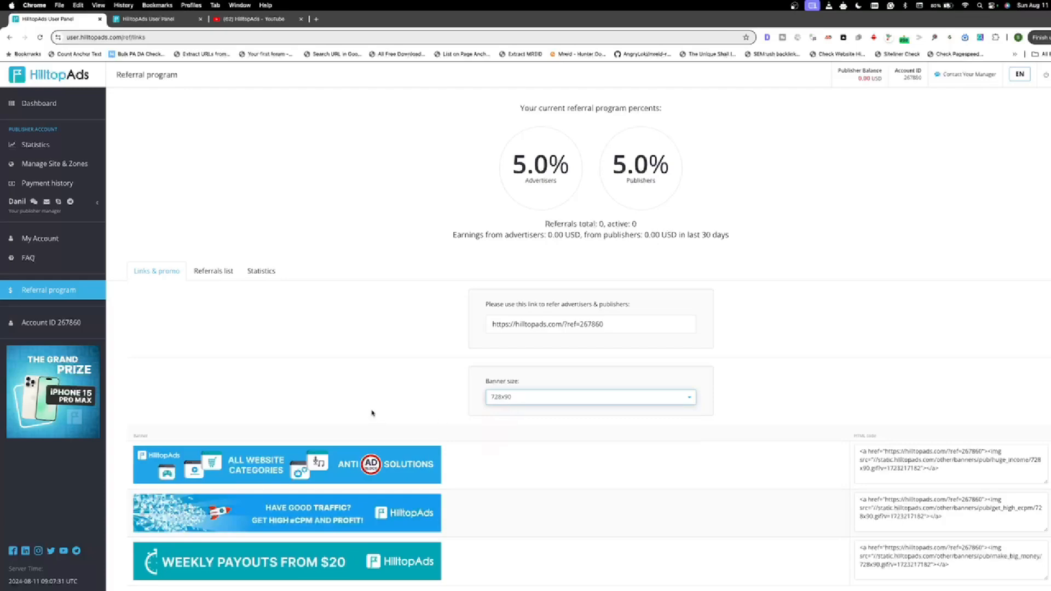
click(351, 463)
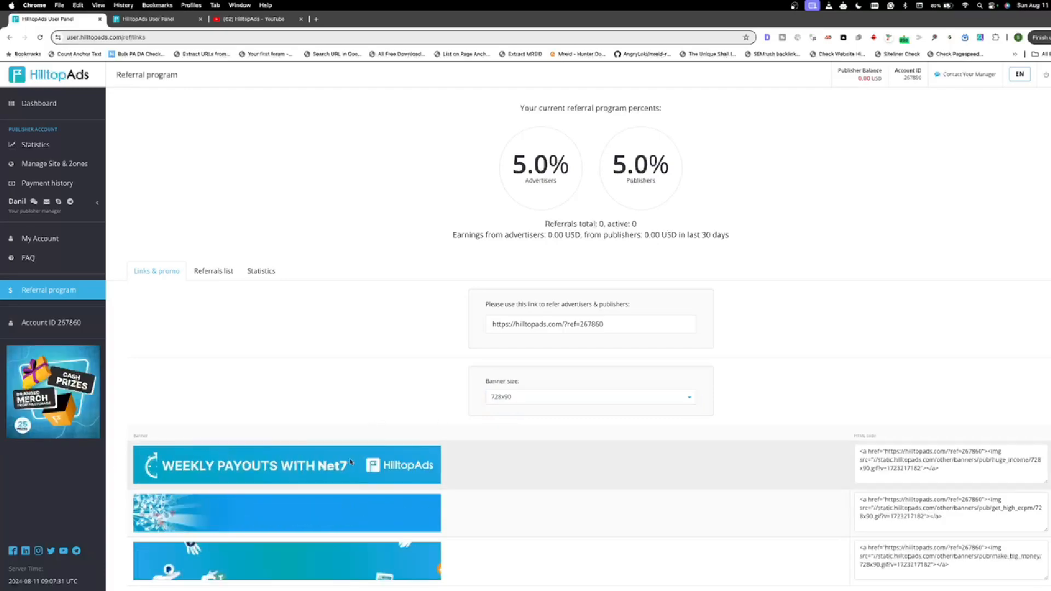
click(556, 398)
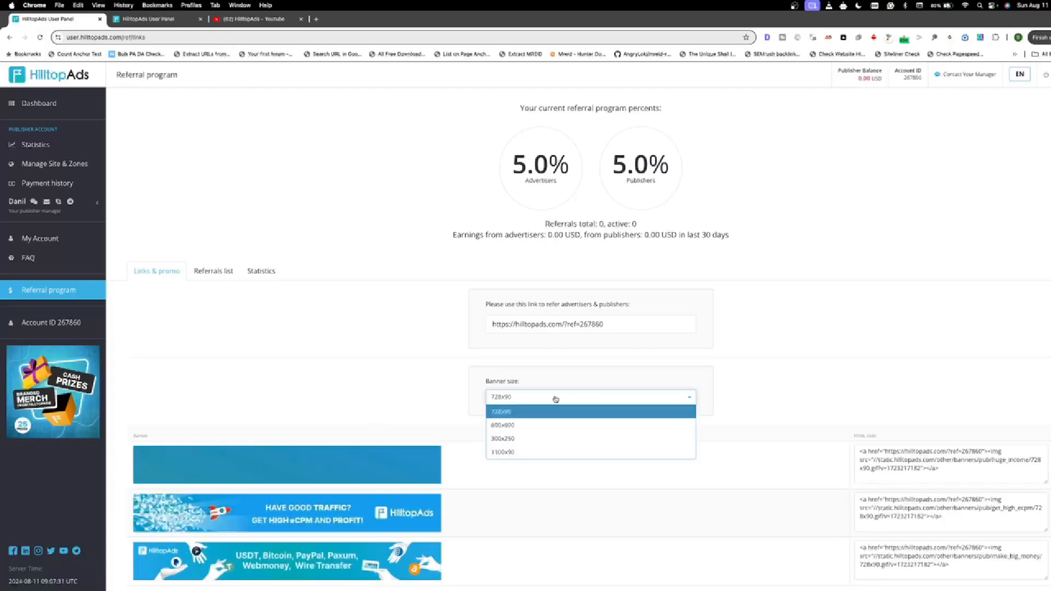
click(512, 429)
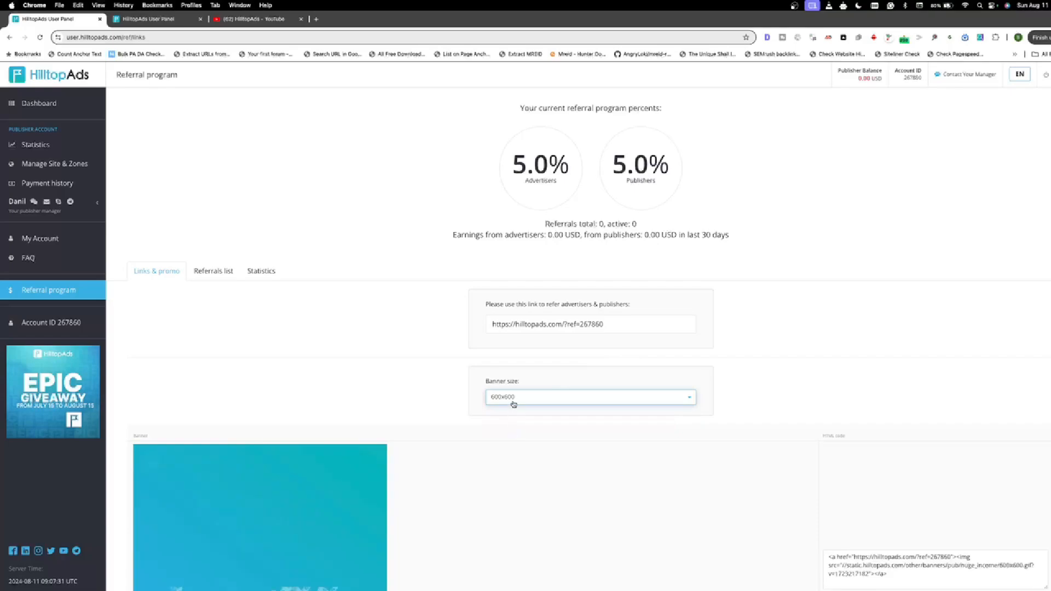
scroll(515, 408, down, 4)
scroll(514, 365, up, 3)
click(520, 290)
click(520, 328)
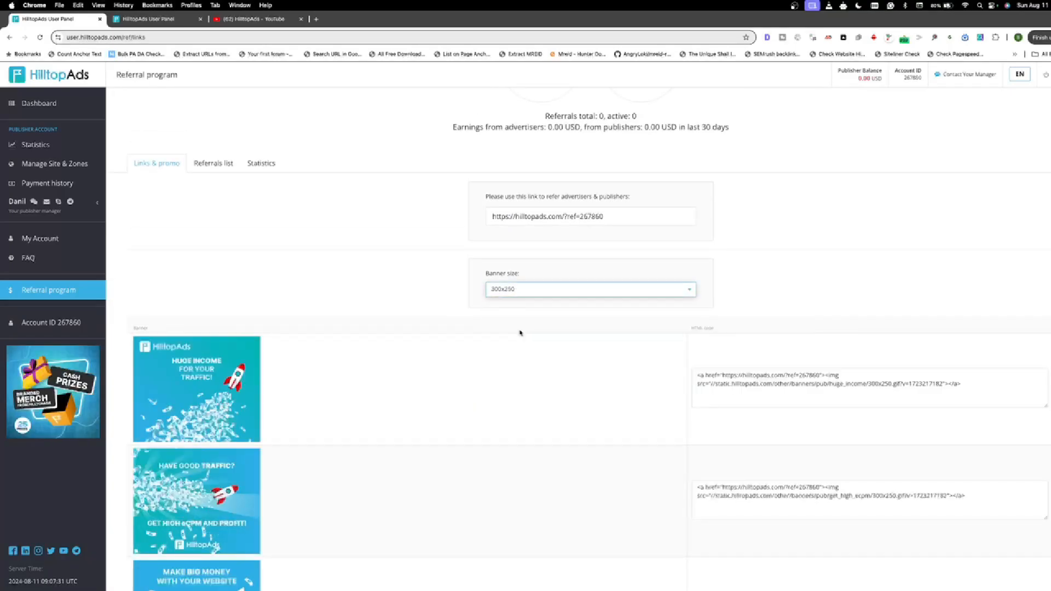
click(534, 290)
click(532, 302)
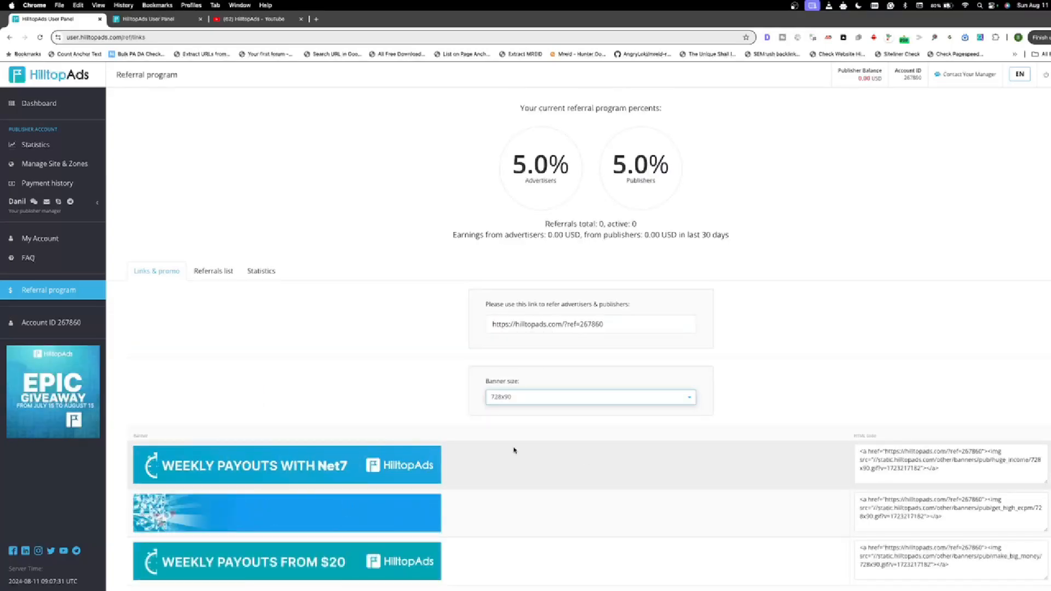
Step: Copy the HTML code of the first 728x90 referral banner
click(957, 474)
key(super+c)
right_click(956, 472)
click(775, 403)
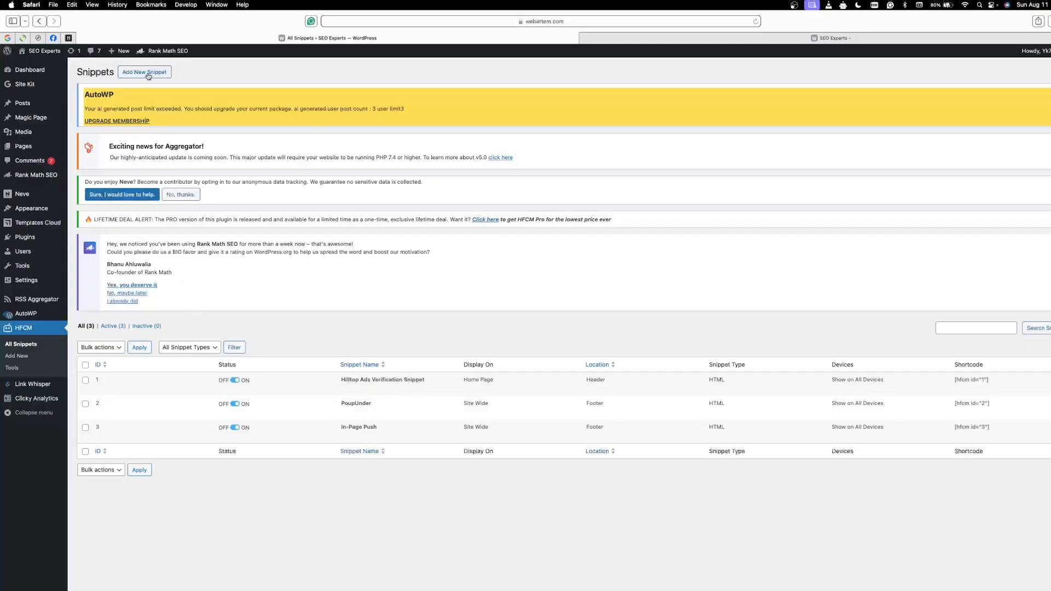
Step: Add a new HFCM snippet in WordPress and name it Referral Banner Ad
click(148, 76)
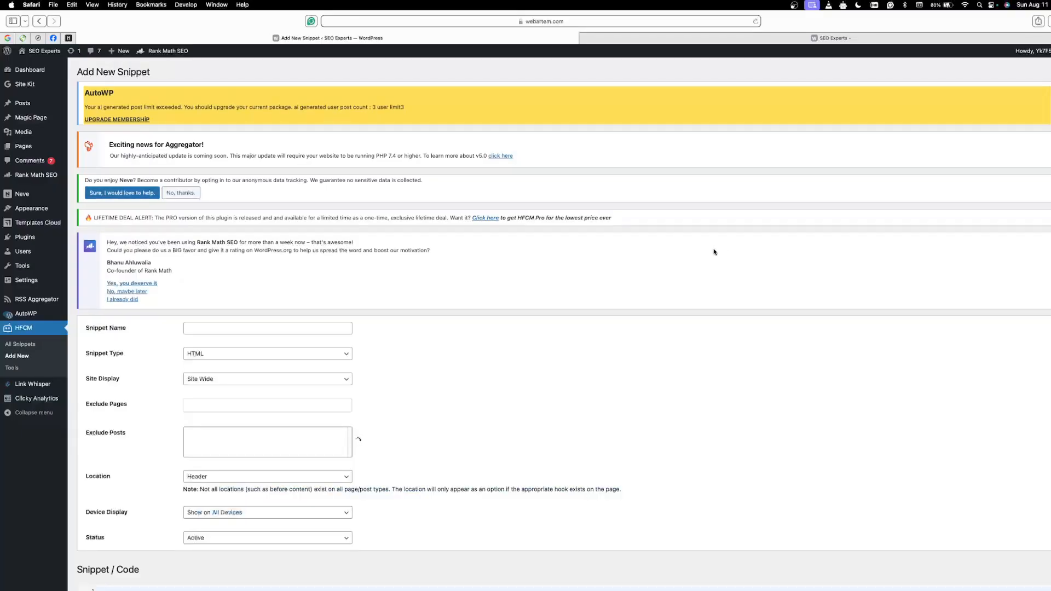
click(231, 330)
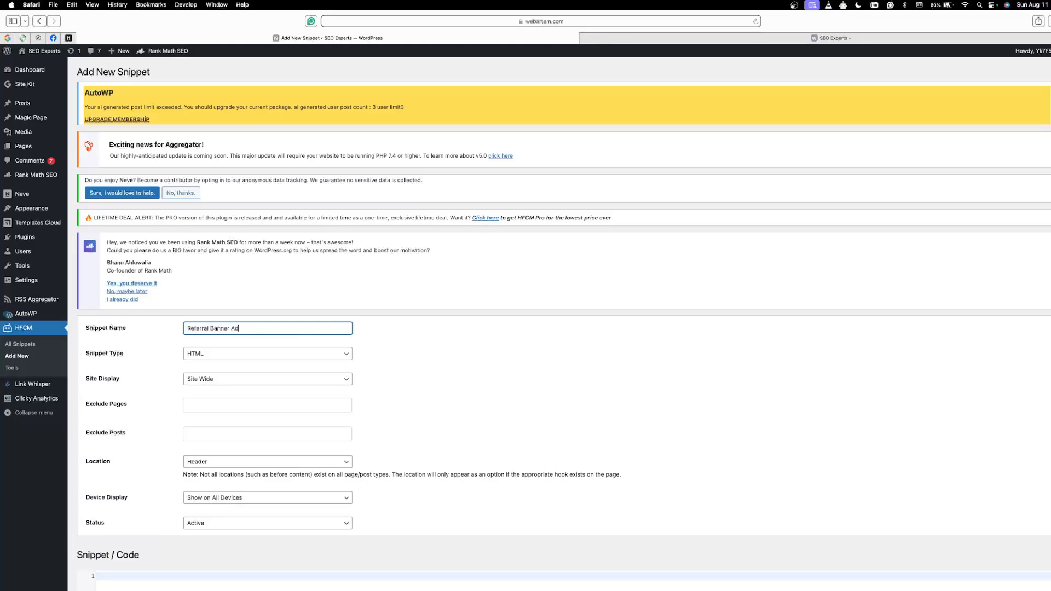
click(216, 405)
scroll(416, 288, down, 5)
click(458, 174)
scroll(303, 165, up, 2)
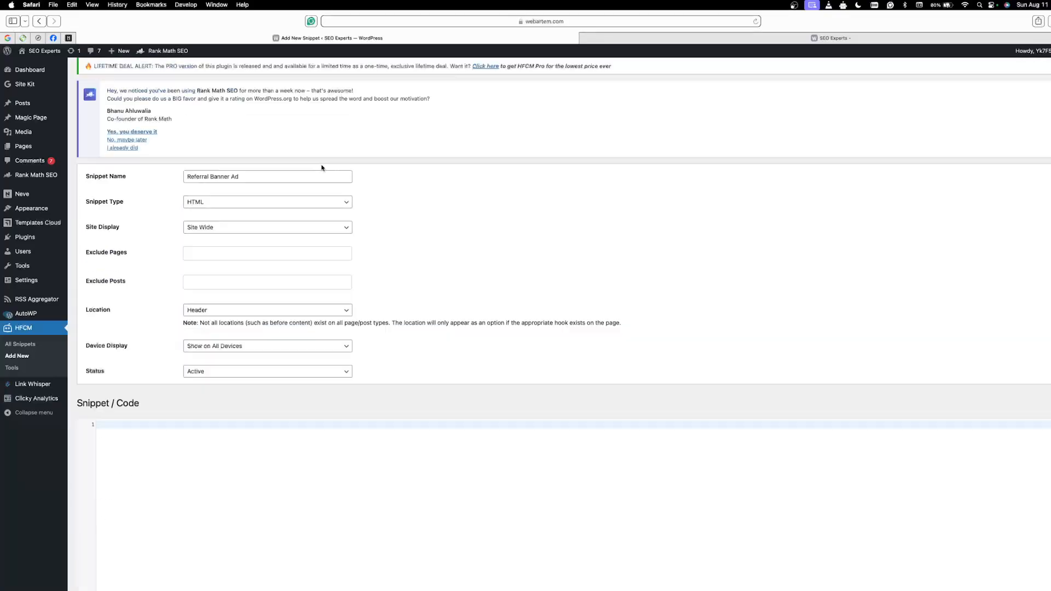
Step: Keep HTML as the snippet type and set the site display to Home Page
click(289, 227)
click(288, 203)
click(287, 202)
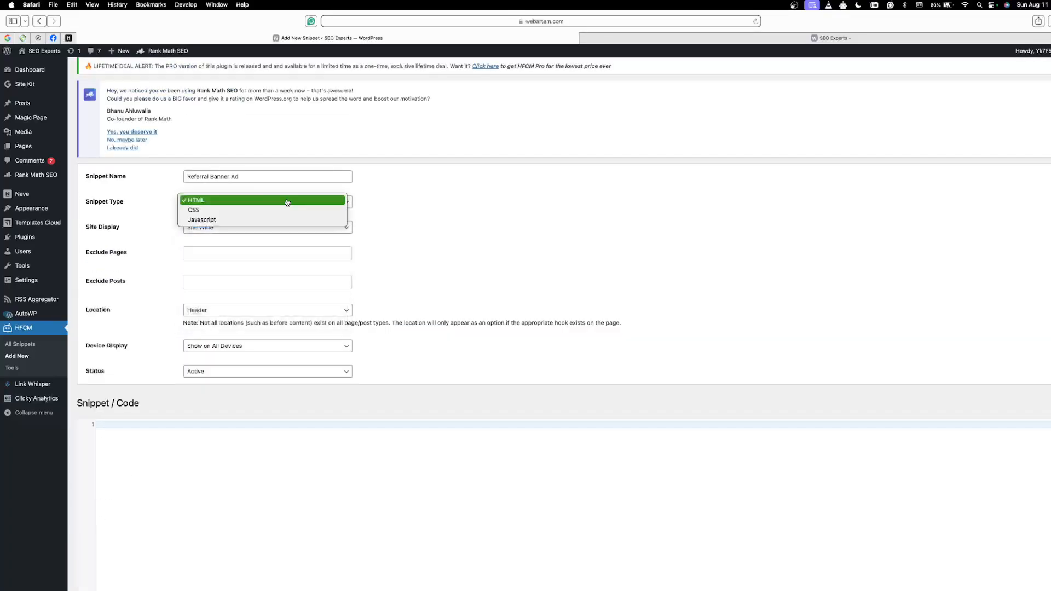
click(288, 203)
click(284, 228)
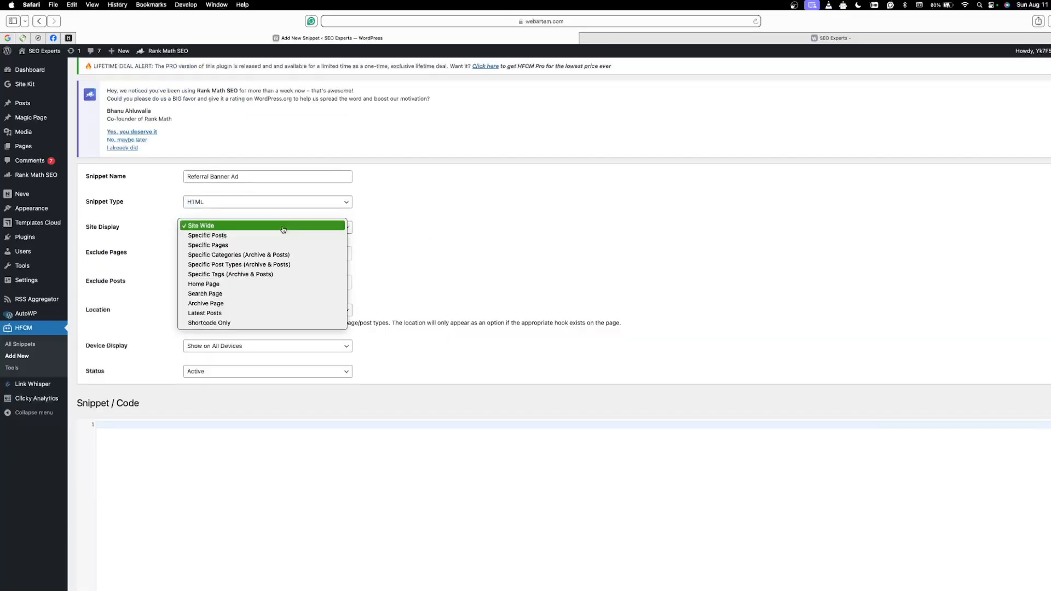
click(266, 284)
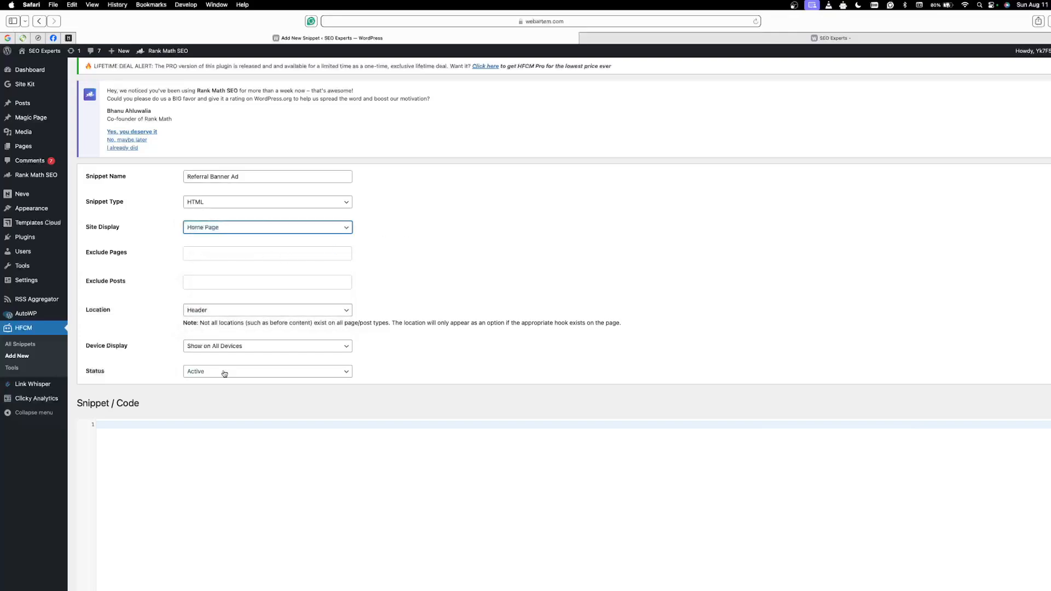
Step: Paste the copied banner HTML into the snippet's code, check its referral ID and save the snippet
click(207, 434)
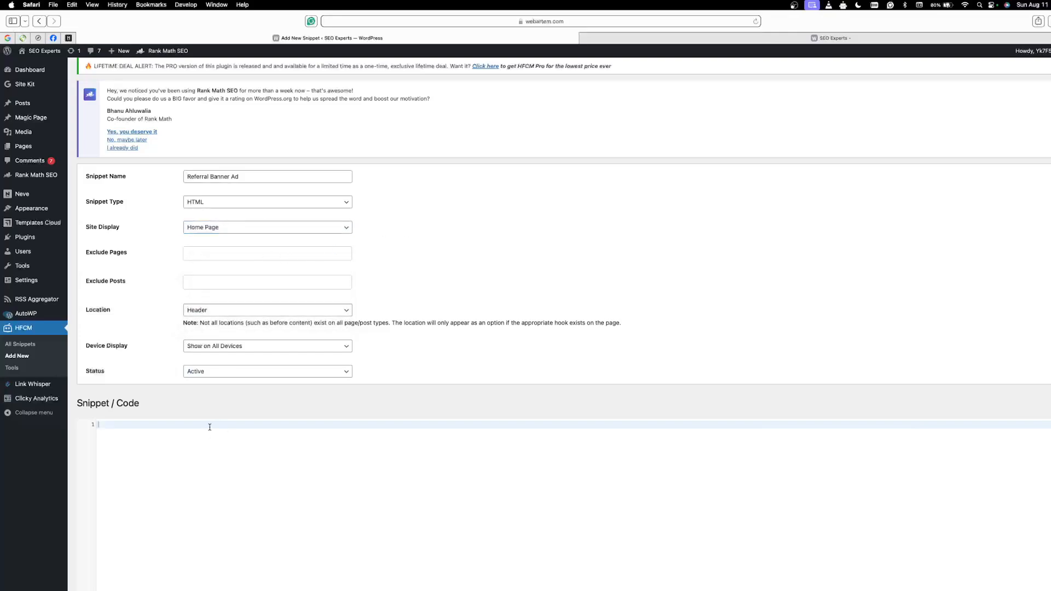
key(super+v)
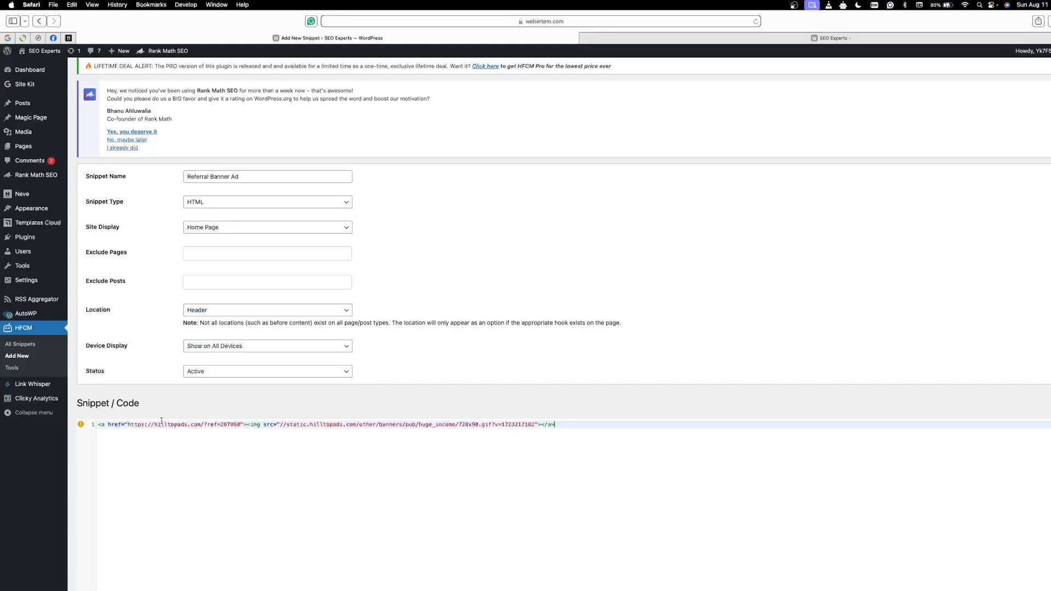
drag(206, 425, 241, 425)
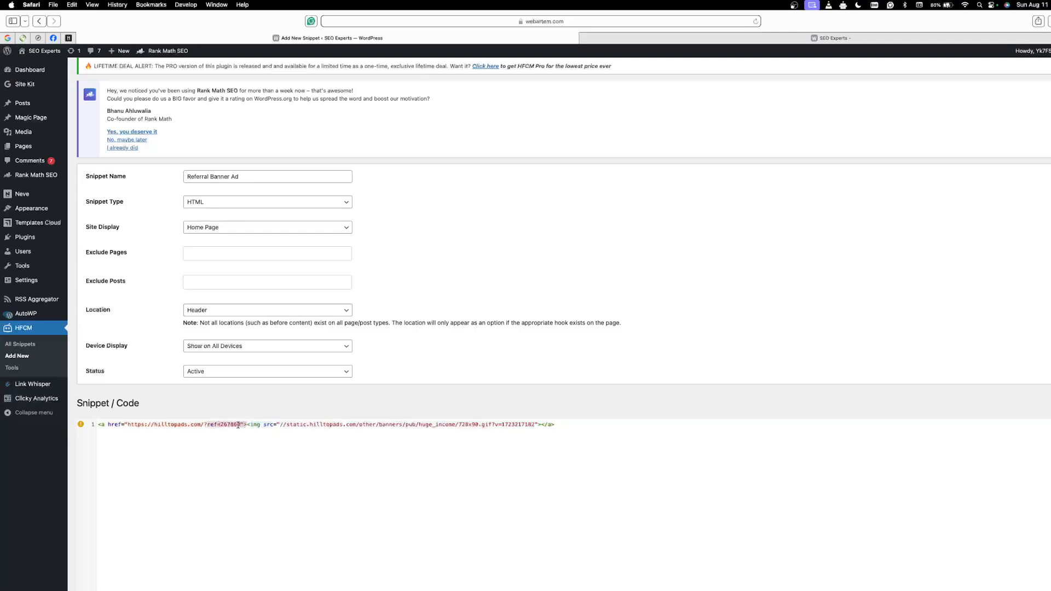
double_click(226, 425)
click(238, 445)
double_click(233, 424)
click(204, 433)
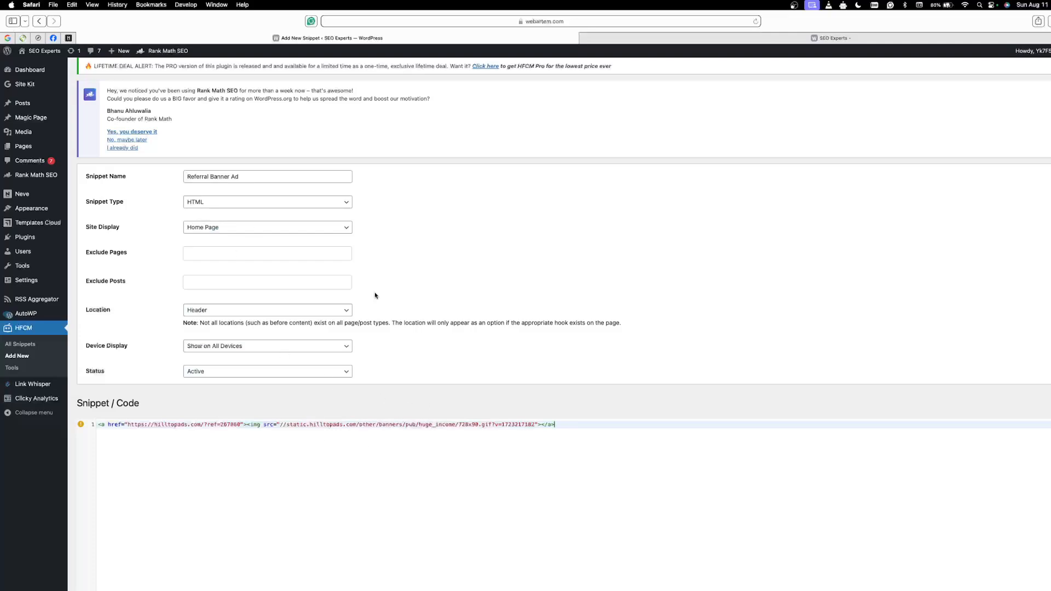
scroll(244, 311, down, 3)
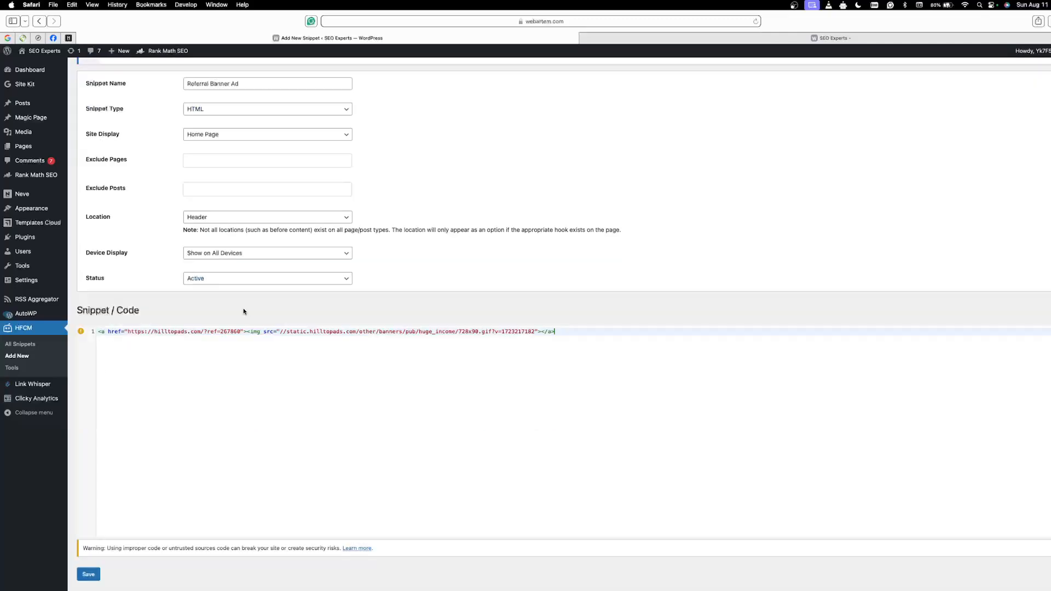
click(88, 575)
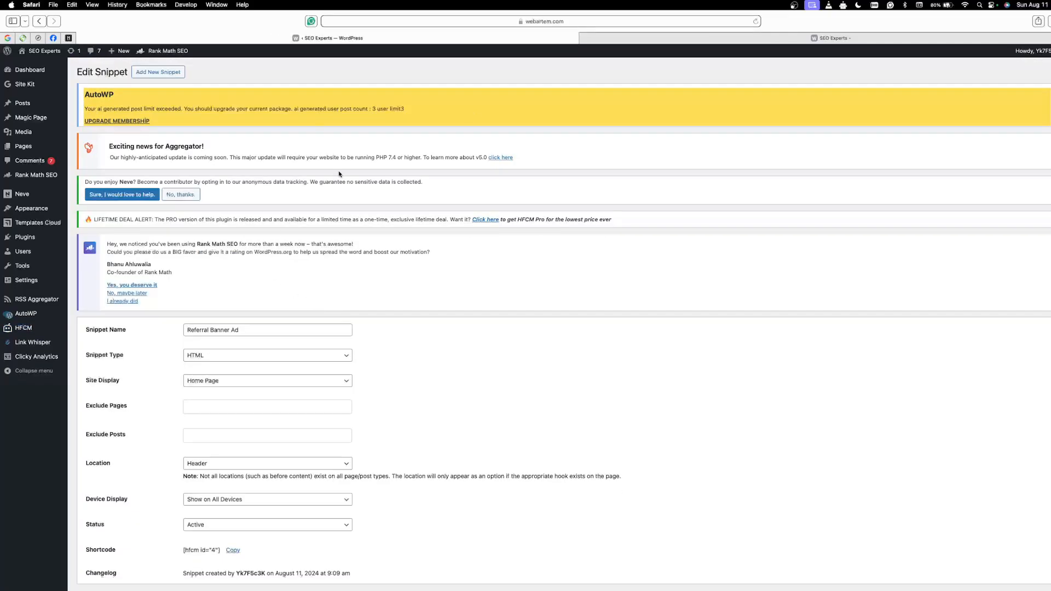
Step: Load the webartem.com home page again in its own tab and check the header for the referral banner
click(565, 21)
click(385, 21)
drag(389, 21, 332, 21)
right_click(348, 22)
click(359, 37)
key(Escape)
click(950, 39)
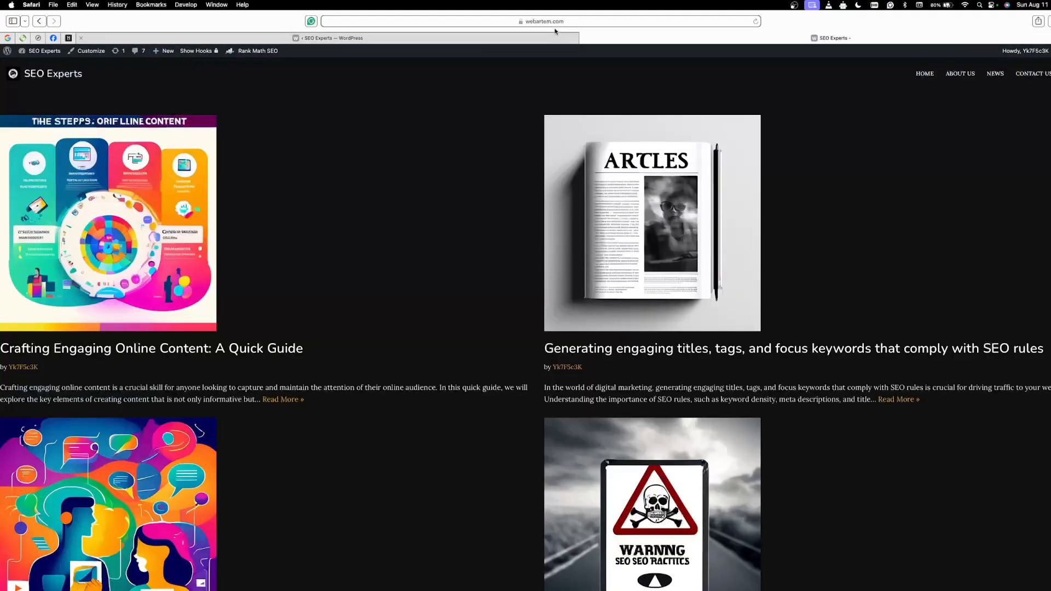
click(580, 22)
key(Return)
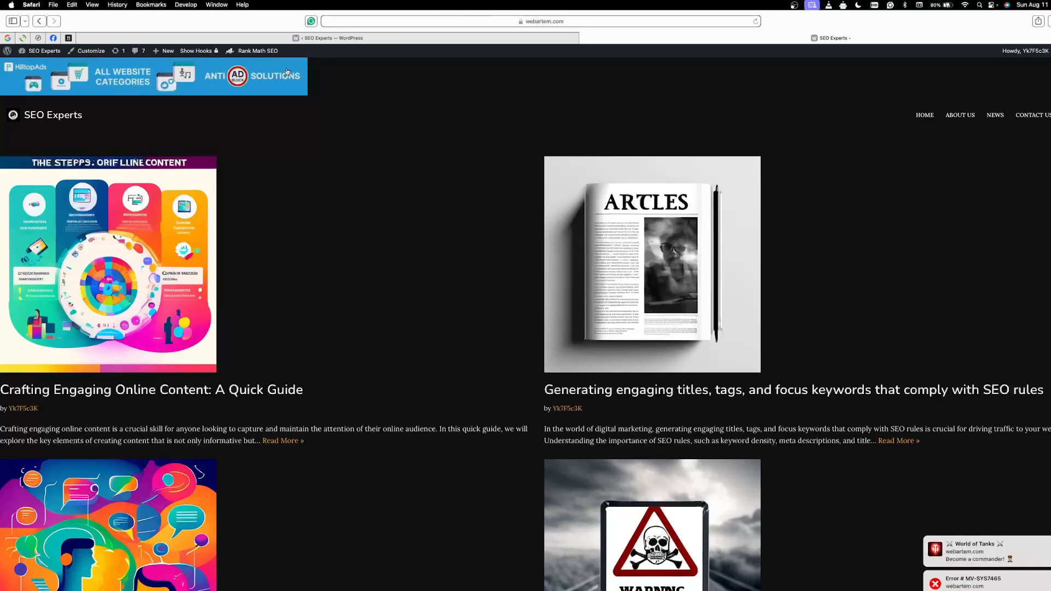
scroll(392, 170, down, 5)
scroll(392, 170, up, 5)
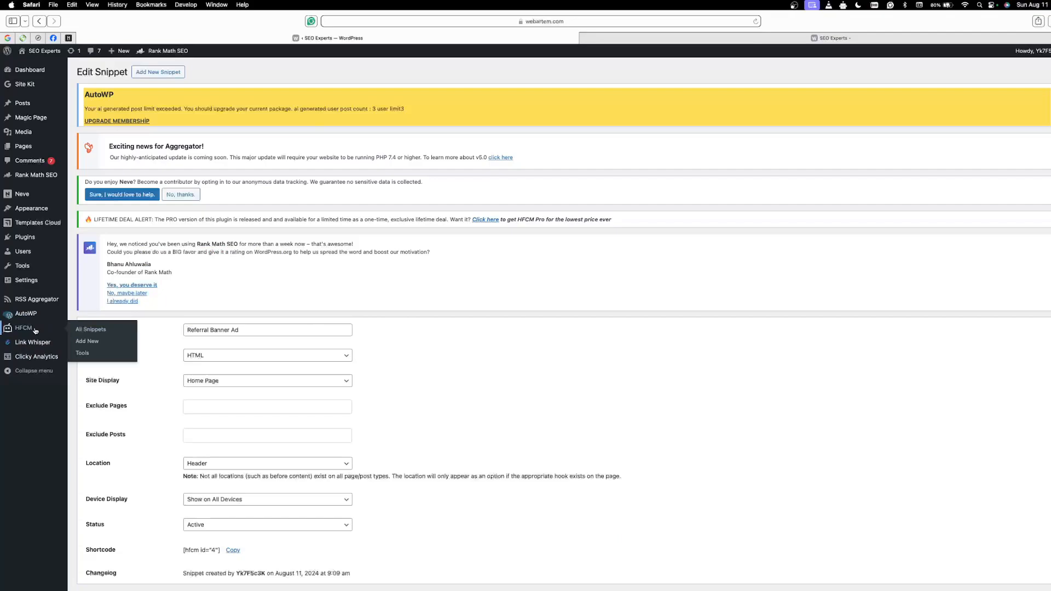
Step: Review the Referral Banner Ad and In-Page Push entries in the HFCM snippets list, and take the browser out of full screen
click(29, 329)
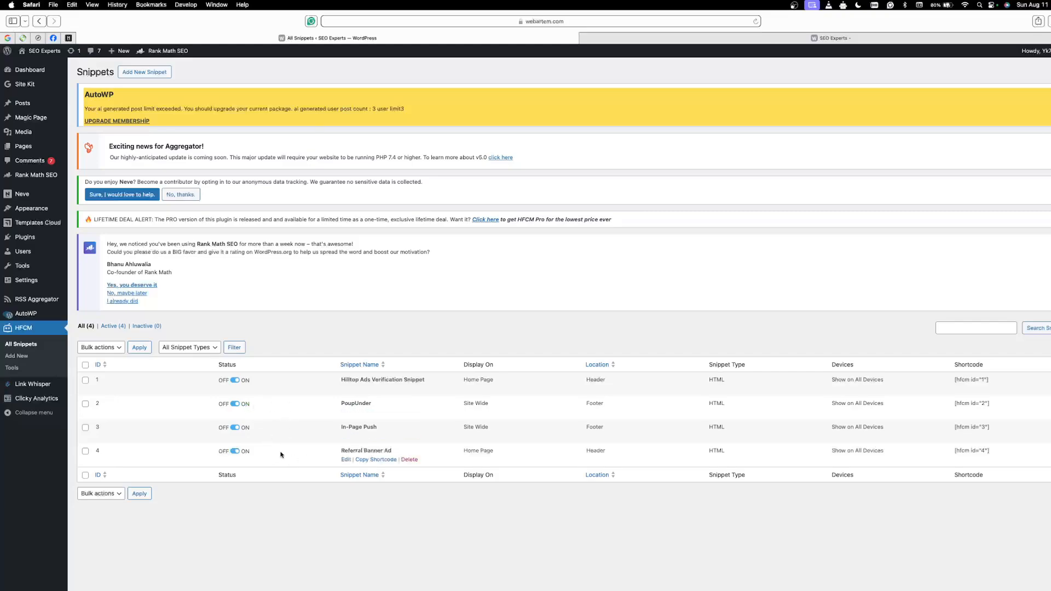
drag(285, 452, 408, 451)
click(385, 512)
drag(332, 452, 393, 451)
click(373, 501)
drag(332, 430, 378, 428)
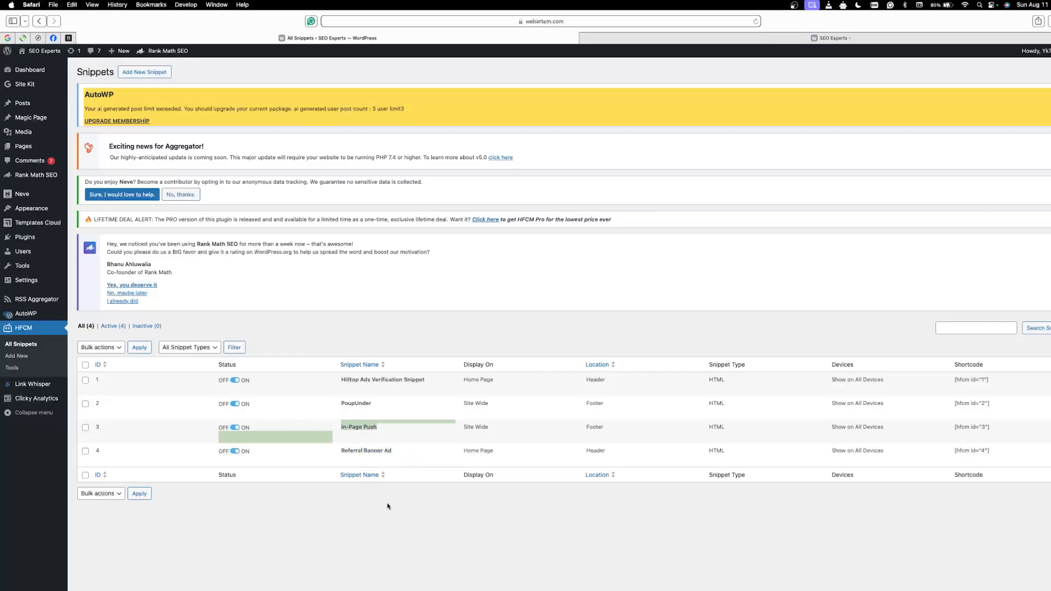
click(335, 531)
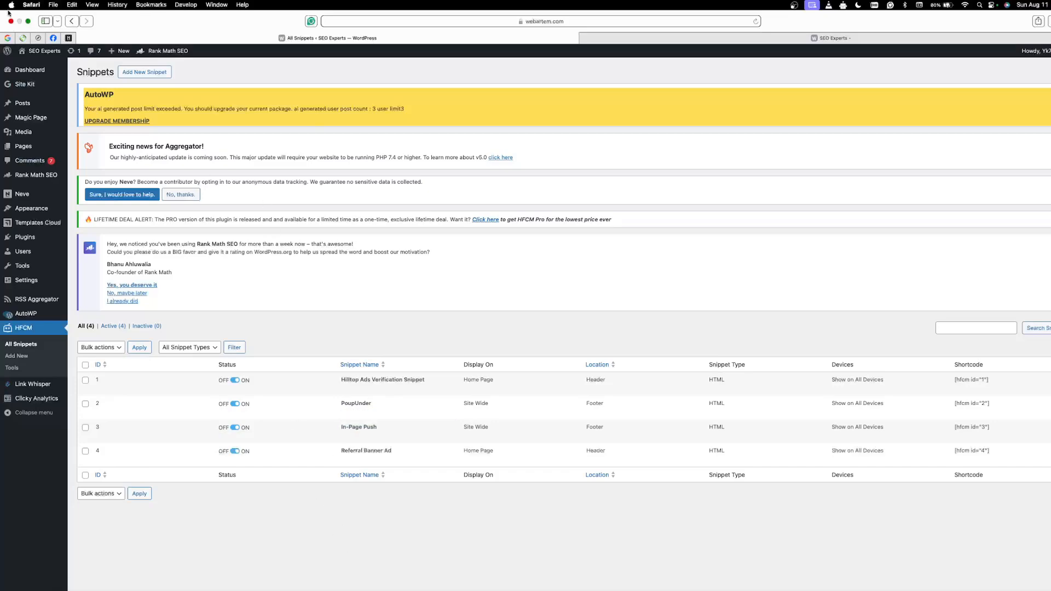
click(28, 22)
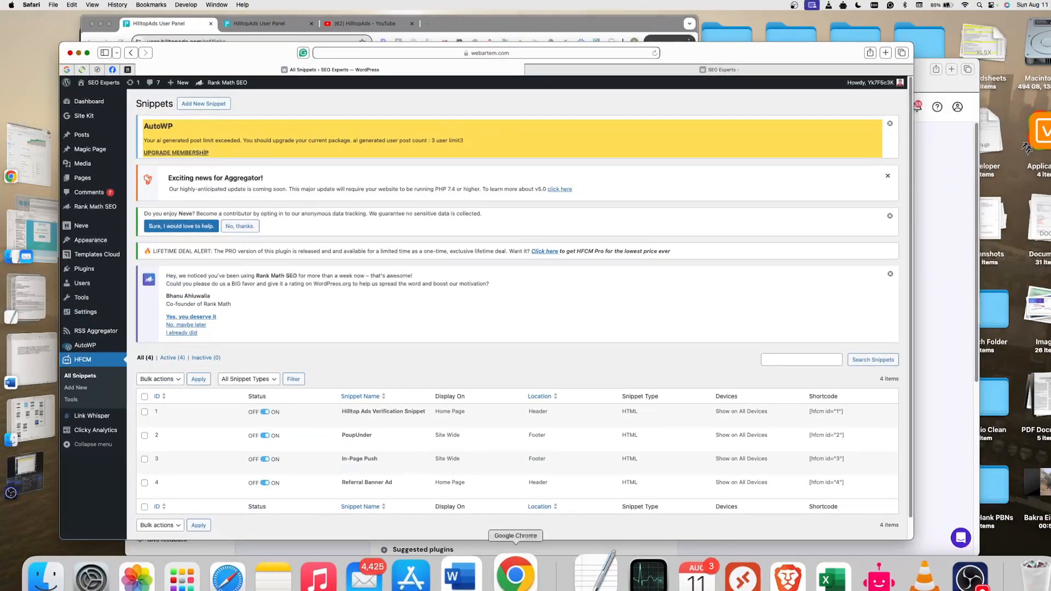
Step: Switch to Google Chrome, revisit the HilltopAds referral program page and bring up the FAQ page
click(516, 575)
click(109, 23)
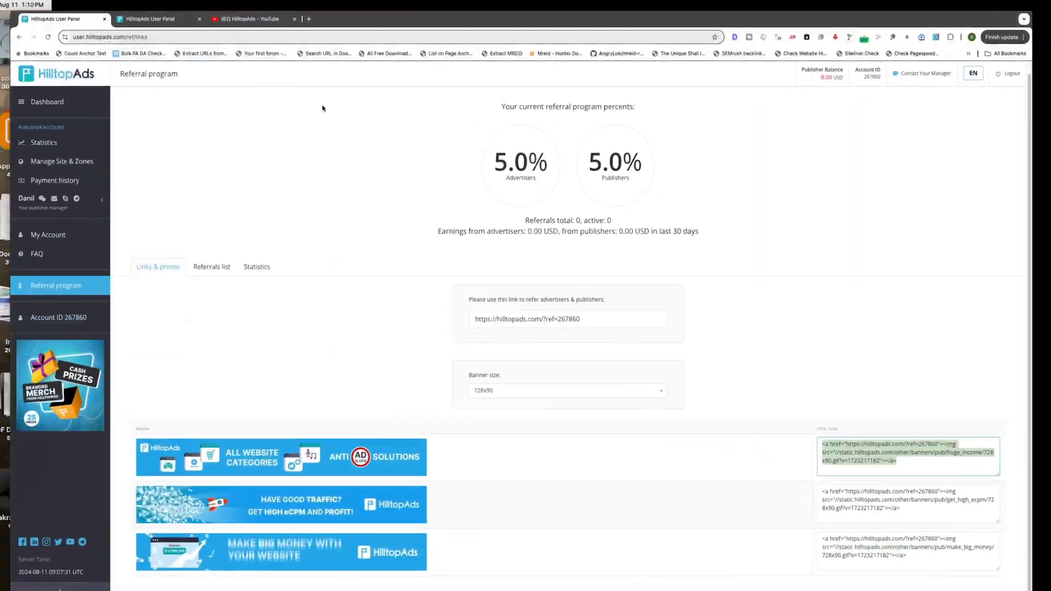
click(348, 235)
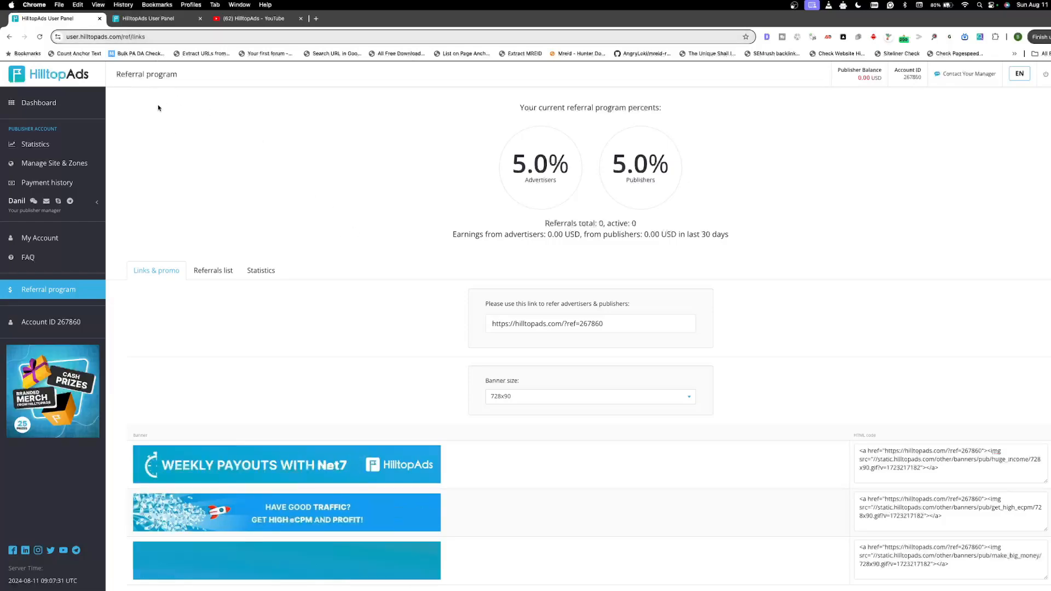
click(153, 25)
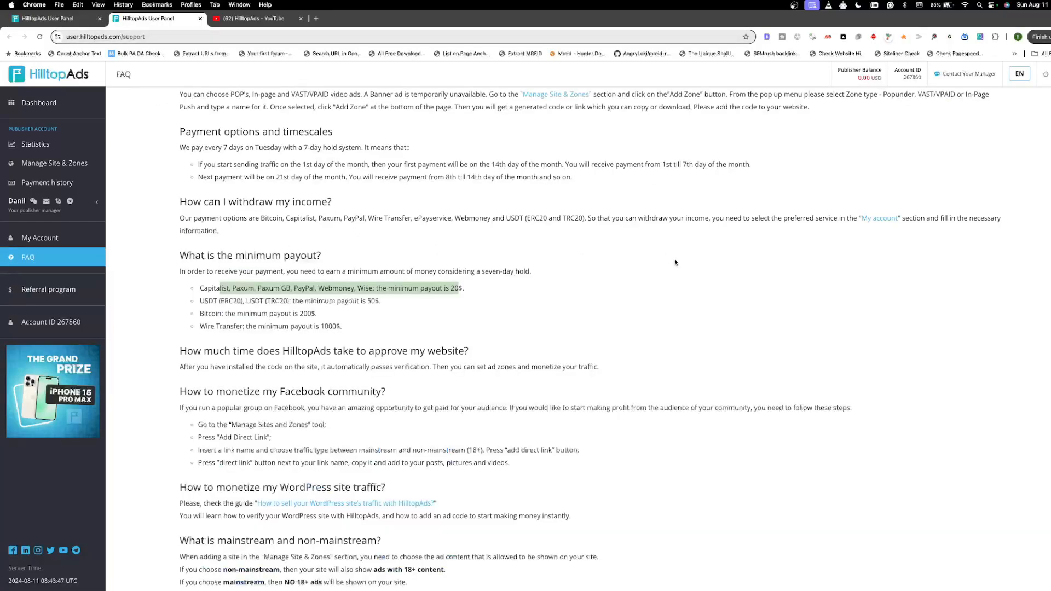
Step: Return to the beginning of the HilltopAds FAQ and highlight the support part of its web address
scroll(518, 359, up, 6)
click(169, 38)
click(170, 37)
triple_click(169, 38)
double_click(169, 38)
triple_click(169, 37)
double_click(169, 37)
triple_click(169, 37)
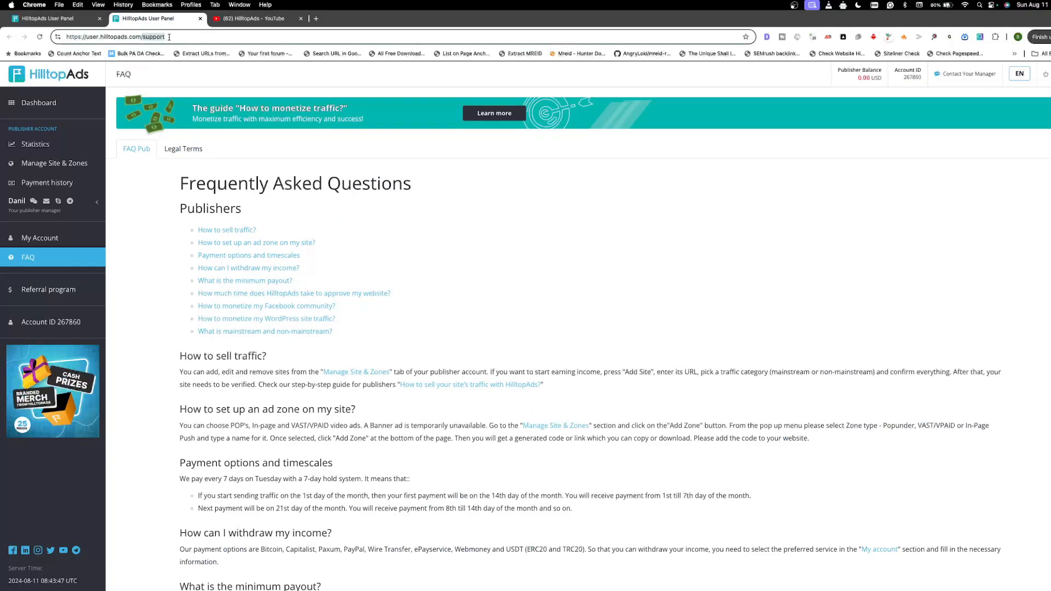
double_click(169, 37)
click(479, 264)
Step: Find the FAQ section on monetizing a Facebook community and highlight its heading, introduction and first instruction
scroll(462, 243, down, 5)
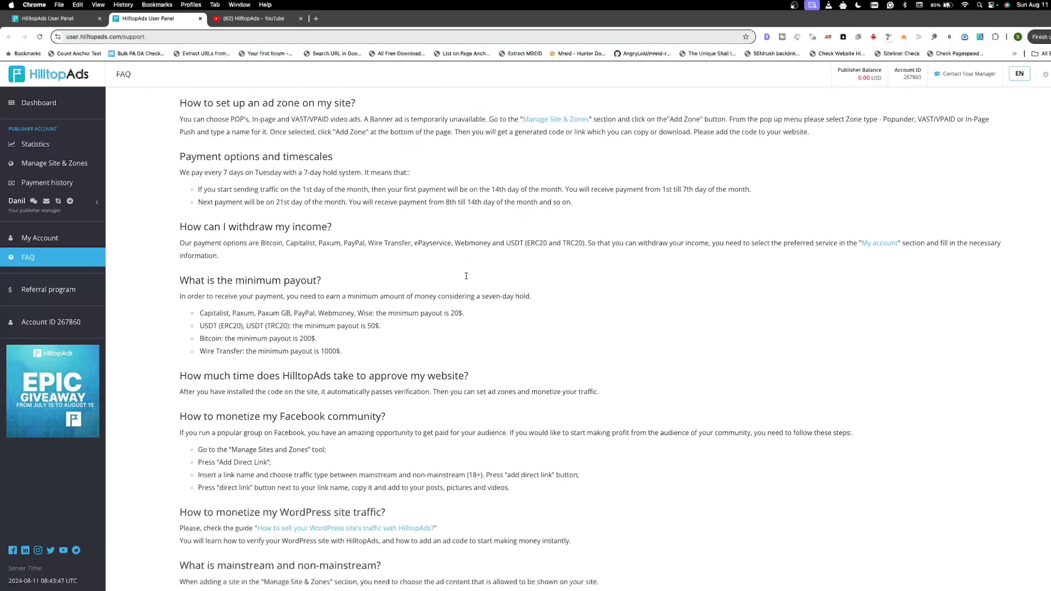
scroll(435, 290, down, 1)
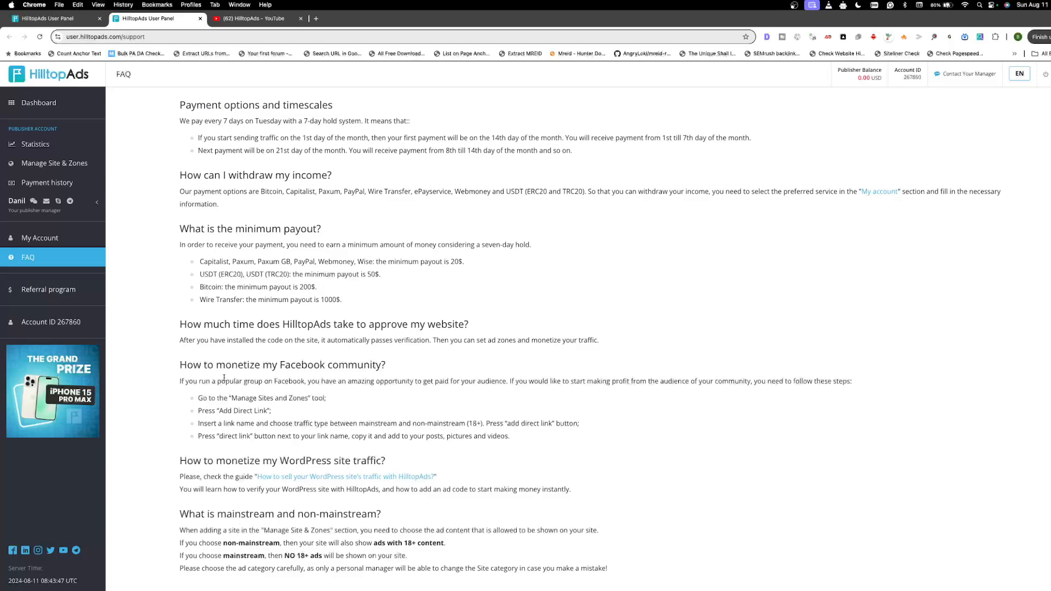
drag(180, 365, 422, 369)
click(413, 403)
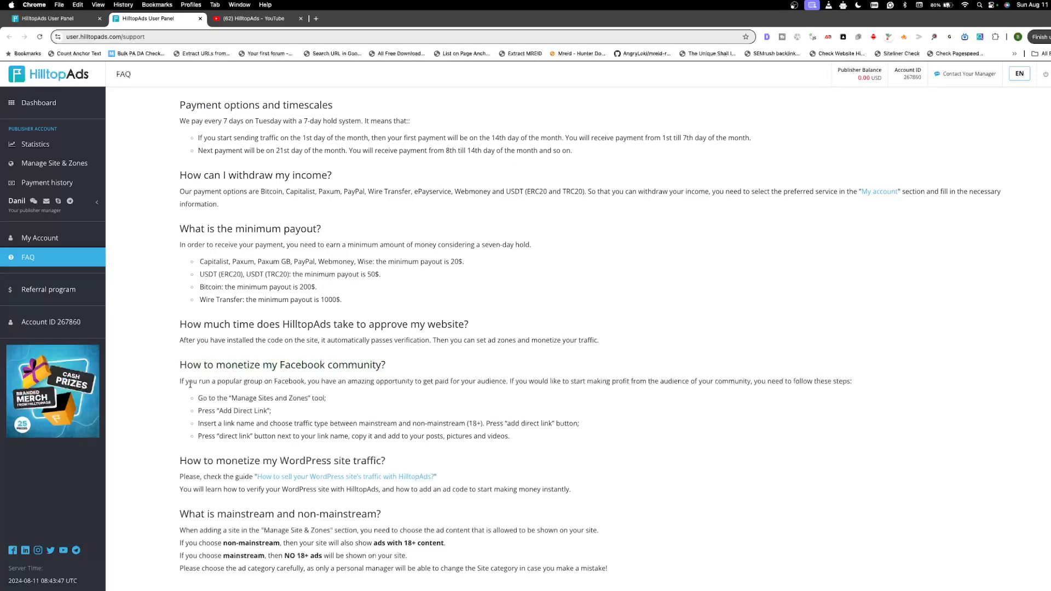
drag(180, 381, 389, 398)
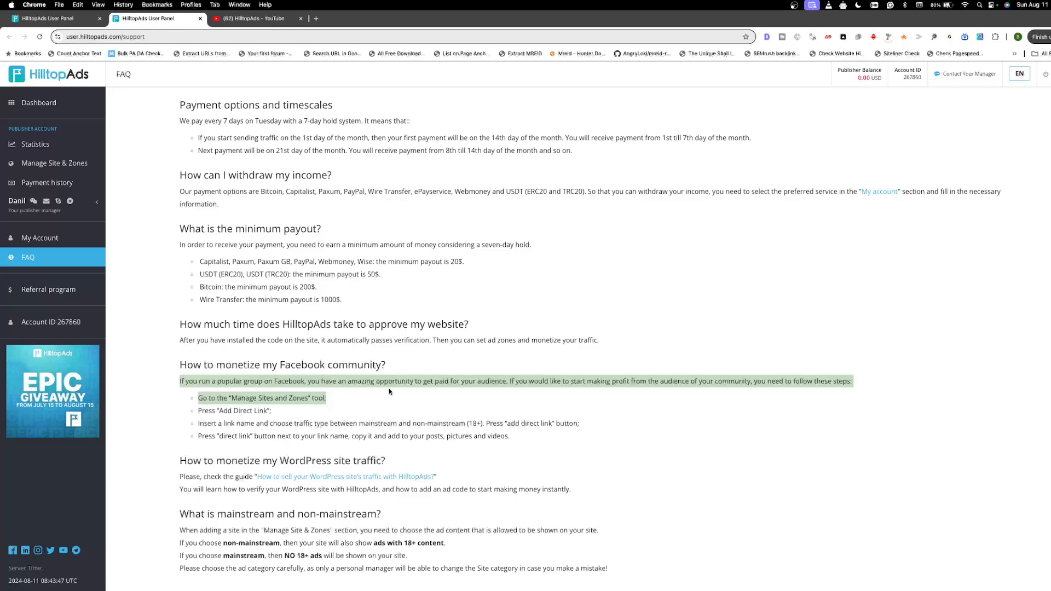
click(366, 404)
drag(180, 382, 423, 404)
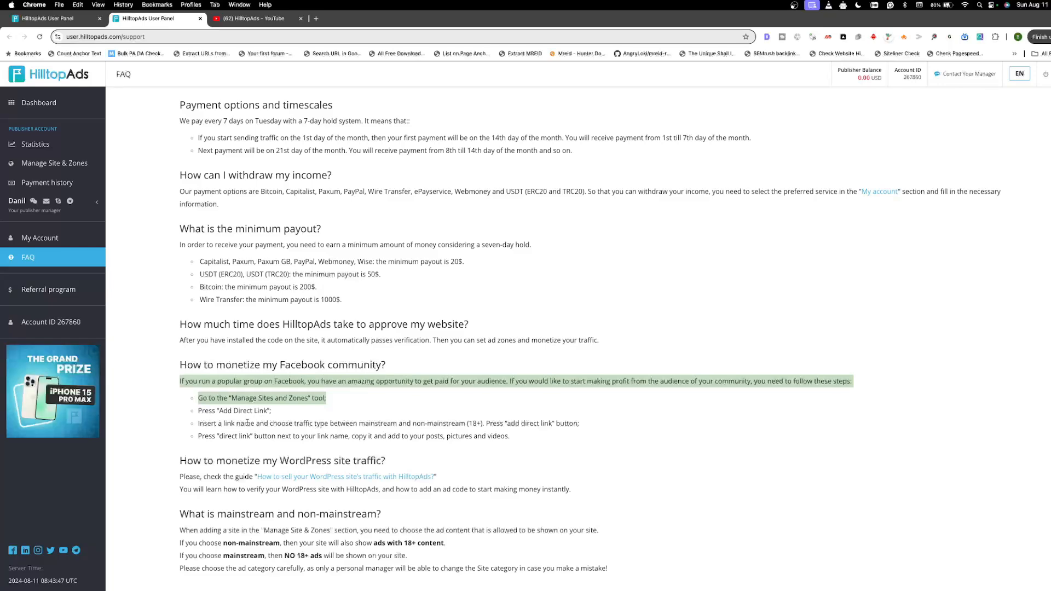
click(201, 385)
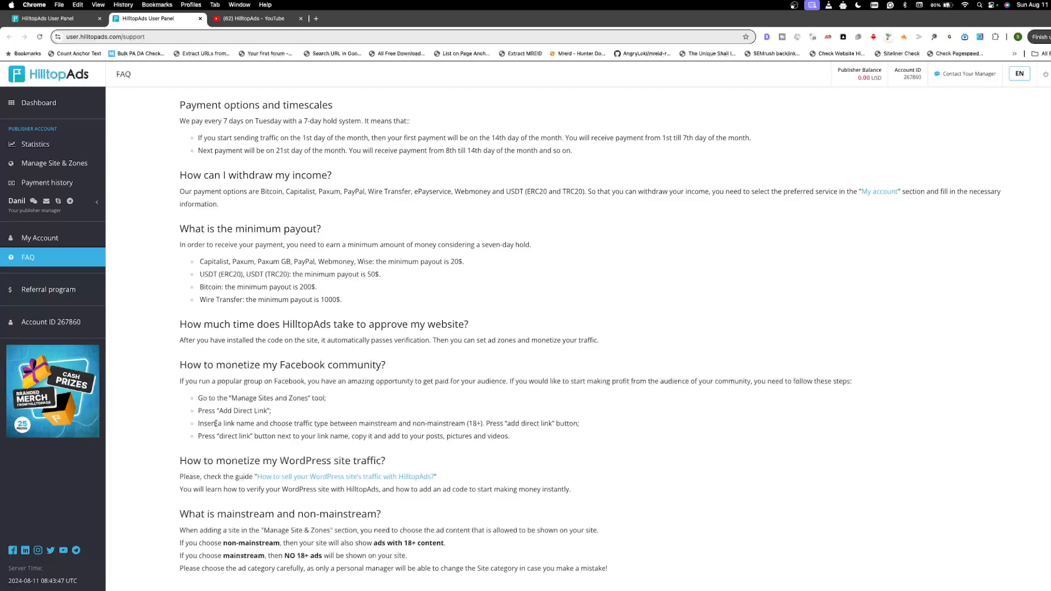
Step: Read through the Facebook monetization instructions, highlighting Manage Sites and Zones, Add Direct Link, and adding the link to pictures and videos
drag(209, 400, 312, 401)
click(283, 401)
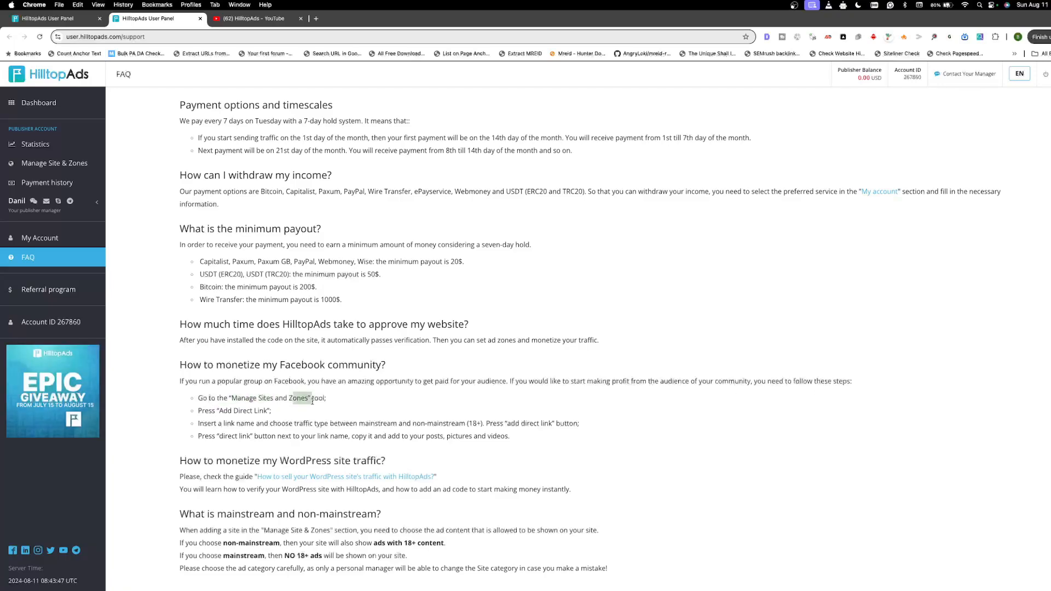
drag(219, 411, 271, 419)
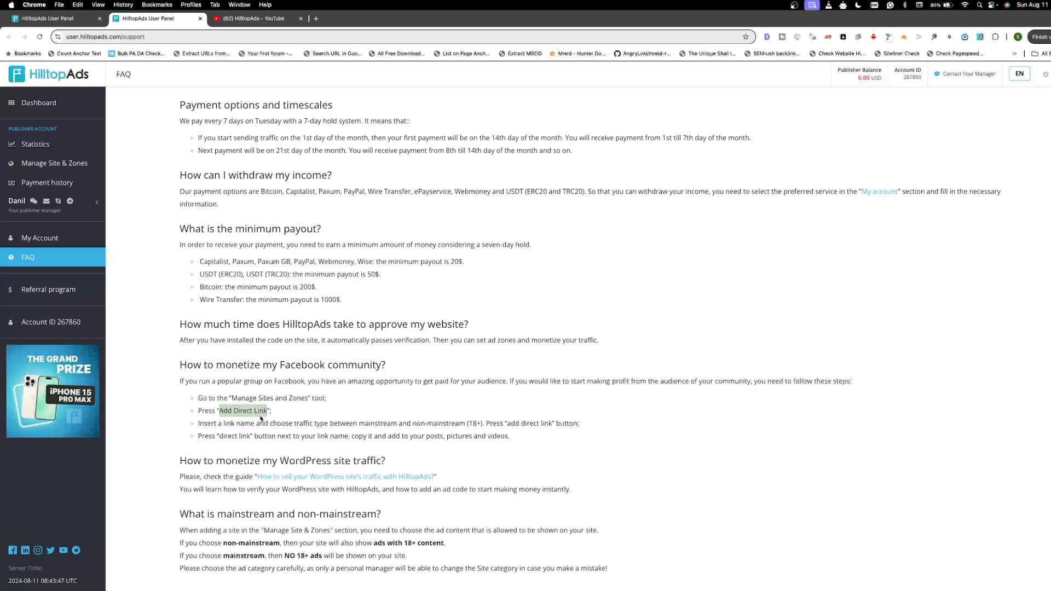
click(209, 423)
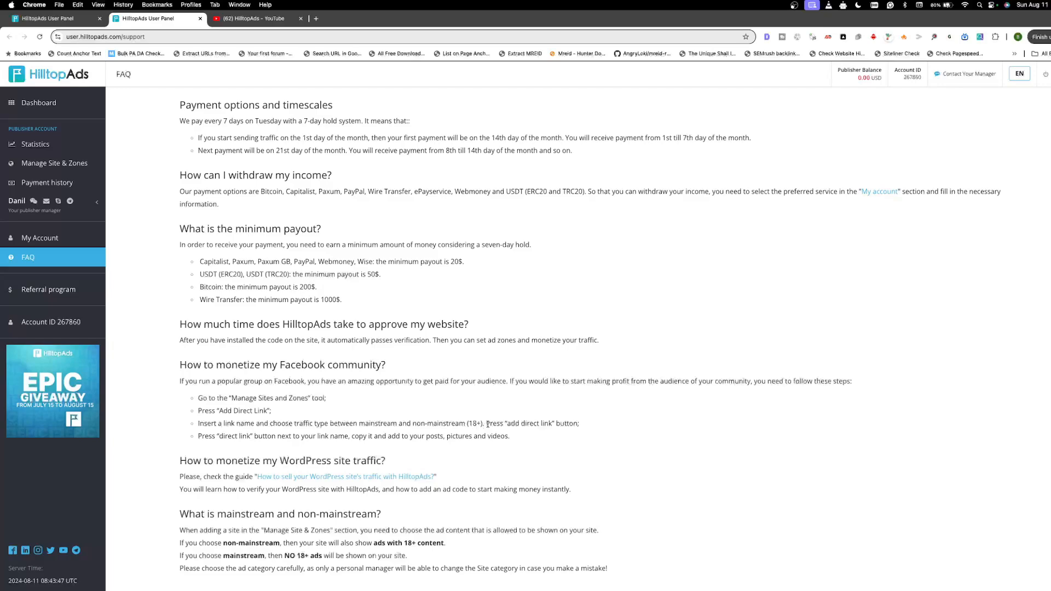
drag(508, 424, 579, 425)
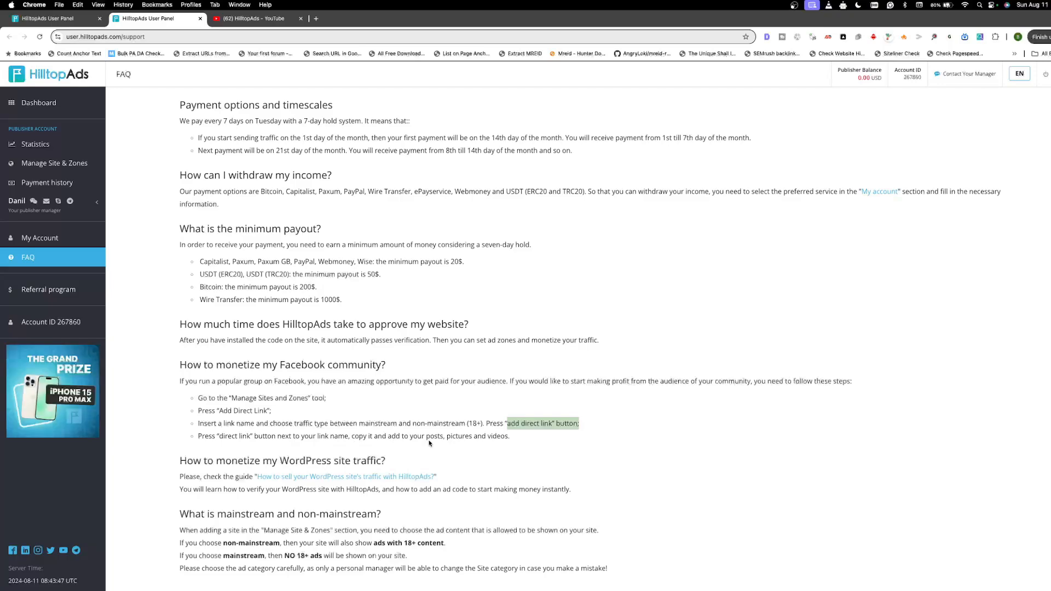
drag(449, 436, 509, 436)
click(524, 437)
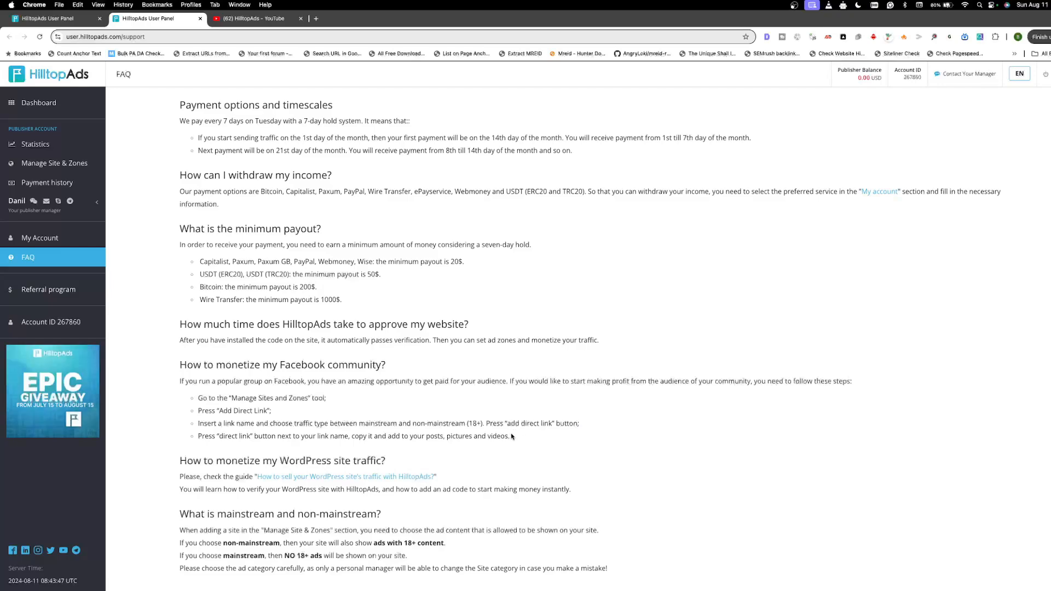
scroll(512, 436, up, 7)
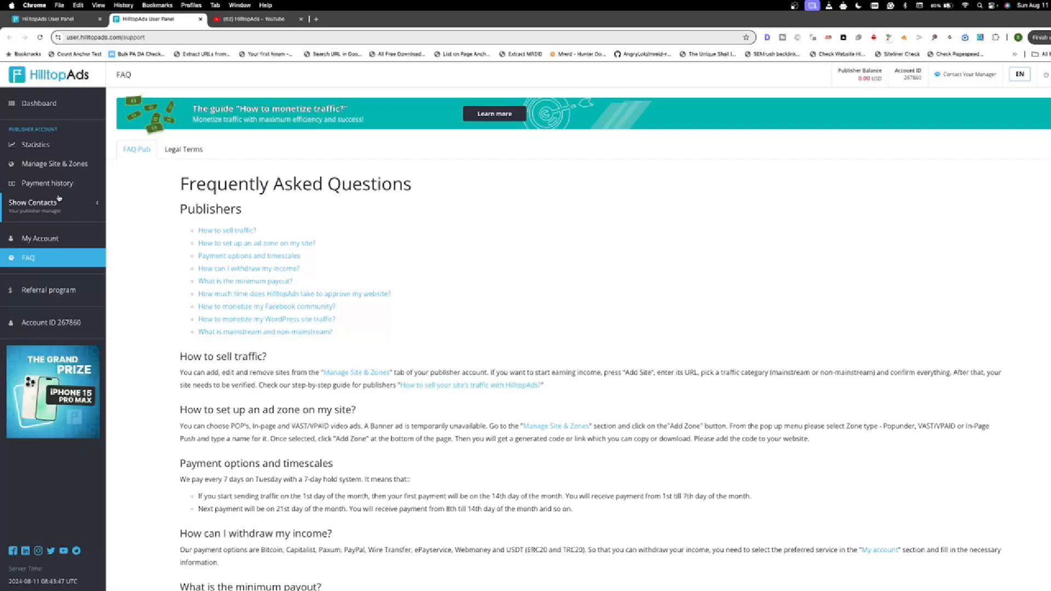
Step: Browse the guide videos on the HilltopAds YouTube channel and return to the FAQ page
click(27, 20)
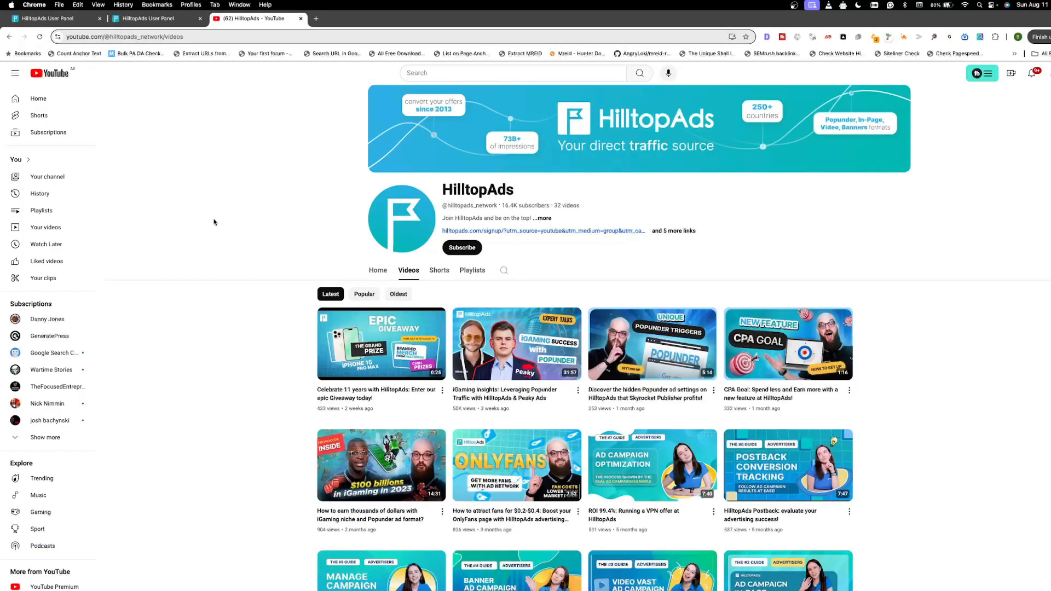
scroll(180, 235, down, 3)
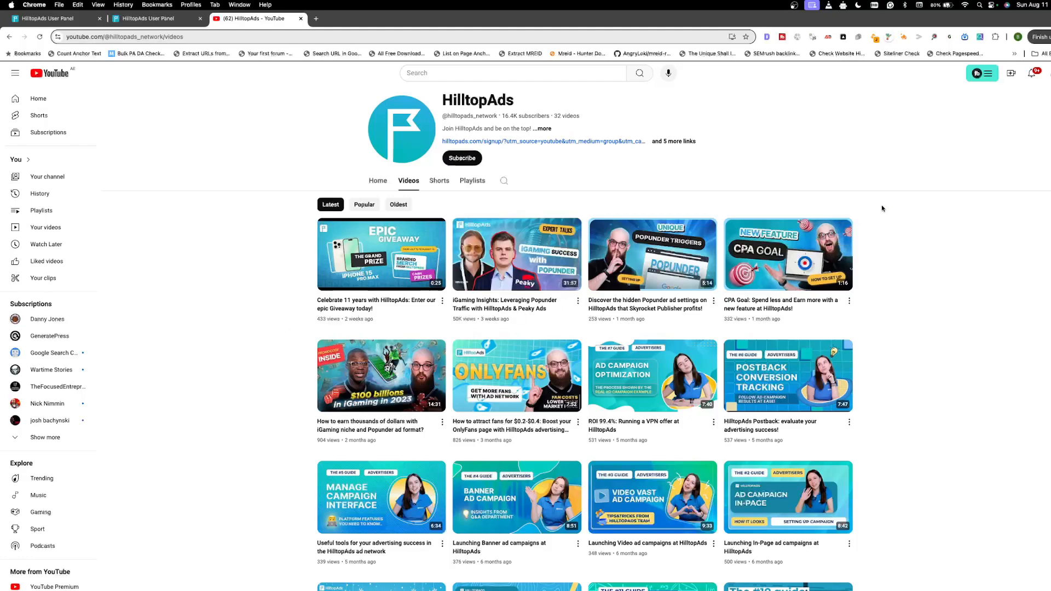
scroll(884, 196, down, 2)
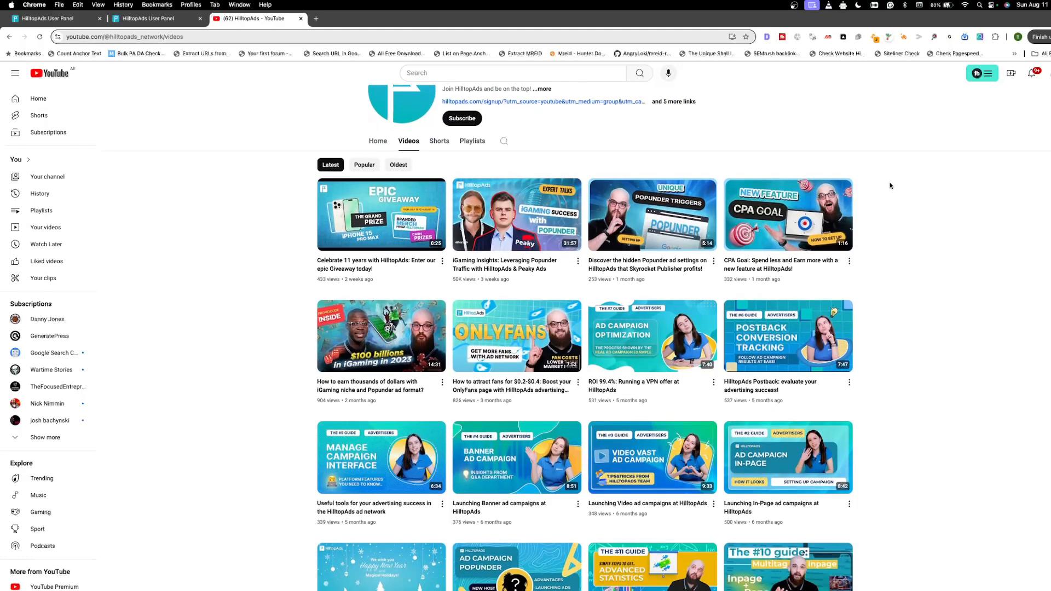
scroll(890, 185, down, 4)
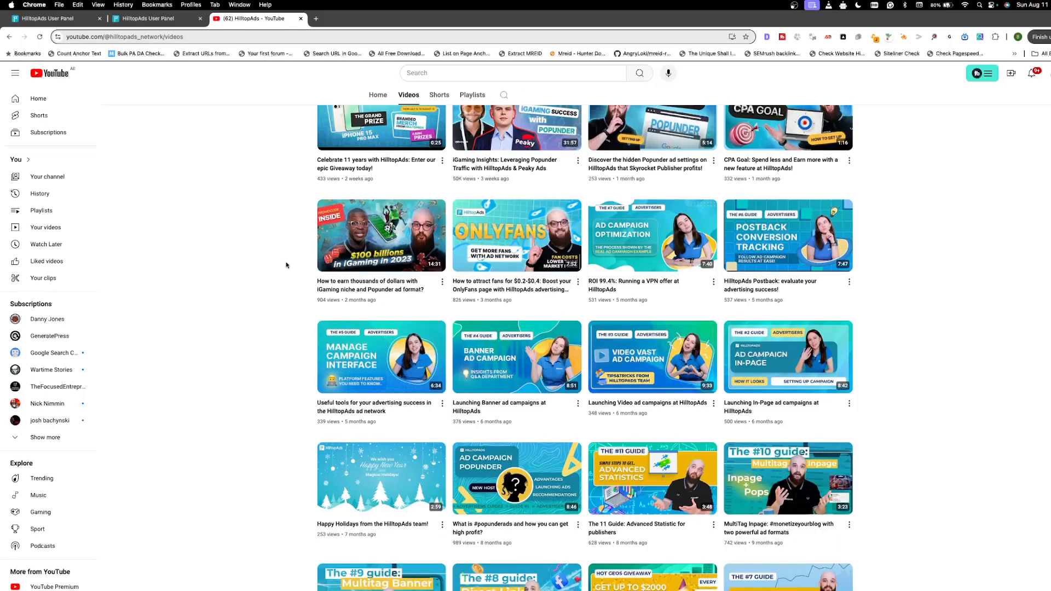
scroll(673, 259, down, 3)
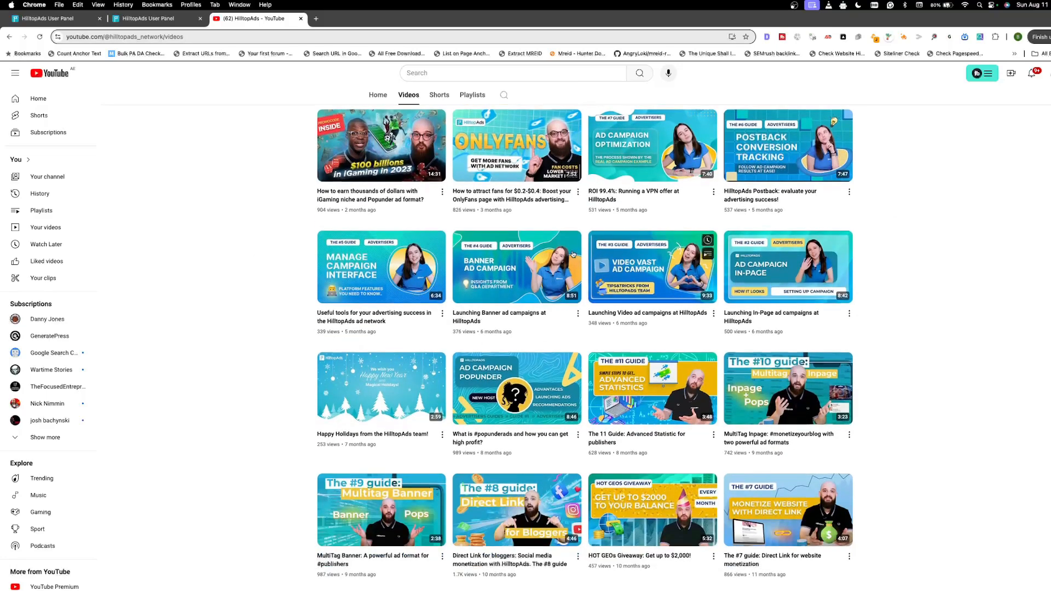
scroll(244, 261, up, 1)
scroll(908, 304, up, 4)
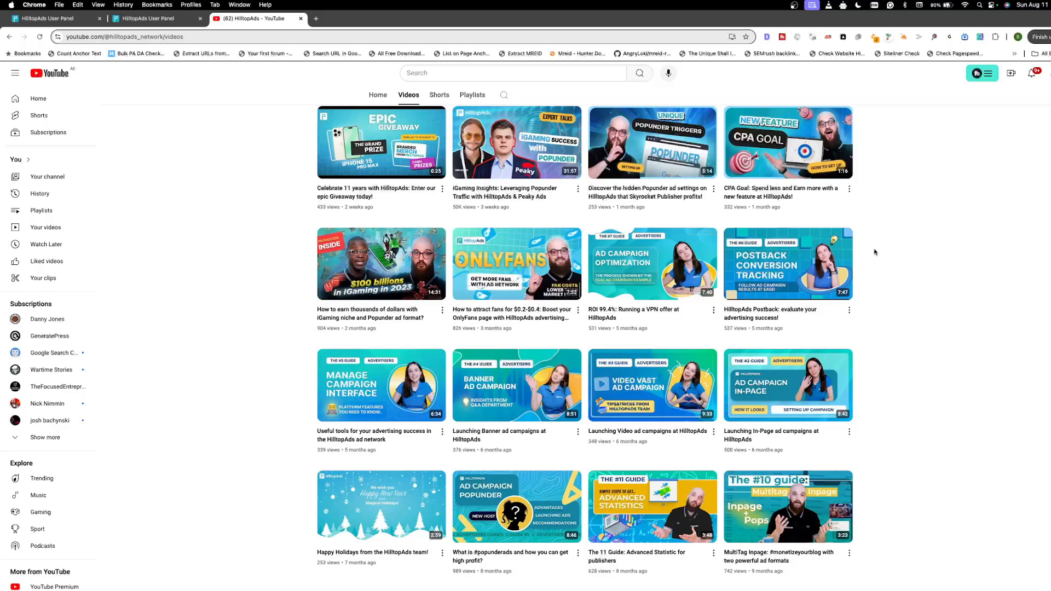
scroll(878, 263, down, 6)
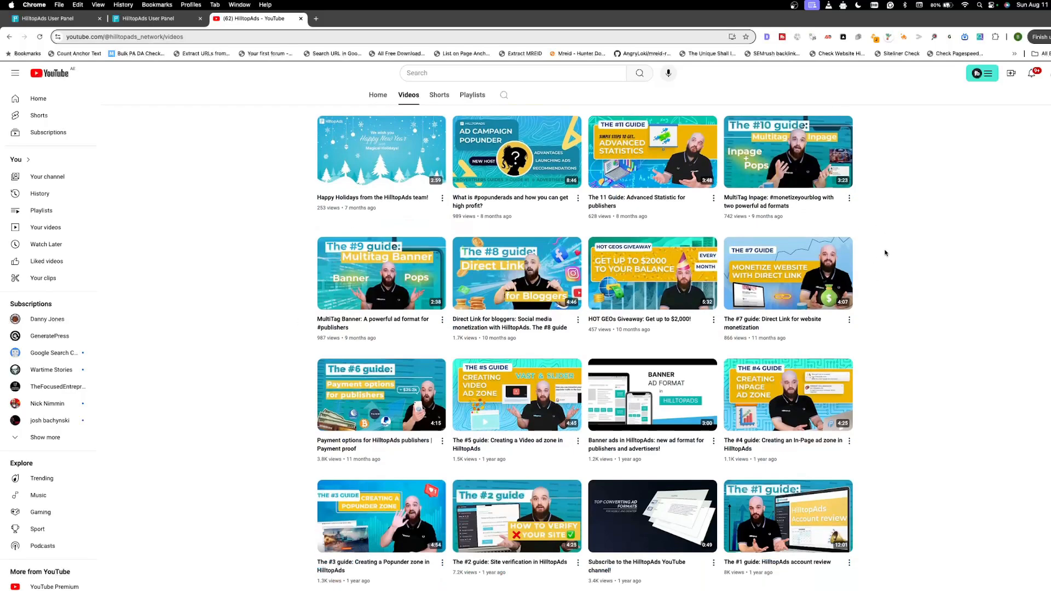
scroll(886, 252, up, 10)
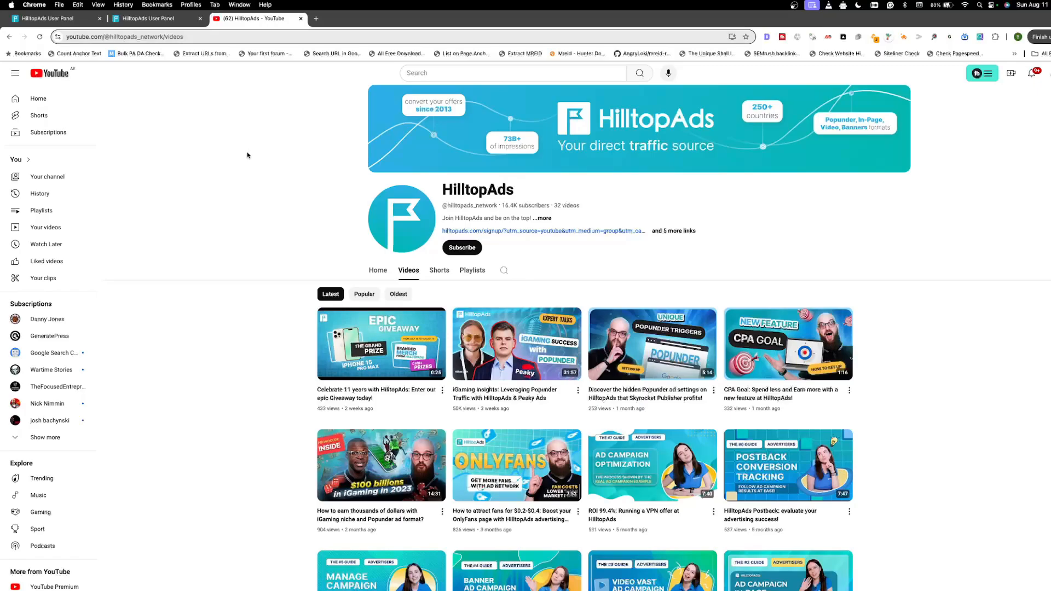
click(151, 18)
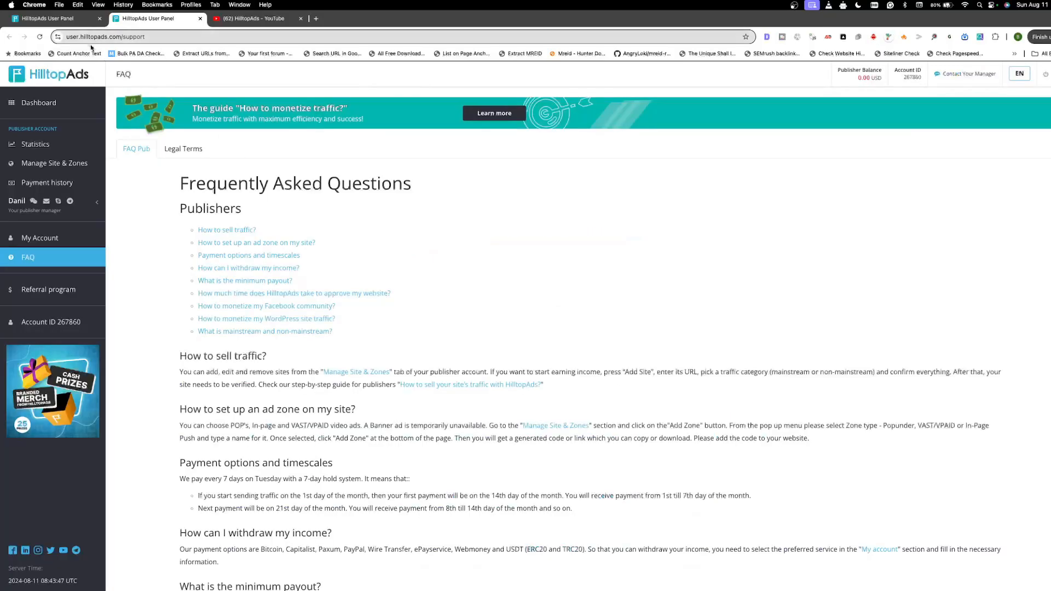